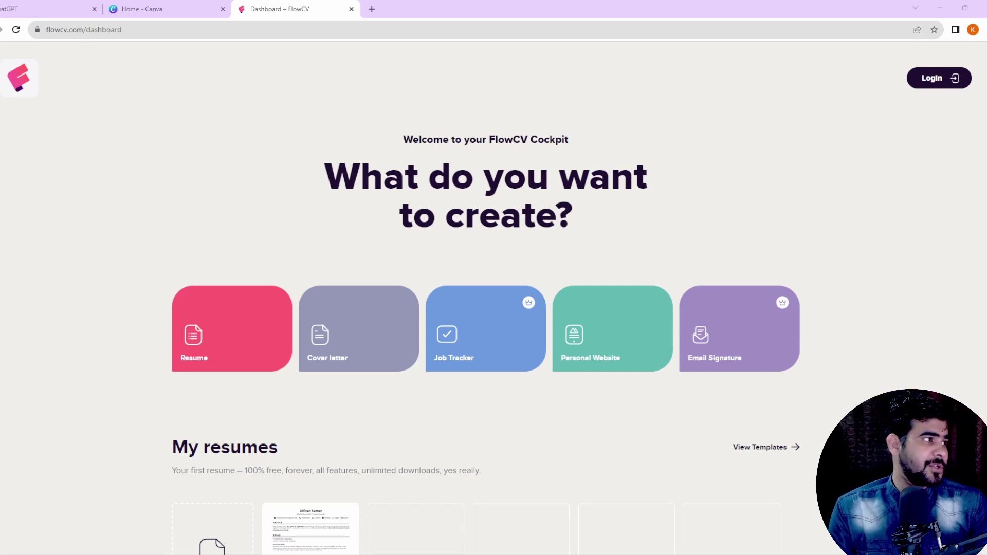
# Step: Switch to ChatGPT and paste the Resume Builder prompt for a Data Science profile with 4 years of experience at 2 companies
pyautogui.click(8, 6)
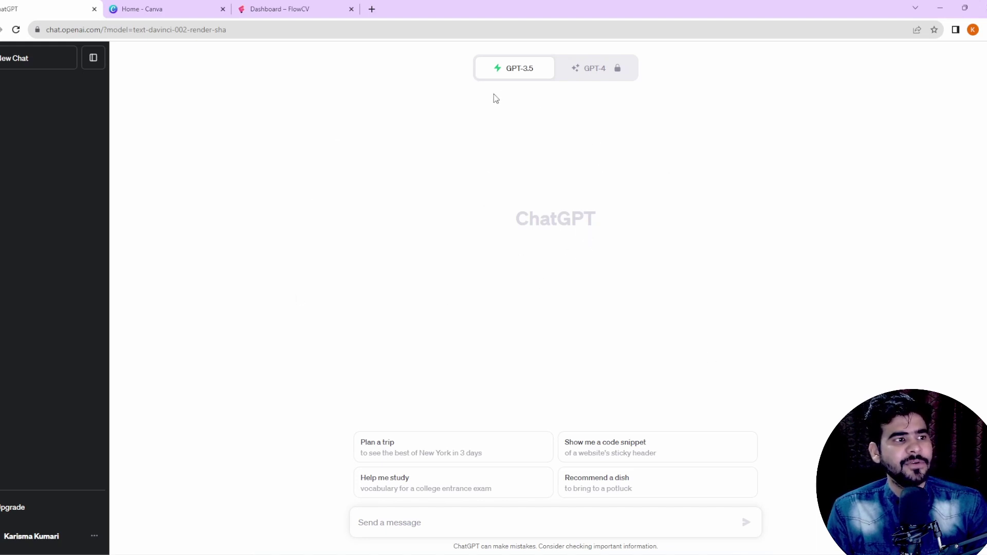
pyautogui.moveTo(509, 78)
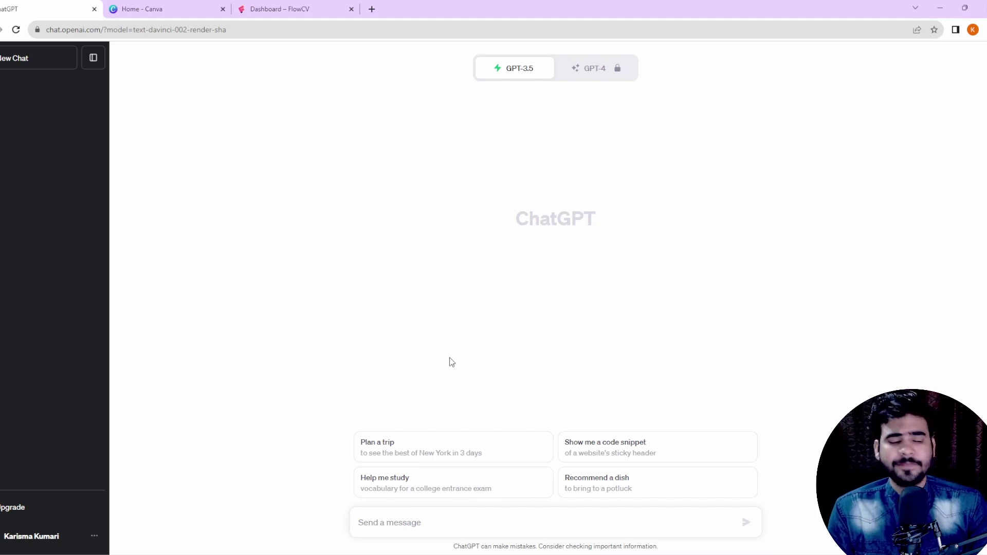
pyautogui.click(397, 520)
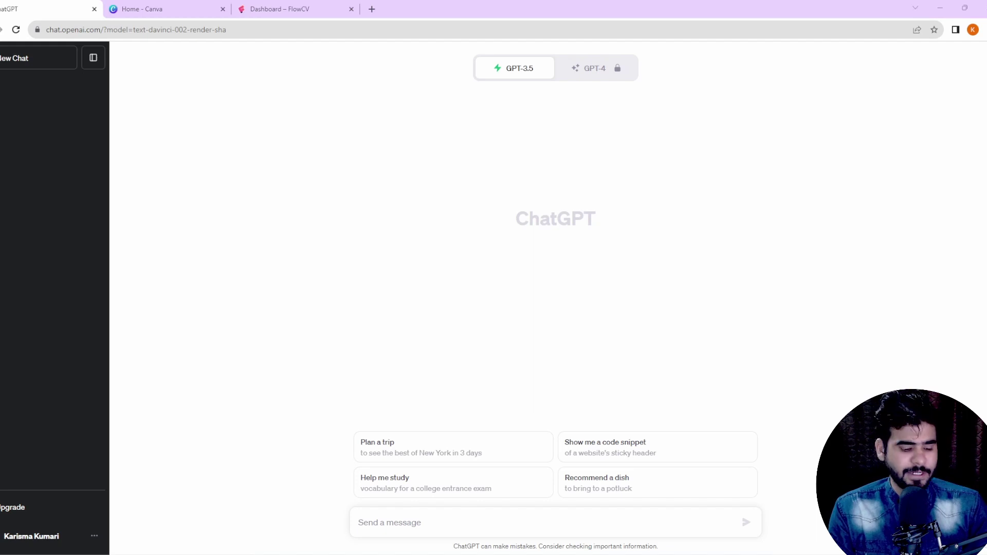
pyautogui.hotkey('ctrl', 'v')
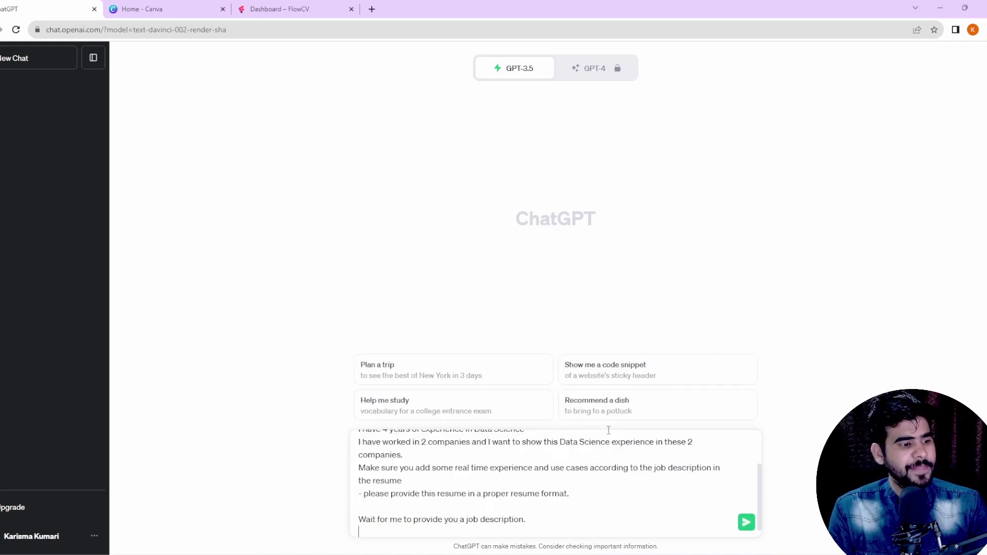
pyautogui.scroll(2, 549, 460)
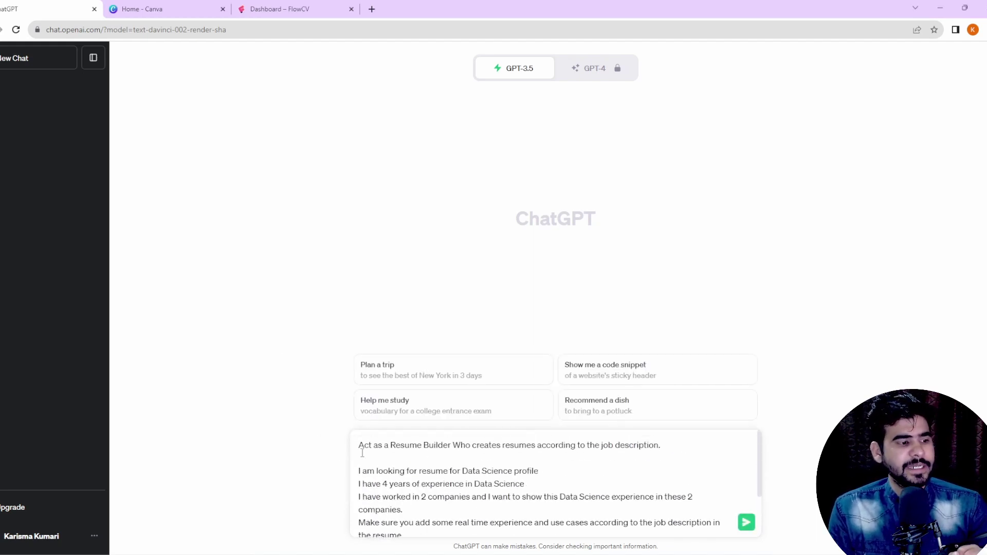
pyautogui.moveTo(359, 451); pyautogui.dragTo(662, 448)
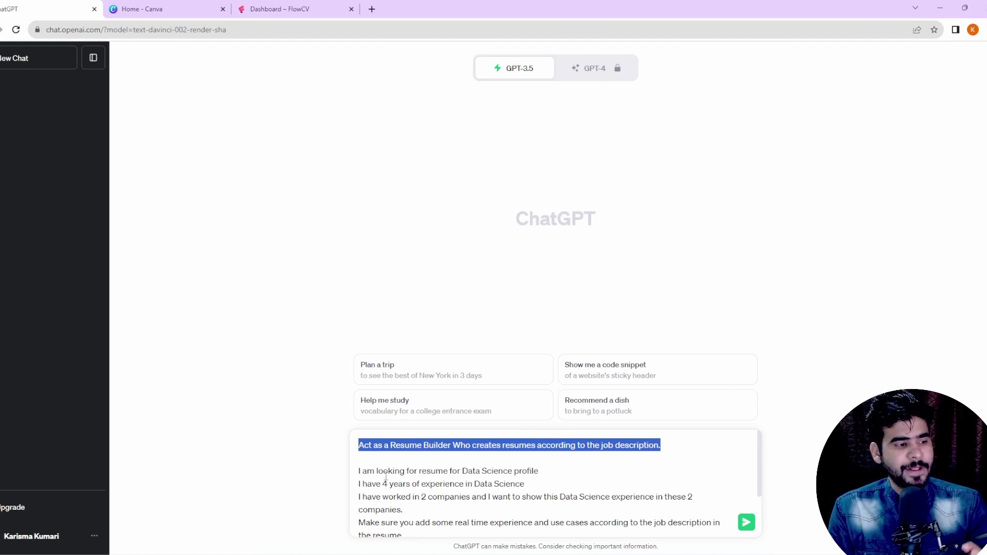
# Step: Add a leading dash to the prompt lines on Data Science profile, 4 years of experience, 2 companies, and real time experience
pyautogui.click(359, 472)
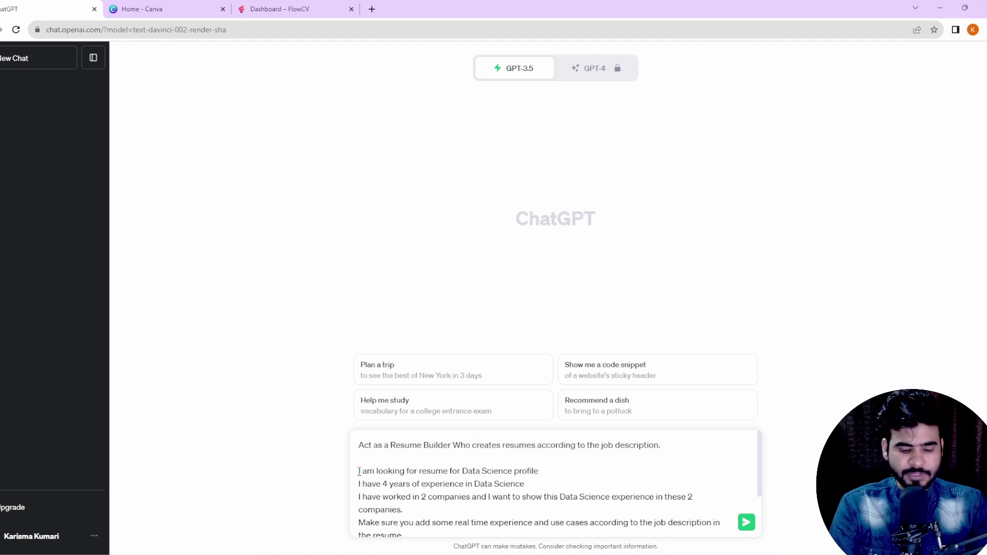
pyautogui.write('- ')
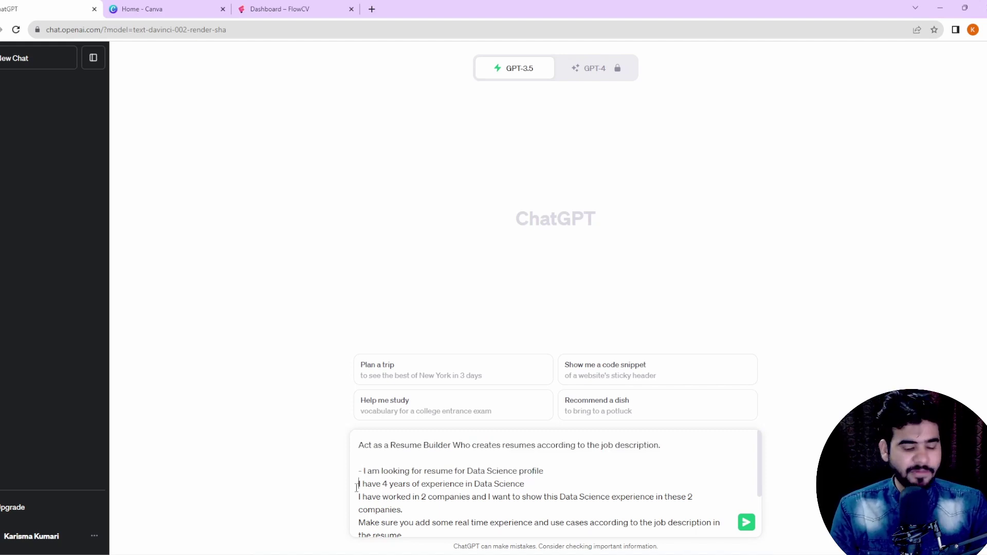
pyautogui.write('-')
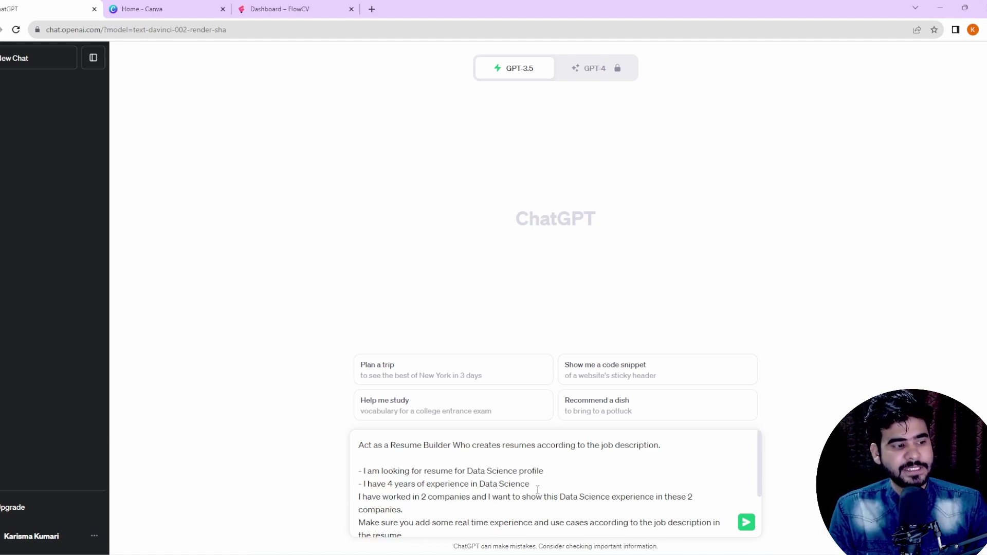
pyautogui.click(356, 496)
pyautogui.write('-')
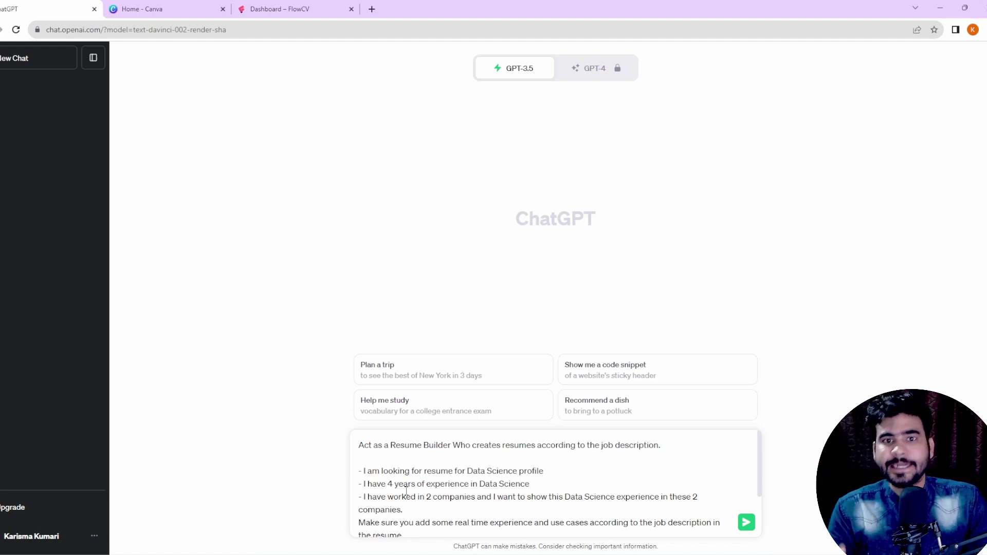
pyautogui.click(359, 522)
pyautogui.write('-')
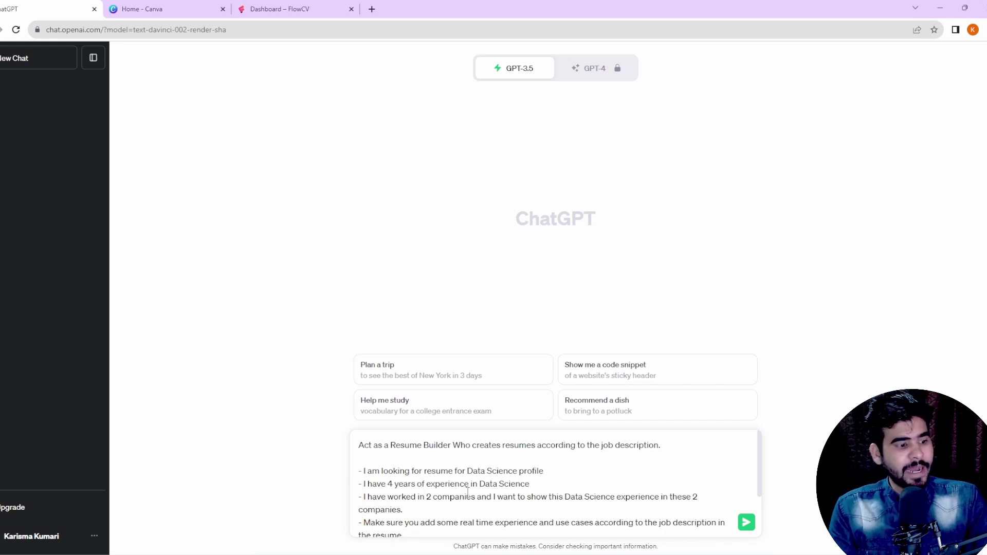
# Step: Review the whole prompt, from the Resume Builder role and listed requirements to the closing instruction to wait for a job description
pyautogui.scroll(-1, 476, 491)
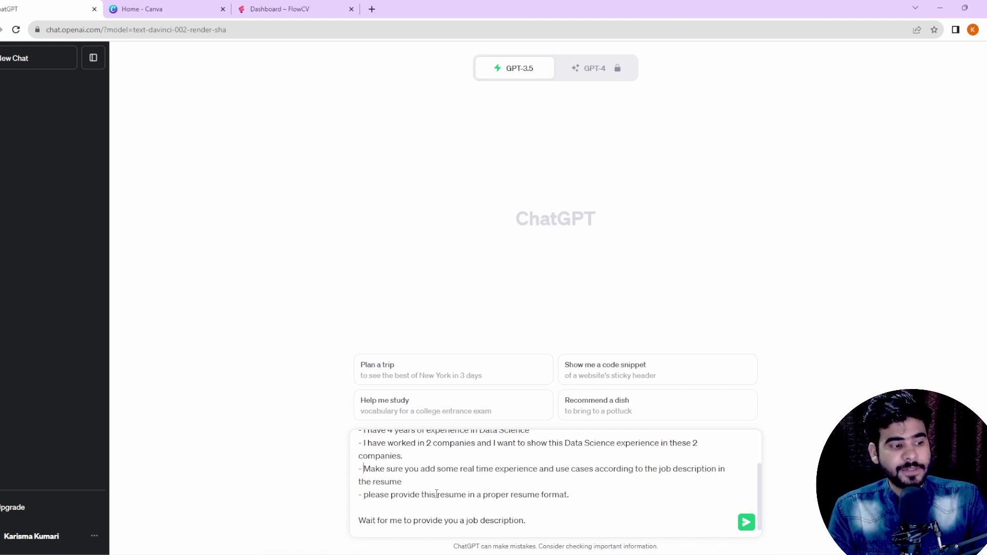
pyautogui.scroll(-1, 427, 483)
pyautogui.scroll(-1, 428, 483)
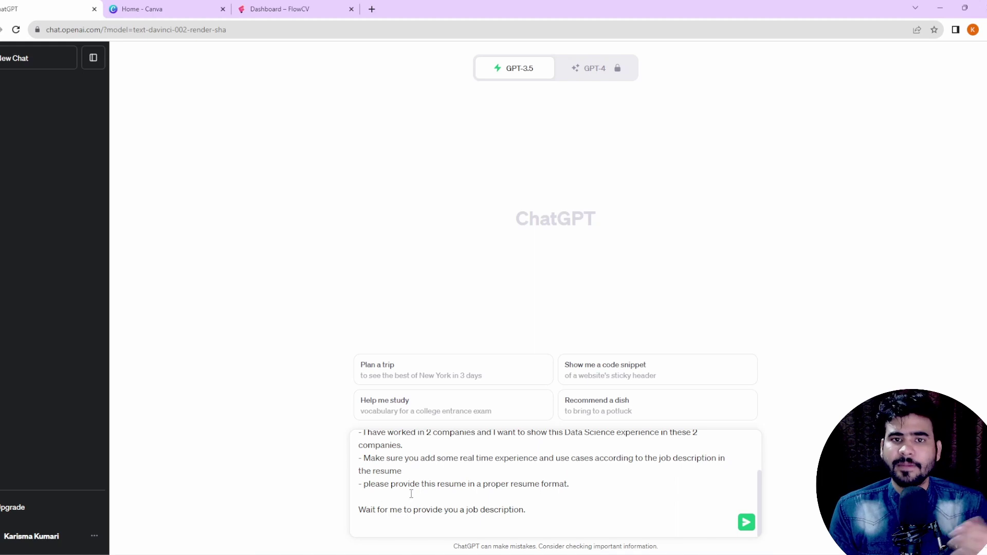
pyautogui.scroll(3, 464, 490)
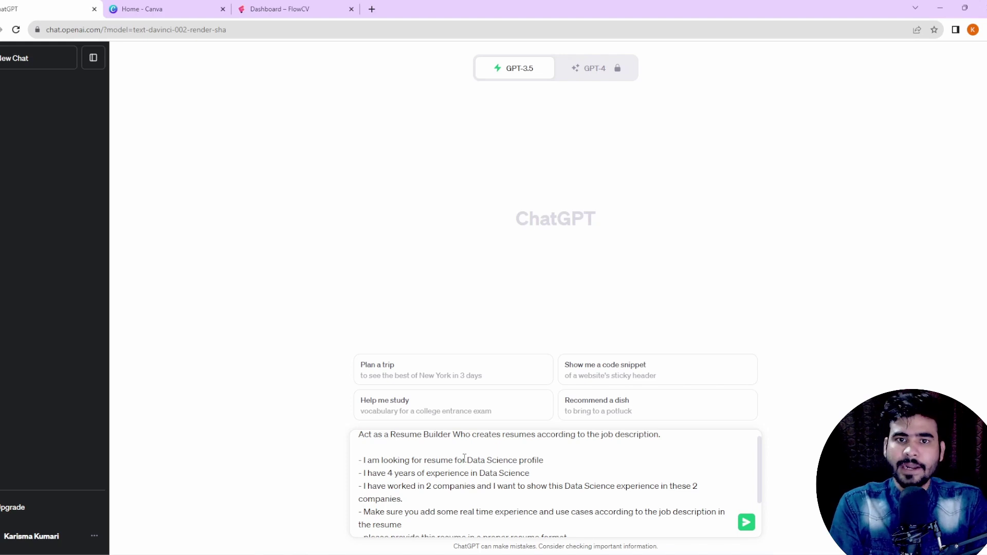
pyautogui.scroll(1, 452, 458)
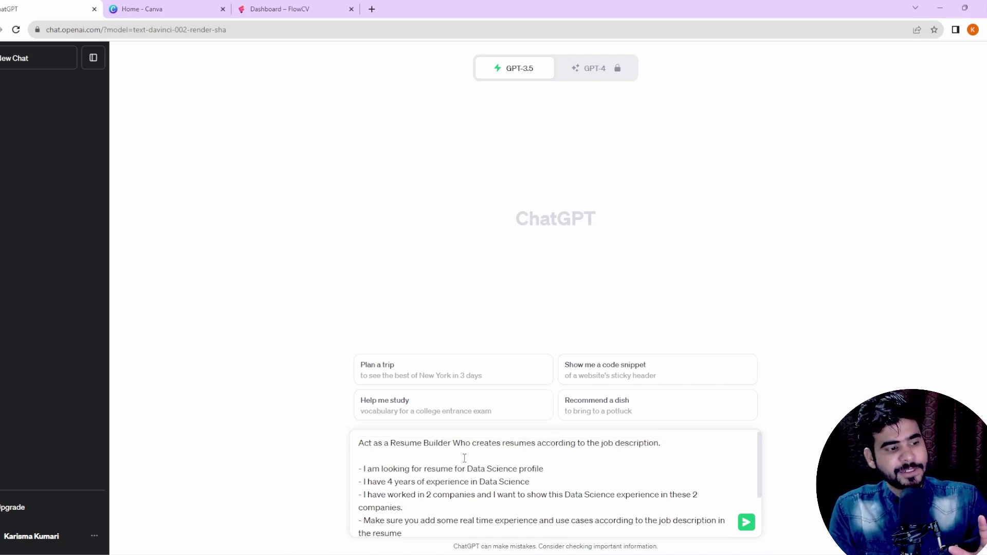
pyautogui.moveTo(399, 457); pyautogui.dragTo(356, 444)
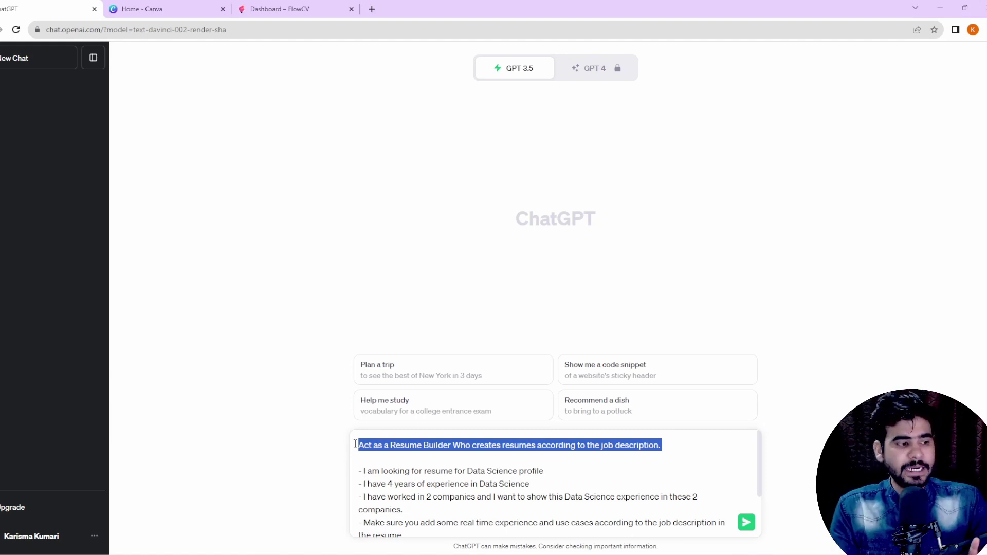
pyautogui.moveTo(356, 444); pyautogui.dragTo(547, 449)
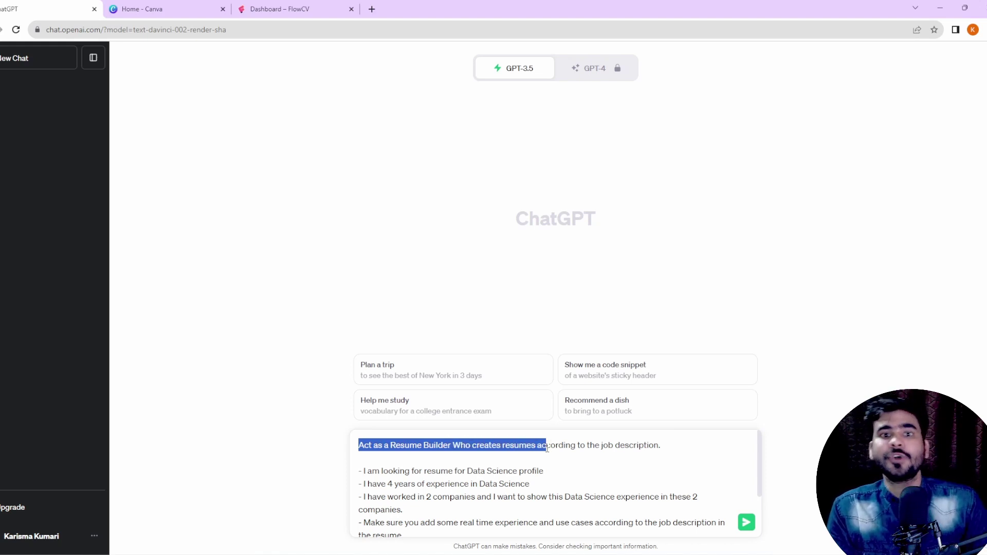
pyautogui.scroll(-3, 553, 447)
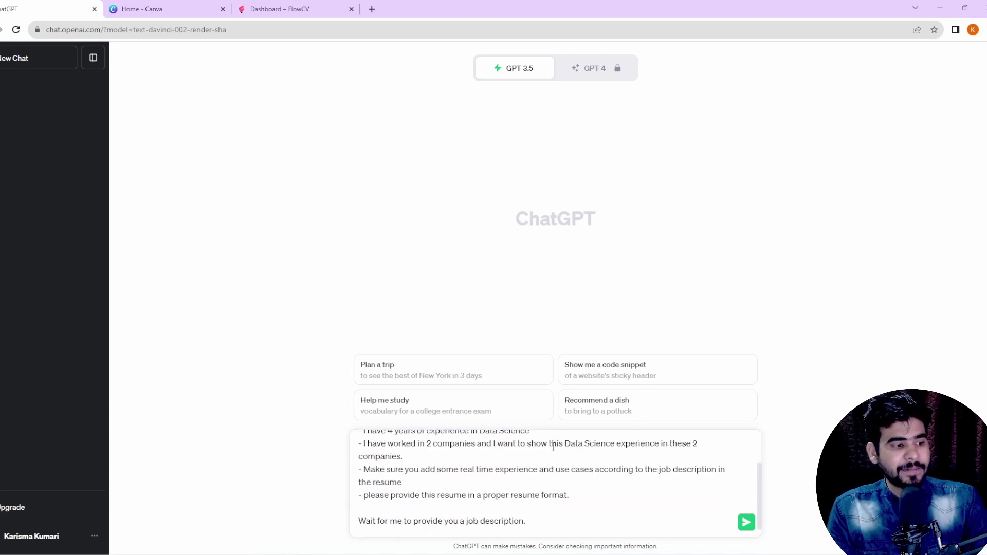
pyautogui.scroll(3, 553, 447)
pyautogui.moveTo(359, 469); pyautogui.dragTo(514, 470)
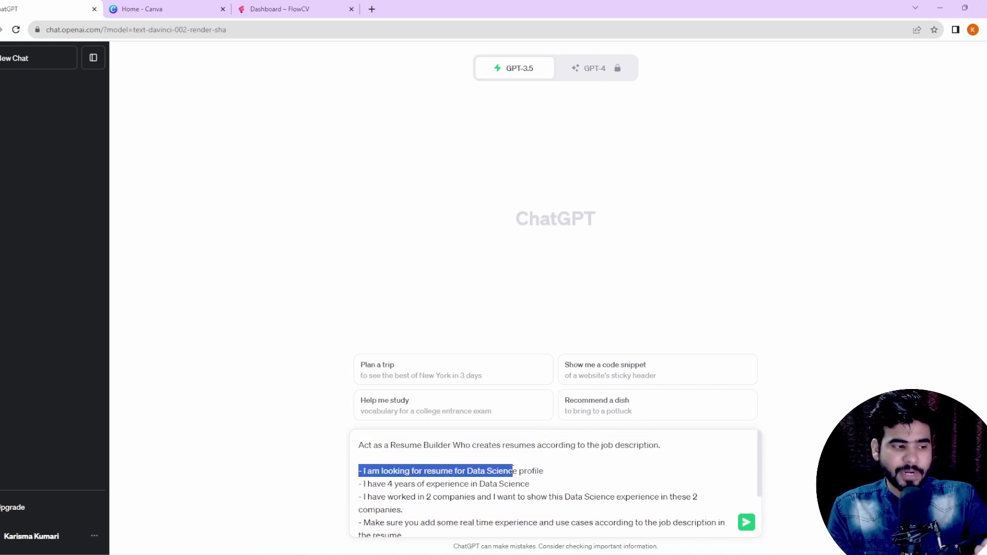
pyautogui.moveTo(358, 482); pyautogui.dragTo(507, 479)
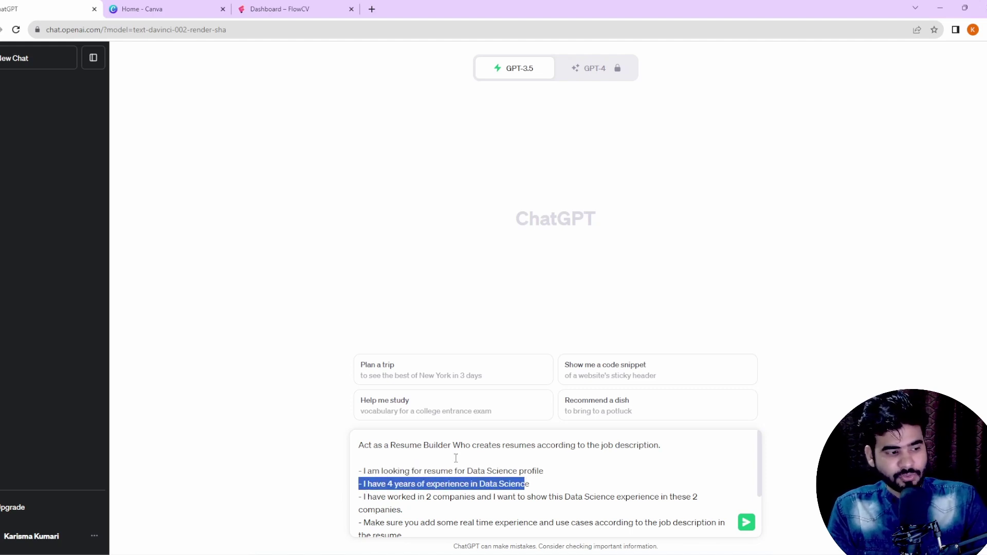
pyautogui.scroll(-2, 455, 458)
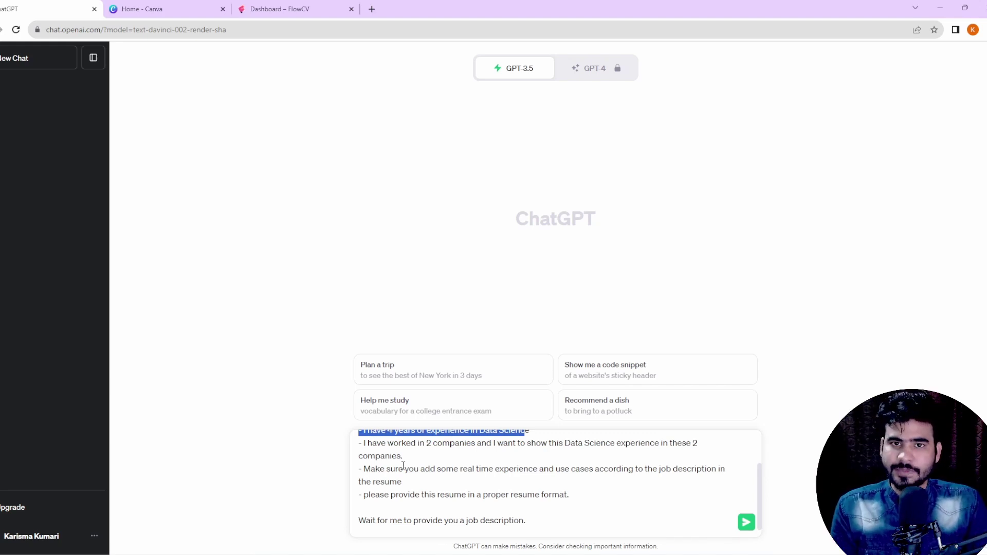
# Step: Send the Resume Builder prompt to ChatGPT
pyautogui.click(443, 504)
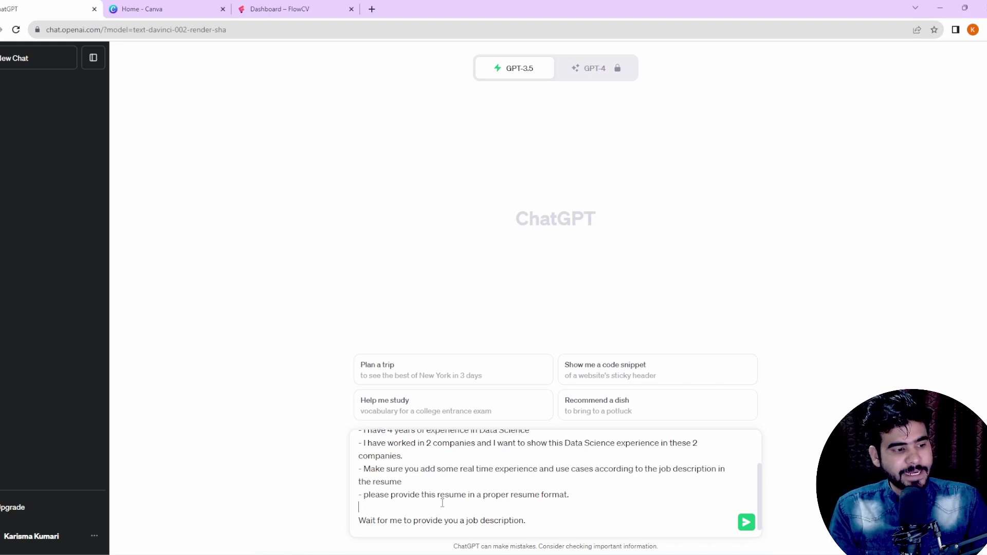
pyautogui.press('Return')
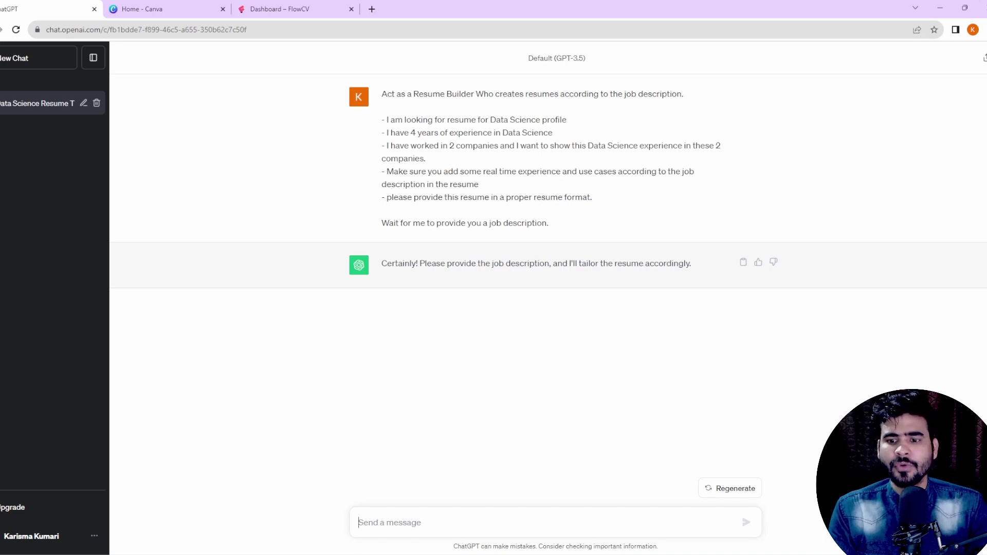
# Step: Switch to the LinkedIn job search and examine the Data Science Lead posting's candidate profile, skills and primary responsibilities
pyautogui.hotkey('alt', 'Tab')
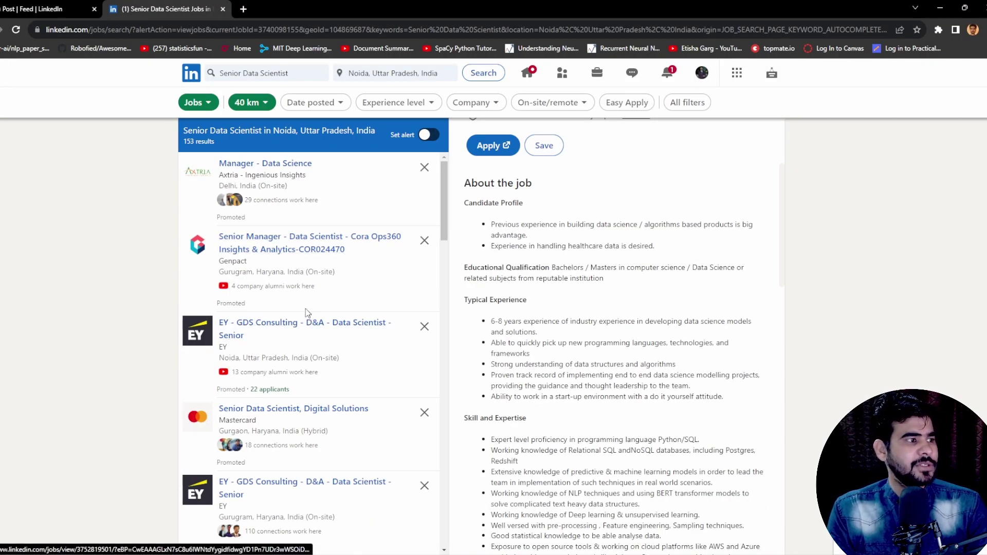
pyautogui.click(290, 74)
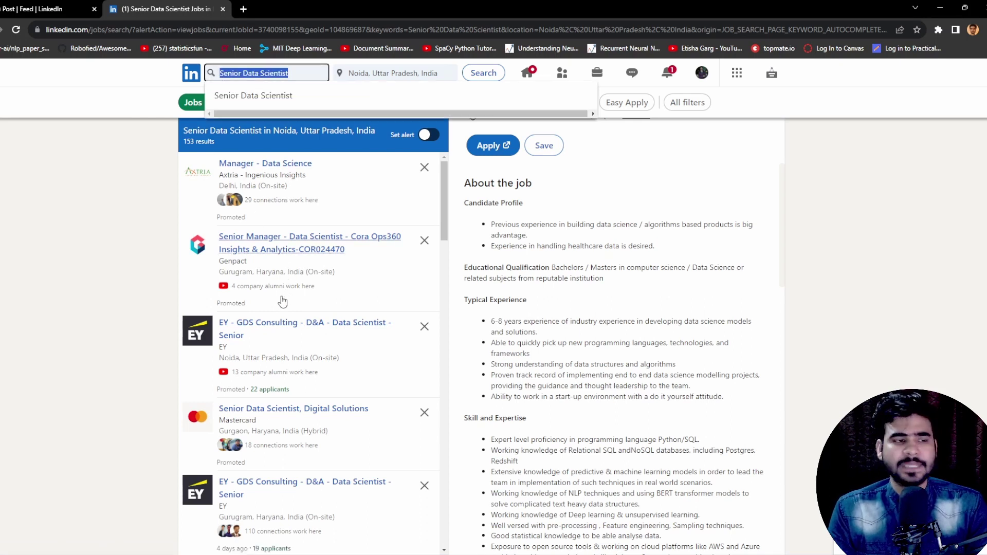
pyautogui.scroll(-1, 636, 288)
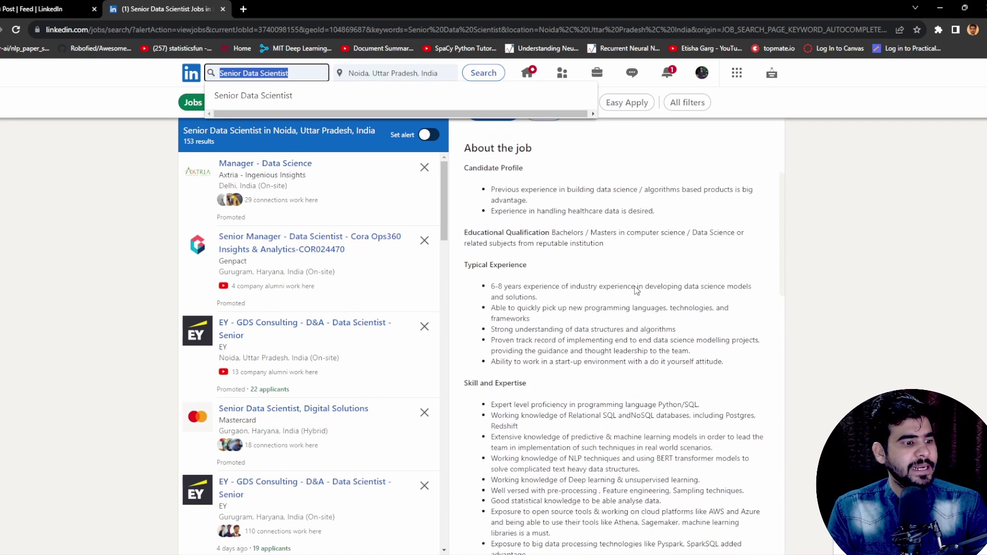
pyautogui.scroll(-8, 635, 286)
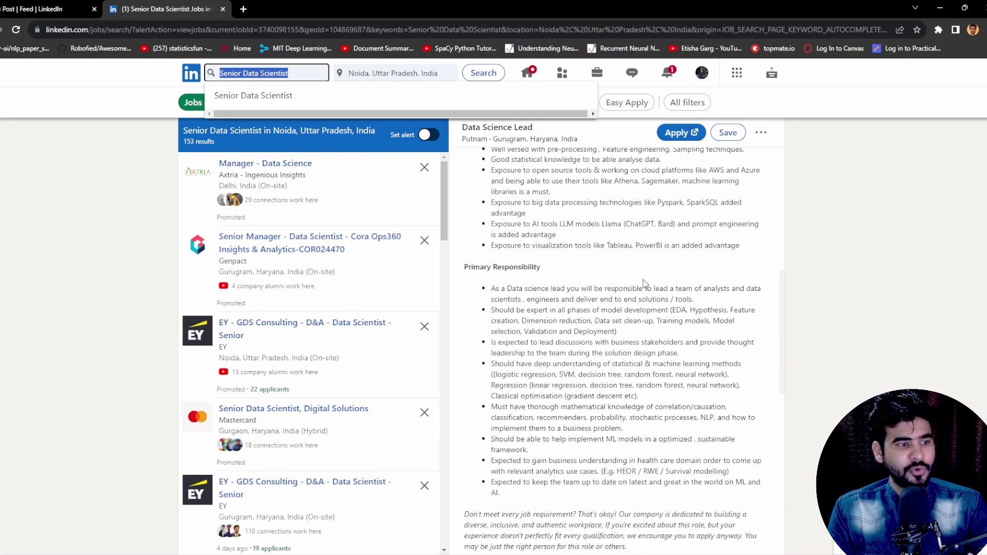
pyautogui.scroll(10, 564, 304)
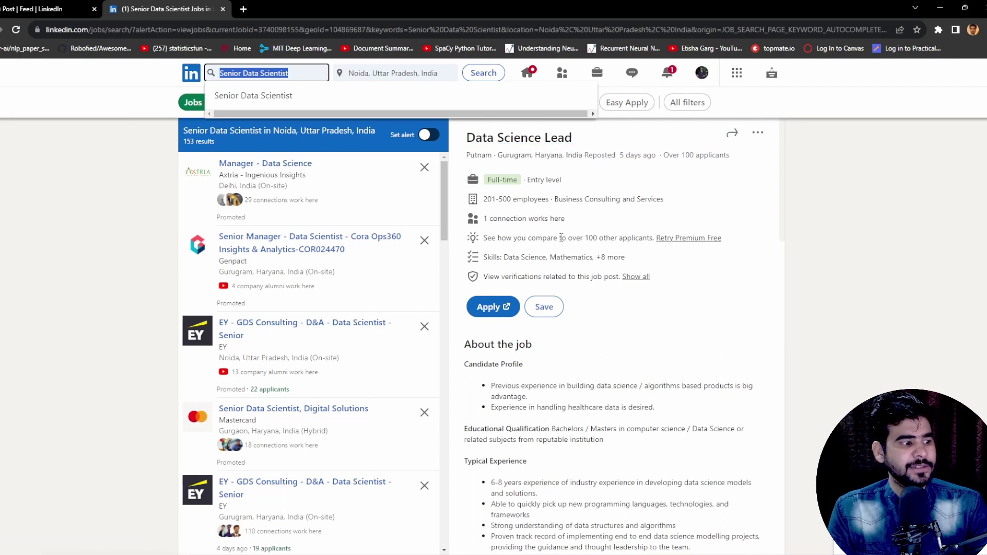
pyautogui.scroll(-4, 577, 249)
pyautogui.scroll(-5, 578, 244)
pyautogui.scroll(10, 579, 243)
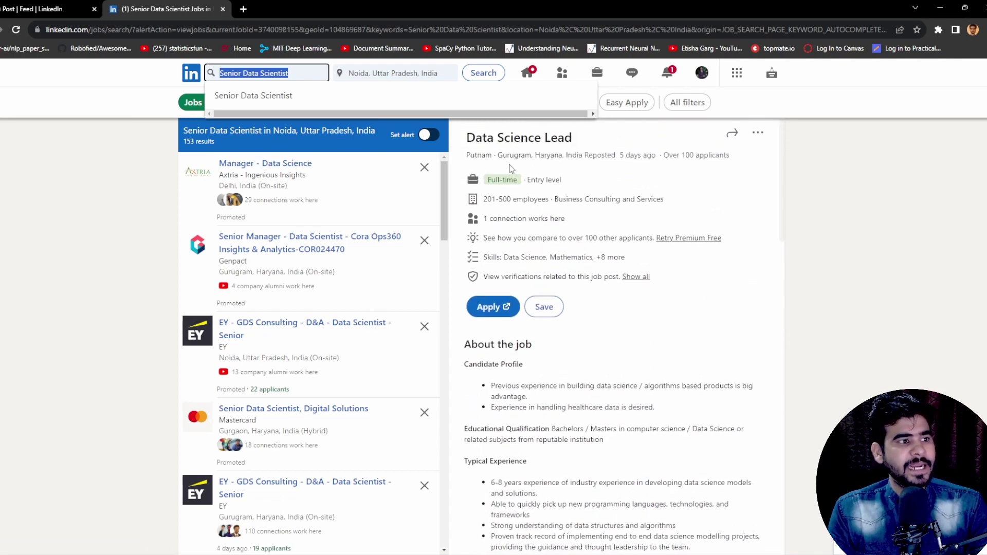
pyautogui.scroll(-10, 566, 245)
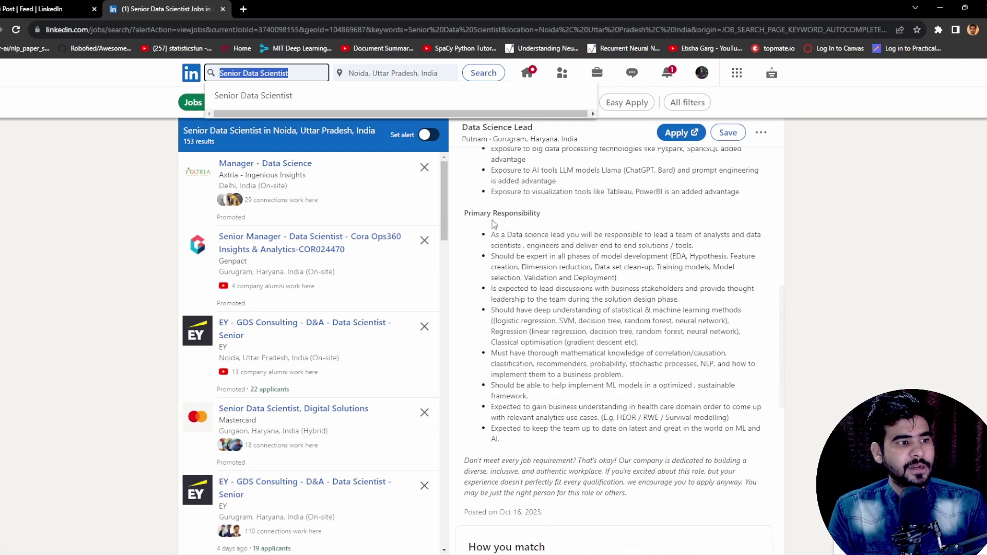
# Step: Copy all bullets under Primary Responsibility in the Data Science Lead posting and send them to ChatGPT as the job description
pyautogui.moveTo(495, 214); pyautogui.dragTo(519, 216)
pyautogui.click(590, 258)
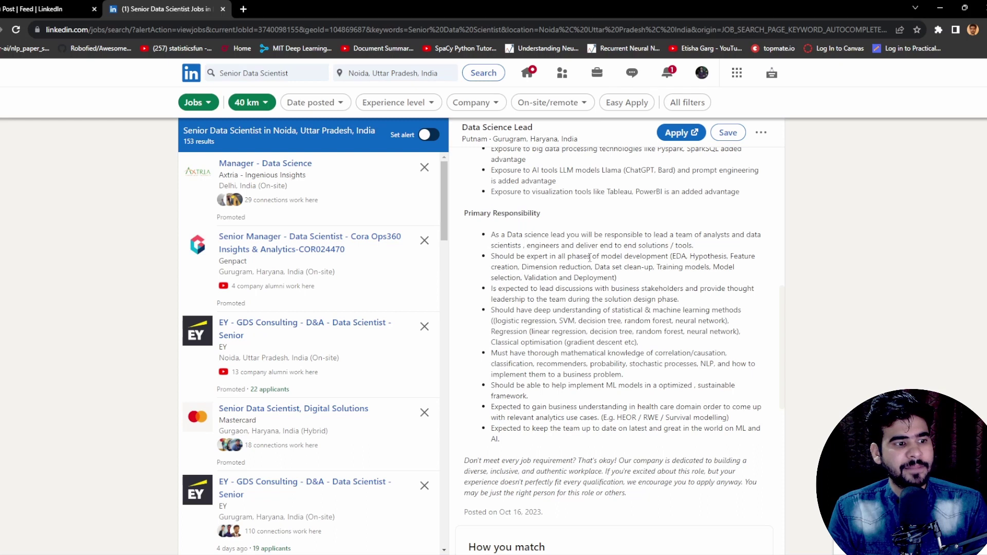
pyautogui.moveTo(516, 443); pyautogui.dragTo(495, 235)
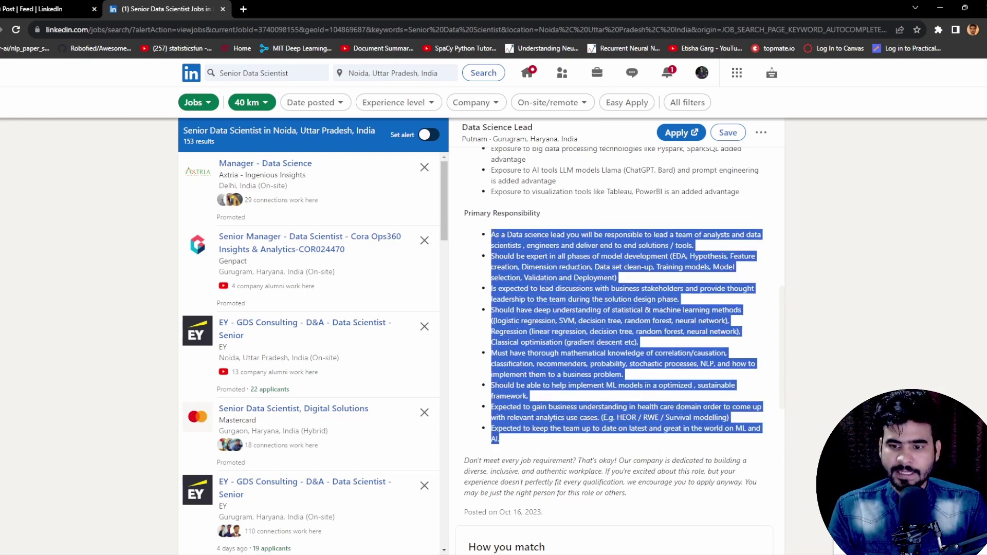
pyautogui.hotkey('alt', 'Tab')
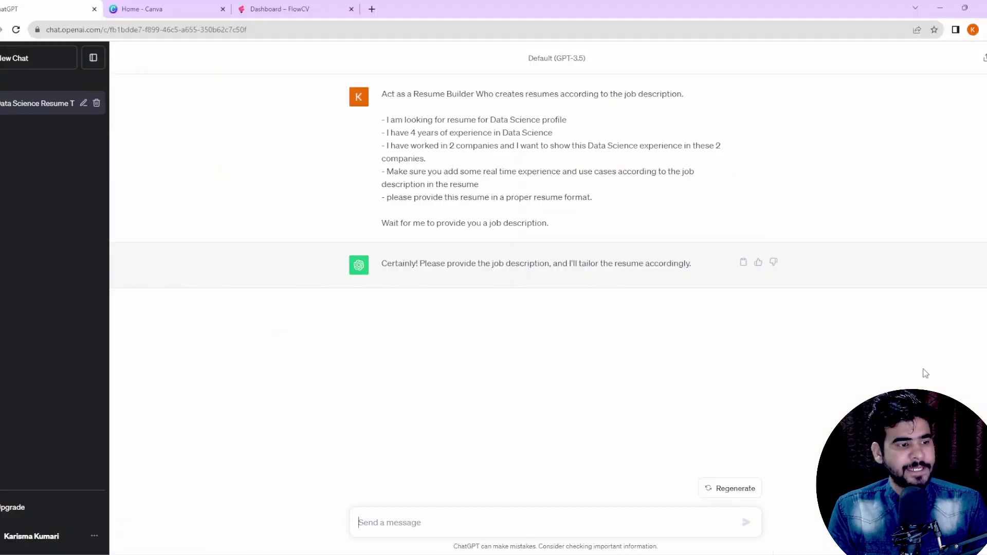
pyautogui.hotkey('ctrl', 'v')
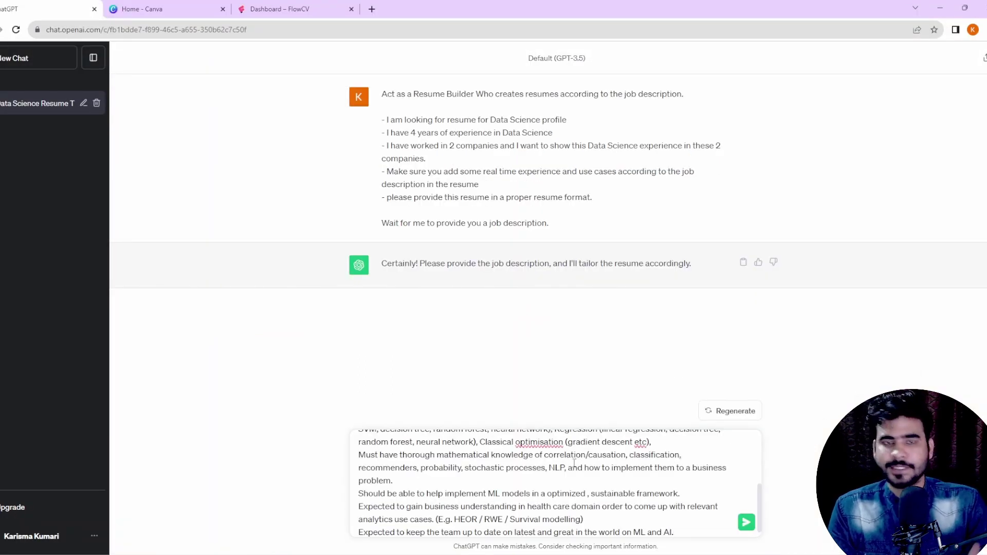
pyautogui.press('Return')
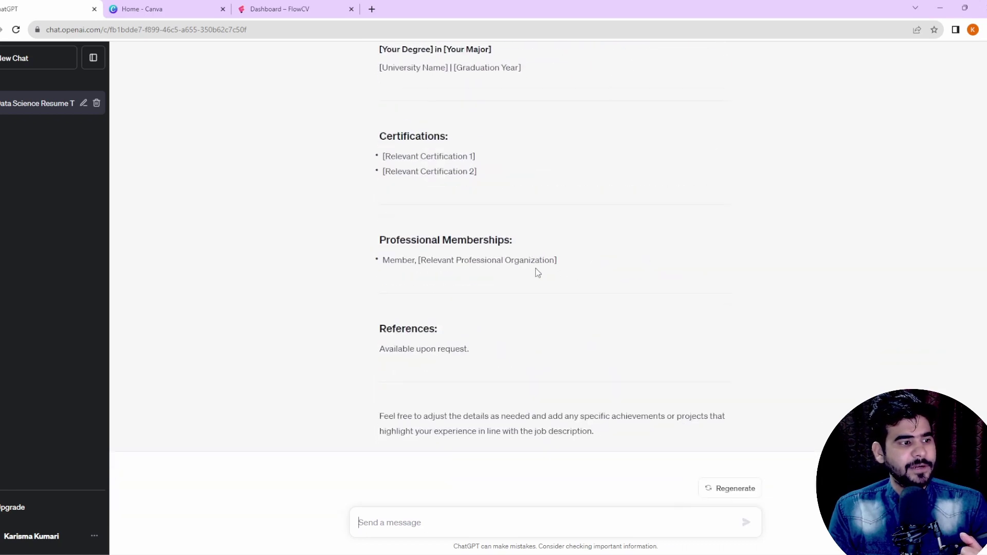
# Step: Review the generated resume back up to its header, examining the full-name placeholder and the address, email, phone, LinkedIn and GitHub placeholders
pyautogui.scroll(15, 537, 276)
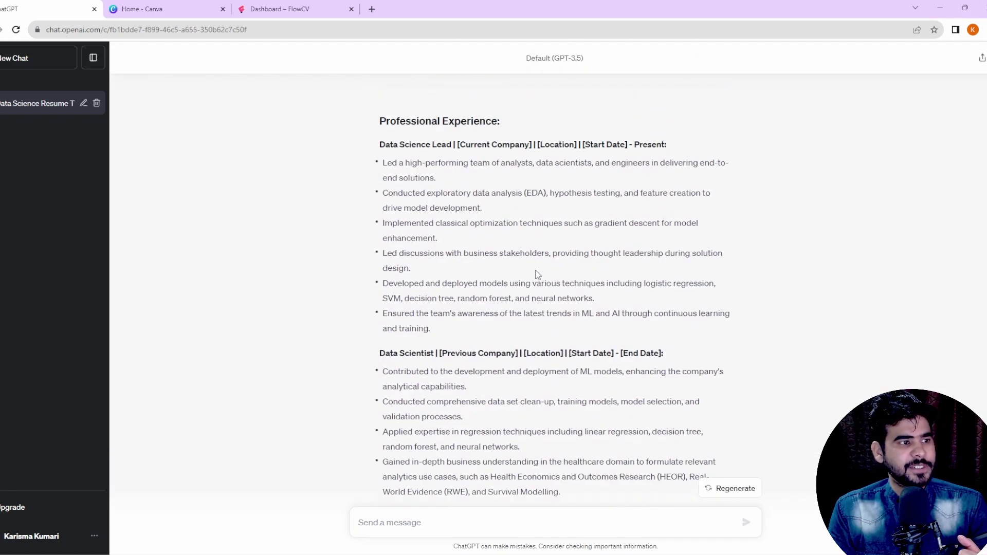
pyautogui.scroll(2, 537, 275)
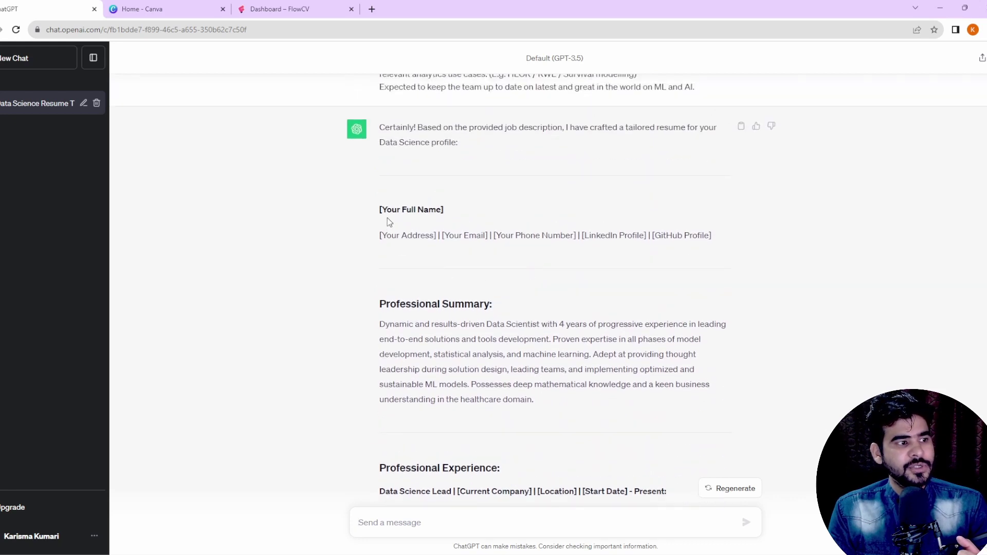
pyautogui.moveTo(380, 218); pyautogui.dragTo(453, 210)
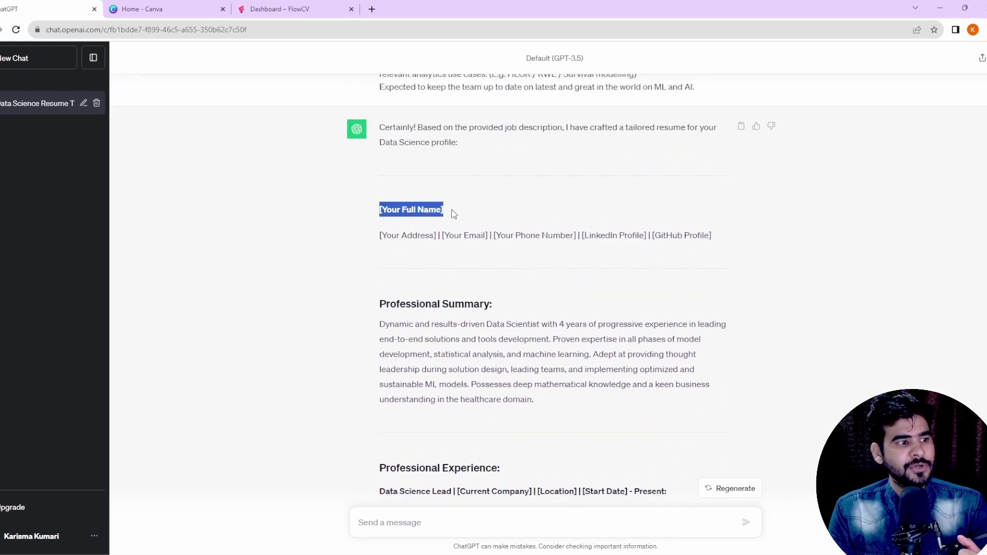
pyautogui.click(385, 237)
pyautogui.moveTo(385, 236); pyautogui.dragTo(717, 246)
pyautogui.click(590, 235)
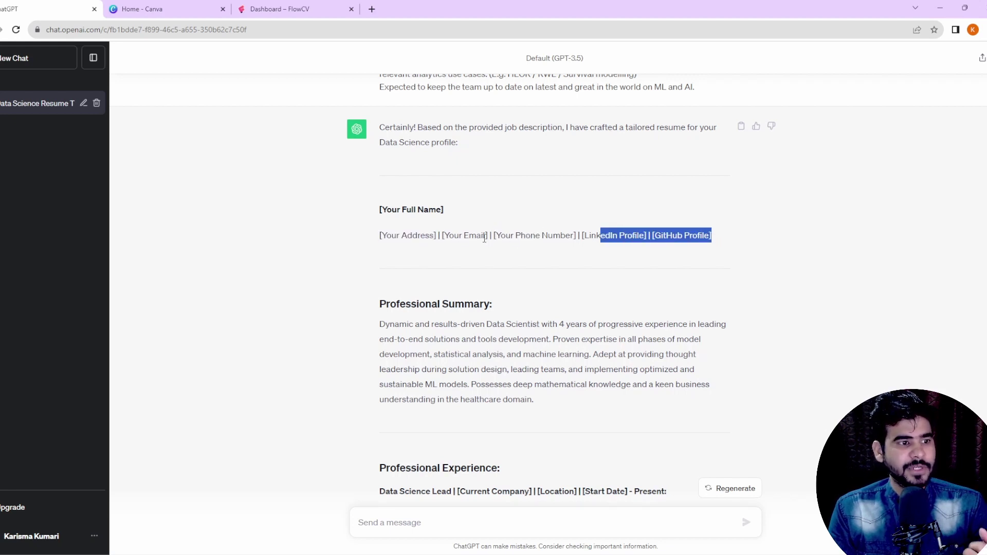
# Step: Open the existing resume on FlowCV and compare its contact line with the contact placeholders in the ChatGPT resume
pyautogui.click(313, 9)
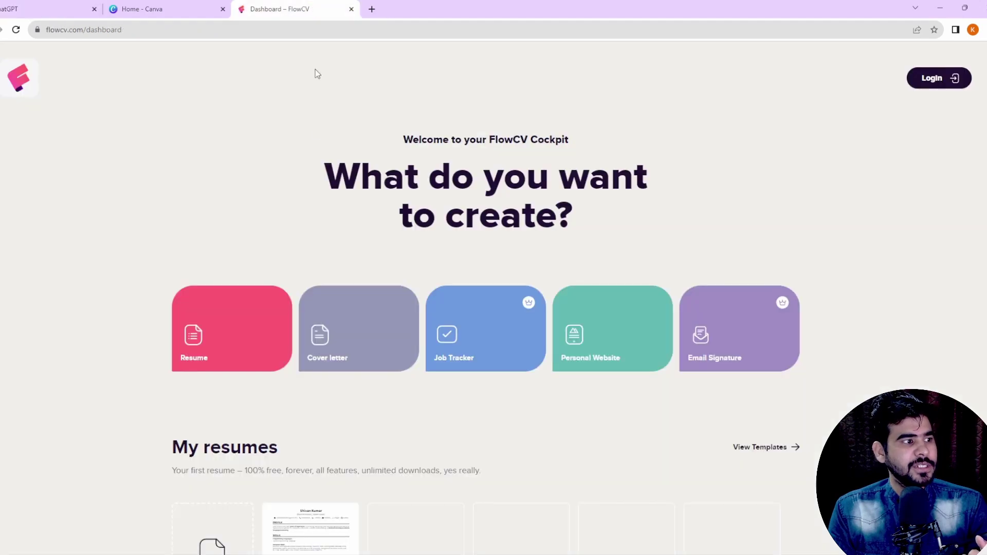
pyautogui.scroll(-3, 311, 226)
pyautogui.click(304, 374)
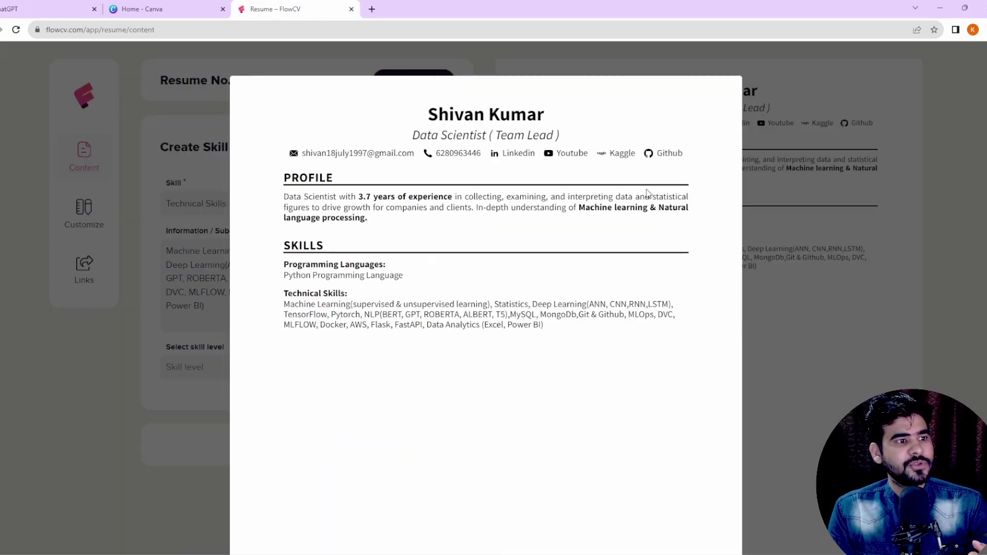
pyautogui.click(615, 196)
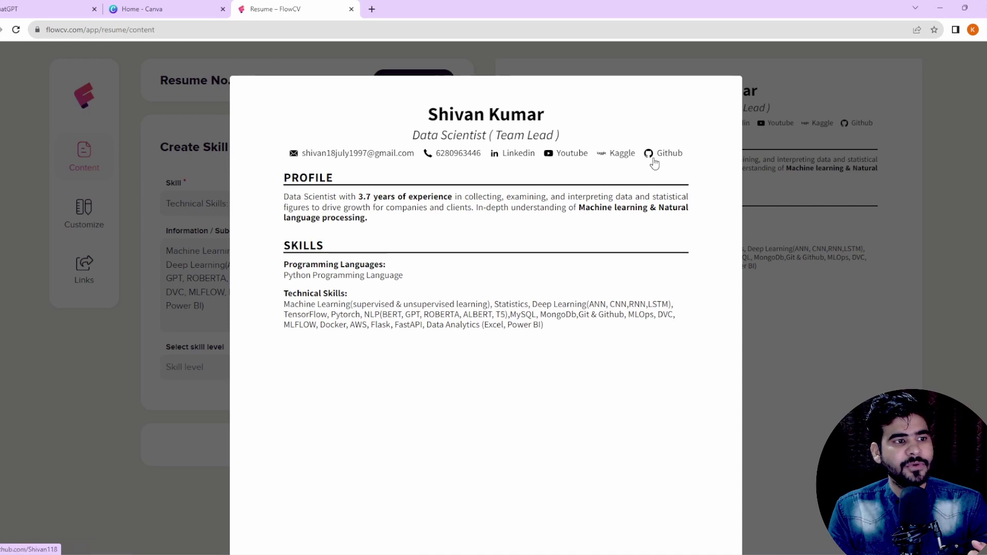
pyautogui.click(87, 6)
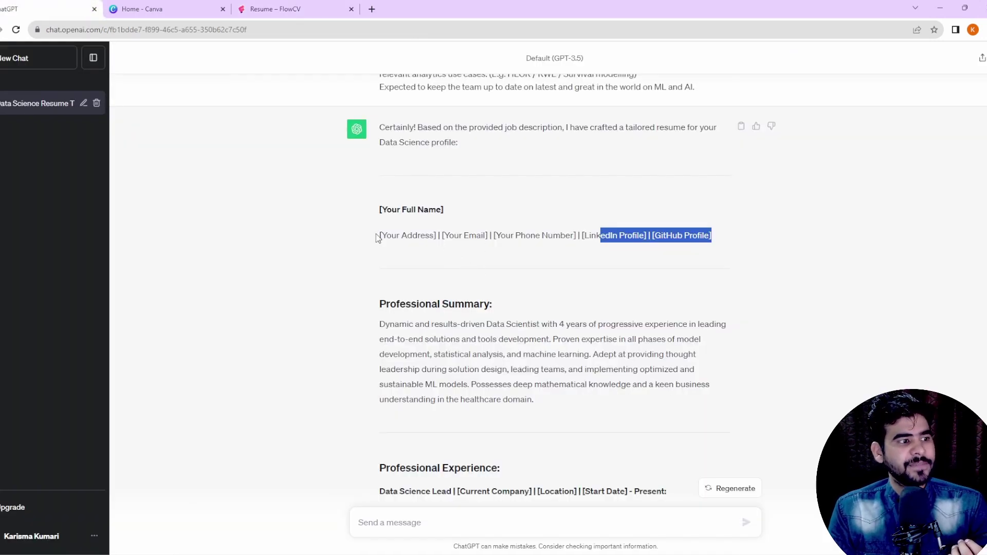
pyautogui.moveTo(378, 237); pyautogui.dragTo(701, 237)
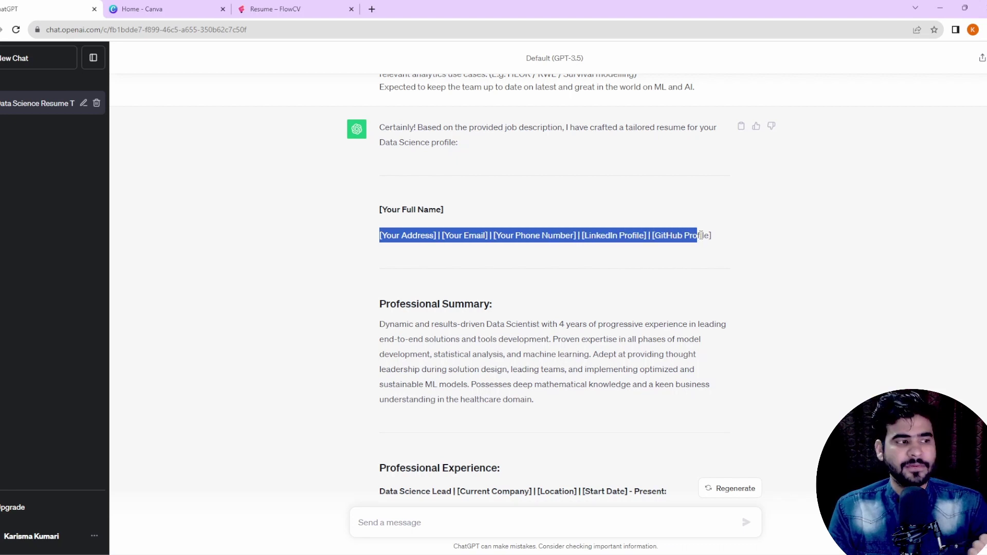
# Step: Compare the Professional Summary of the ChatGPT resume with the Profile section of the FlowCV resume
pyautogui.scroll(-2, 458, 221)
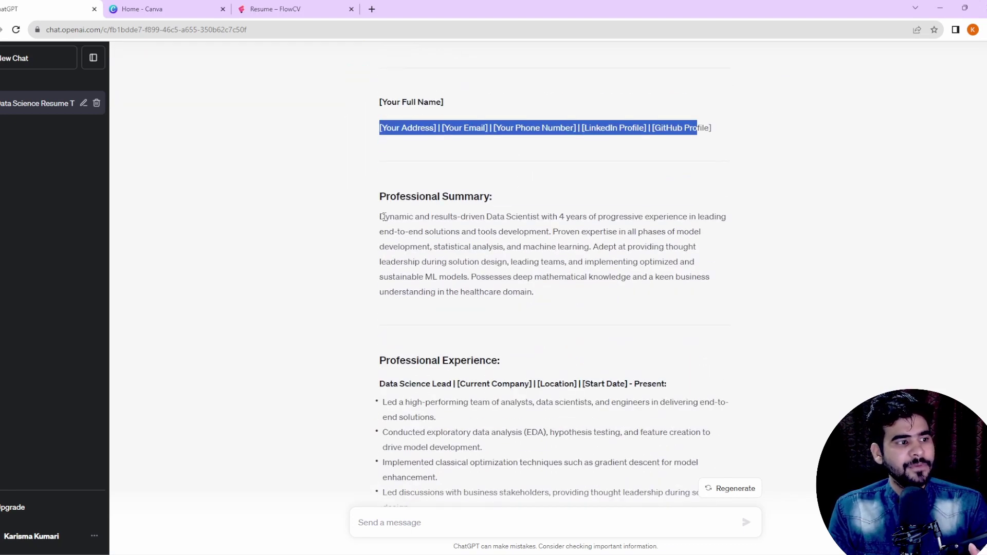
pyautogui.moveTo(383, 216); pyautogui.dragTo(533, 278)
pyautogui.click(288, 9)
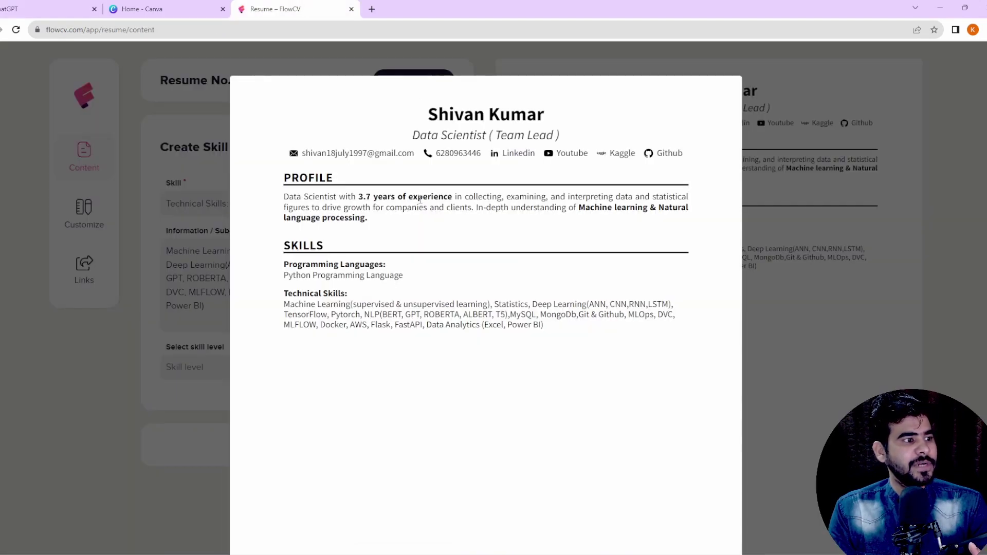
pyautogui.moveTo(284, 205); pyautogui.dragTo(370, 220)
pyautogui.click(356, 206)
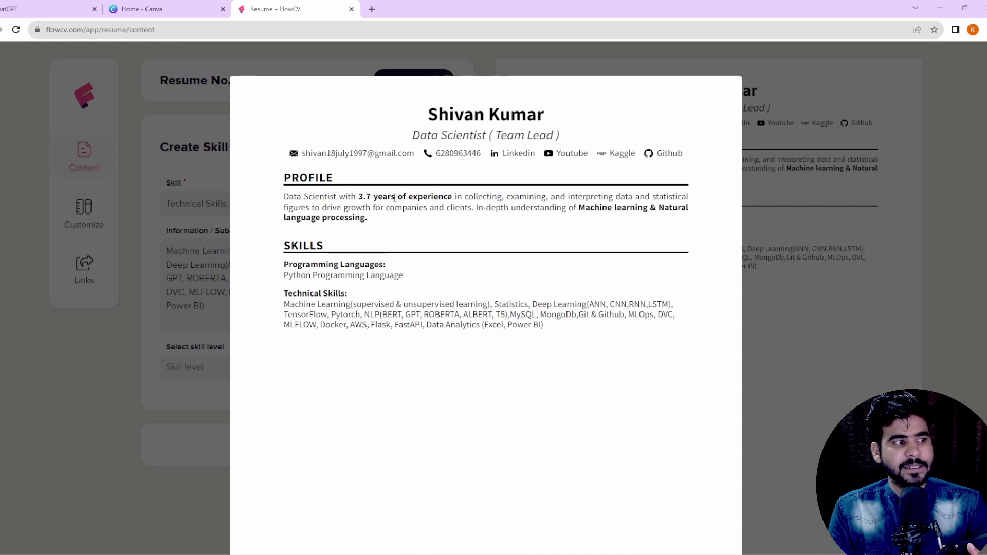
# Step: Return to ChatGPT and read the Professional Summary closely, including its years of experience and model development expertise
pyautogui.click(46, 9)
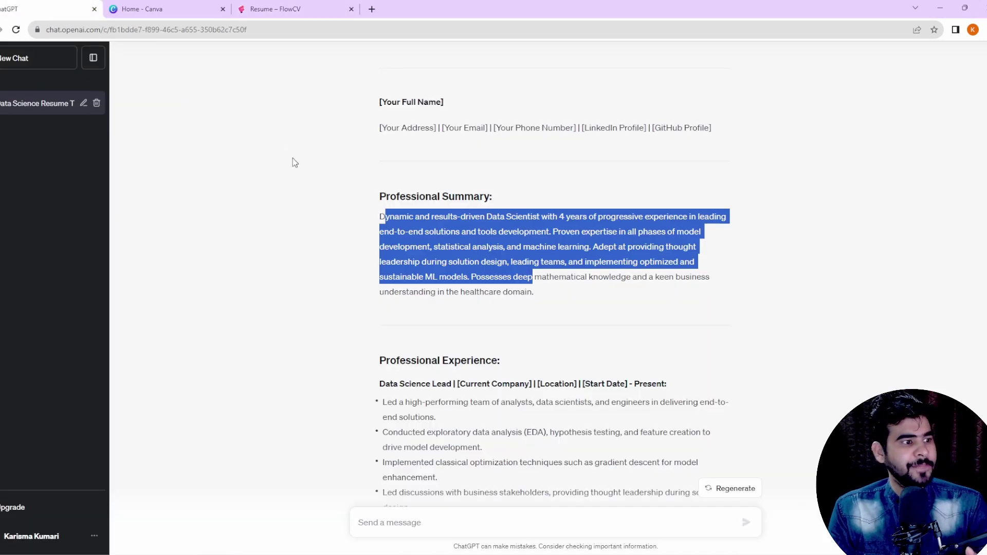
pyautogui.click(377, 216)
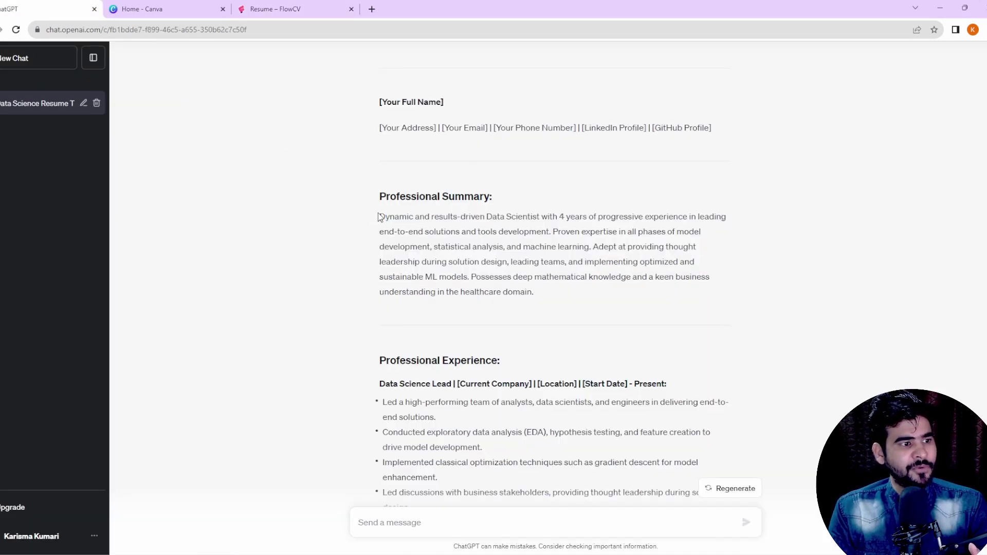
pyautogui.moveTo(378, 216); pyautogui.dragTo(533, 290)
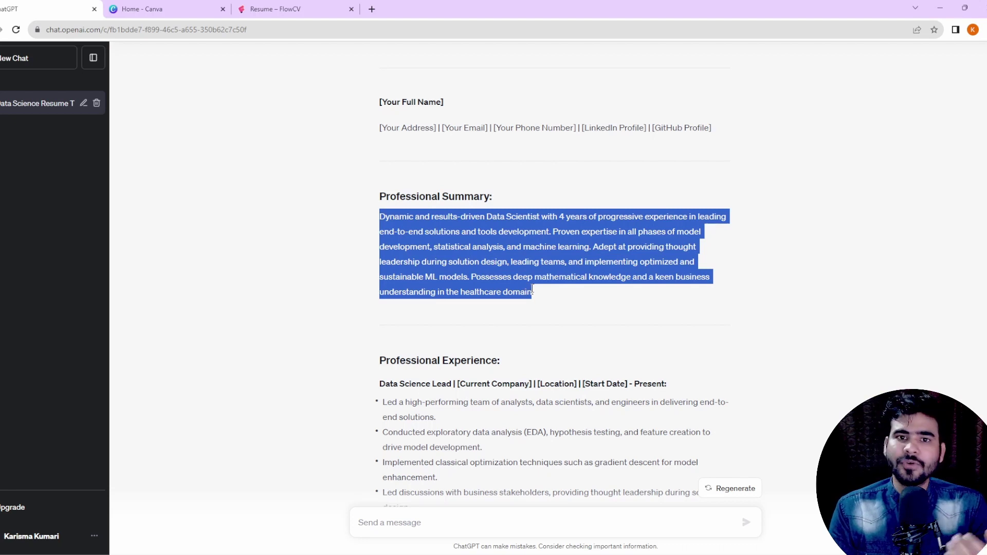
pyautogui.click(395, 230)
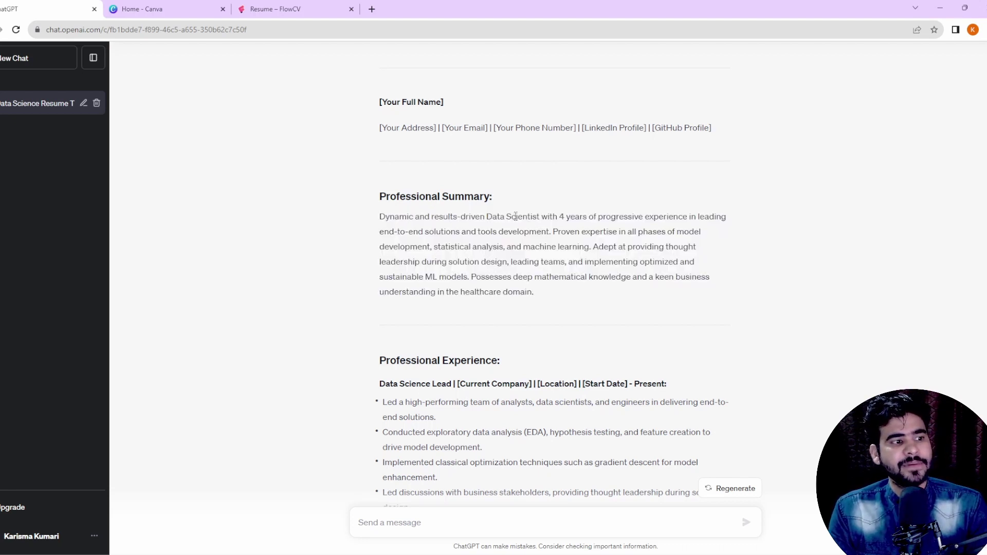
pyautogui.moveTo(557, 217); pyautogui.dragTo(702, 214)
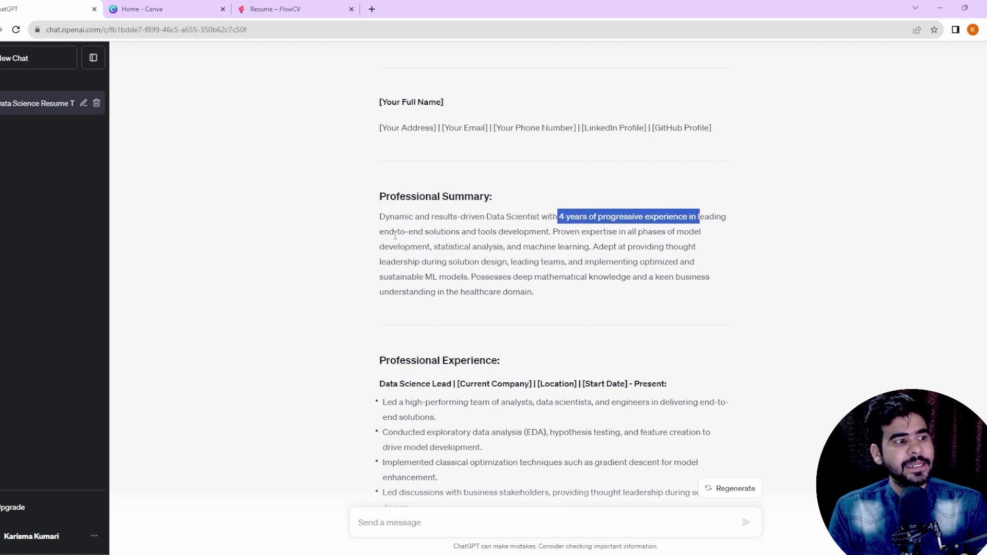
pyautogui.moveTo(551, 233); pyautogui.dragTo(582, 233)
pyautogui.click(591, 250)
# Step: Check the original prompt's line about Data Science experience in 2 companies, and reread the whole Professional Summary against it
pyautogui.scroll(10, 597, 226)
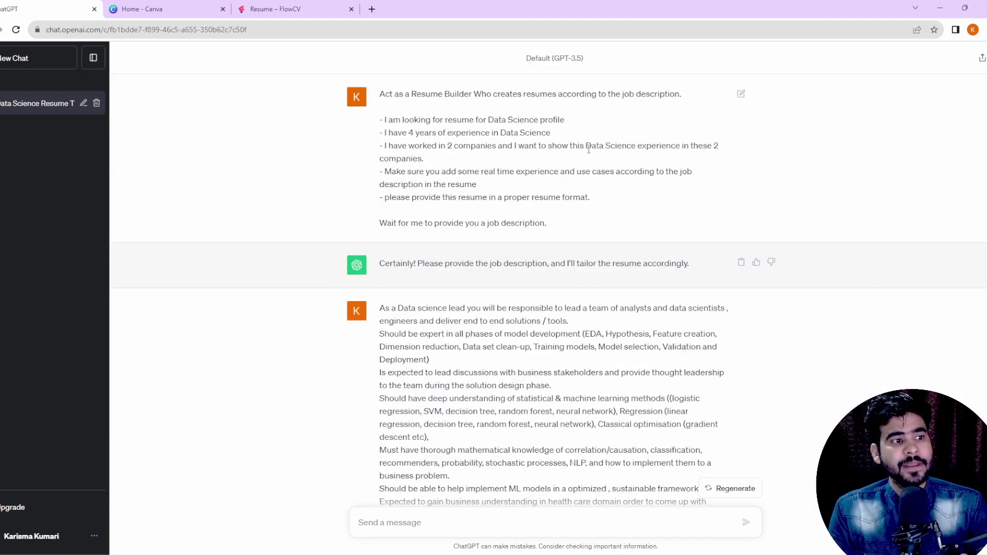
pyautogui.moveTo(588, 147); pyautogui.dragTo(627, 148)
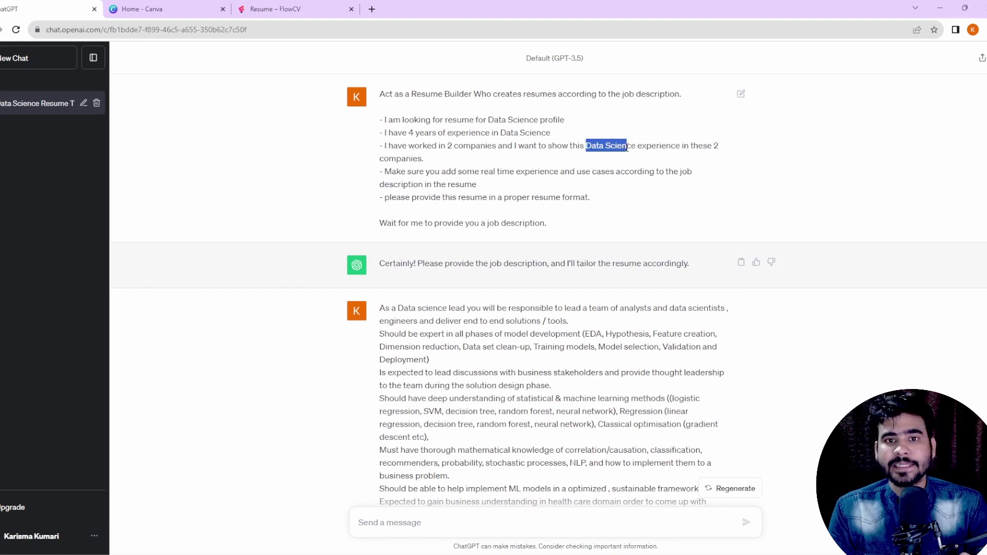
pyautogui.scroll(-10, 595, 184)
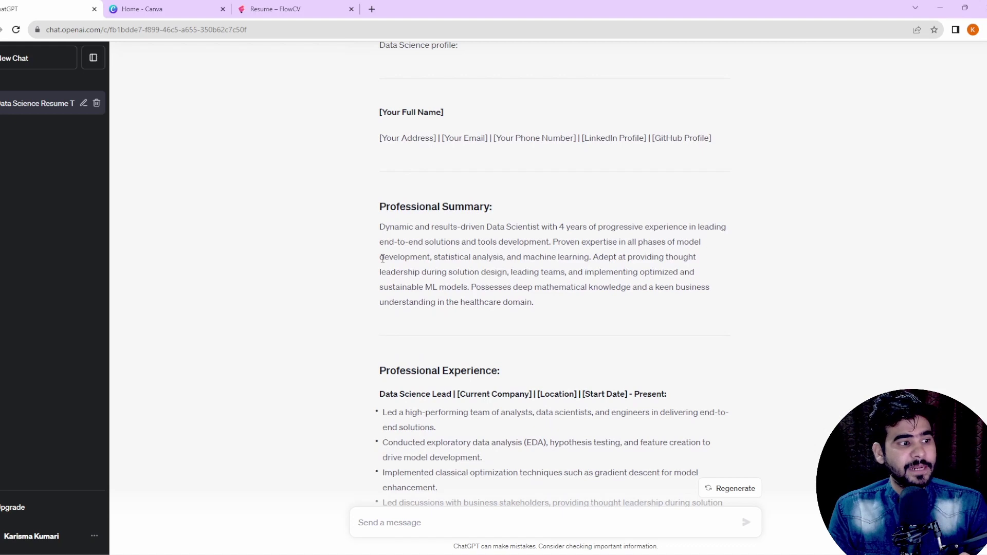
pyautogui.moveTo(383, 259); pyautogui.dragTo(462, 291)
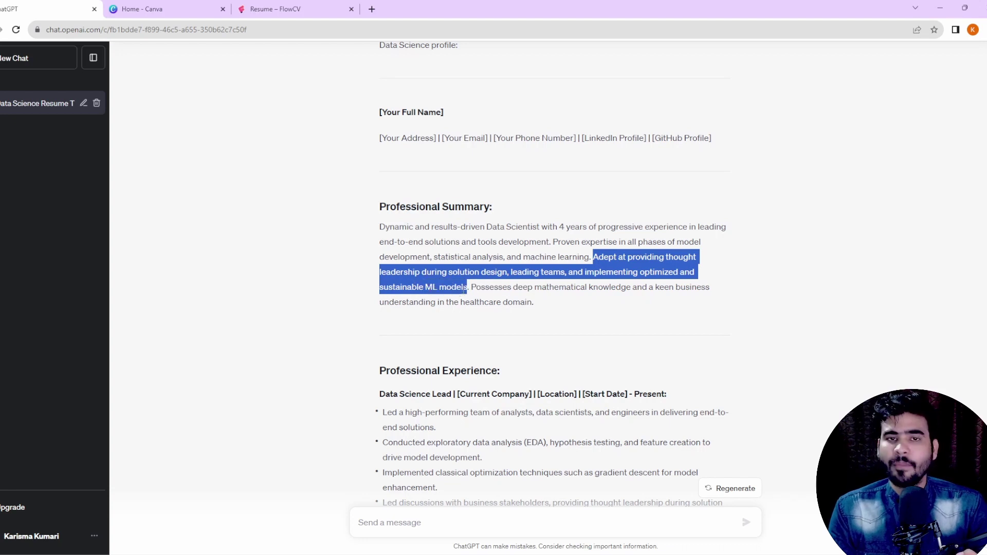
pyautogui.moveTo(541, 303); pyautogui.dragTo(377, 234)
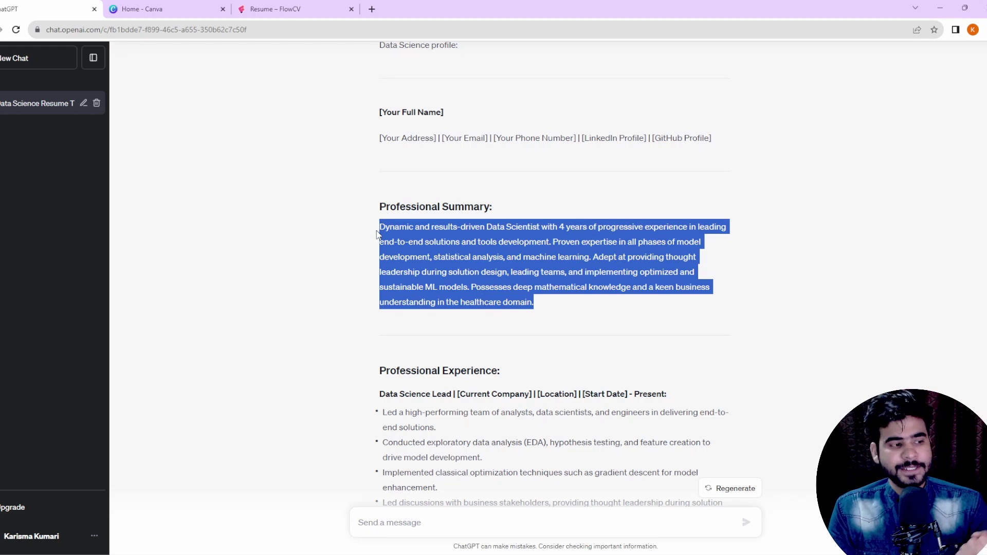
# Step: Examine the Data Science Lead heading under Professional Experience, with its company, location and start date placeholders
pyautogui.scroll(-1, 401, 216)
pyautogui.scroll(-3, 401, 217)
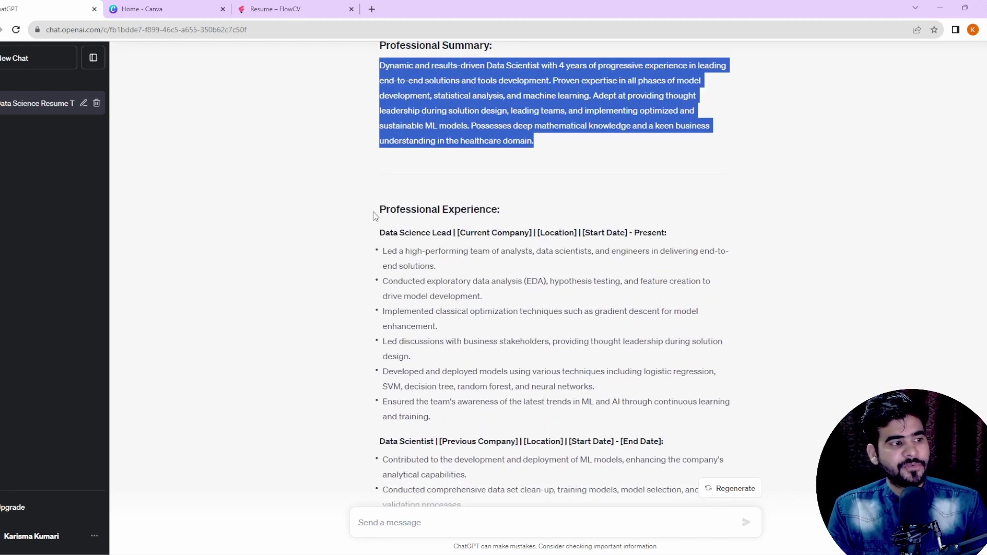
pyautogui.moveTo(374, 216); pyautogui.dragTo(459, 226)
pyautogui.moveTo(391, 232); pyautogui.dragTo(605, 232)
pyautogui.click(641, 232)
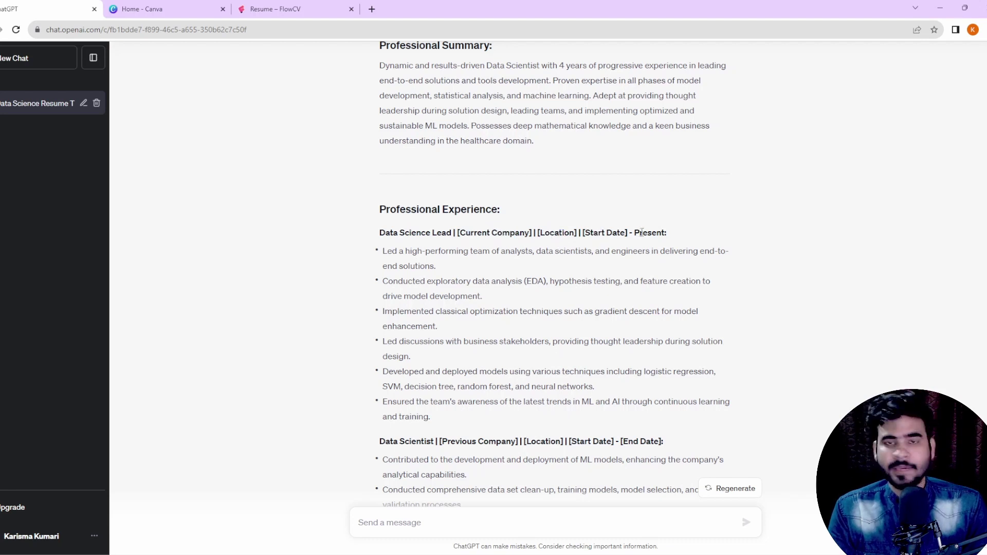
pyautogui.moveTo(684, 232); pyautogui.dragTo(391, 233)
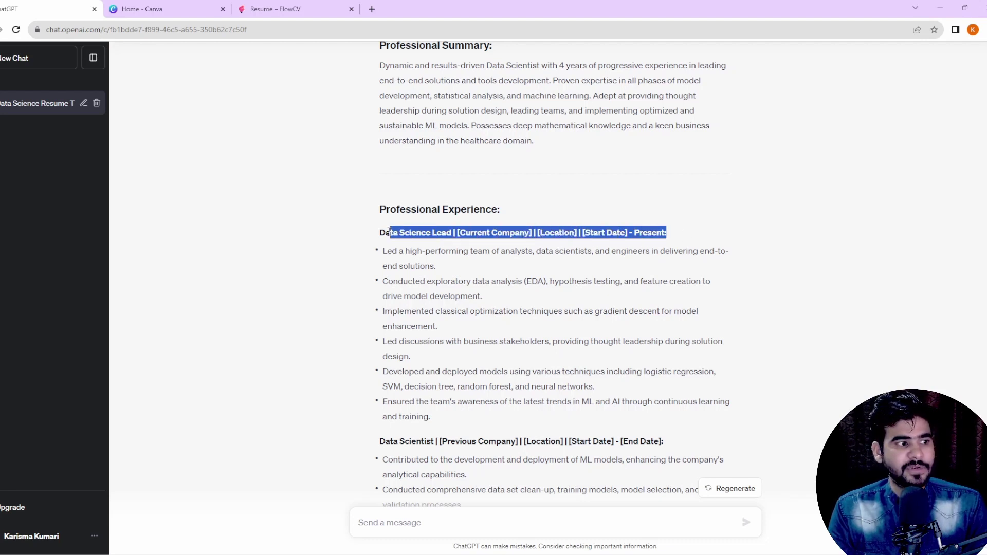
pyautogui.scroll(-1, 407, 197)
pyautogui.click(389, 198)
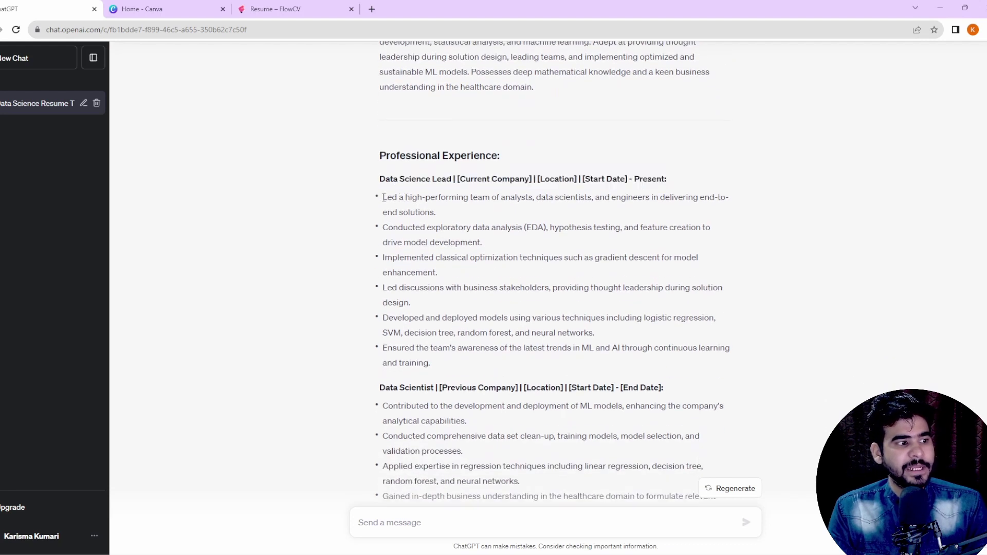
# Step: Read the Data Science Lead bullets one by one, covering team leadership, exploratory data analysis, optimization techniques and model deployment
pyautogui.moveTo(380, 198); pyautogui.dragTo(443, 363)
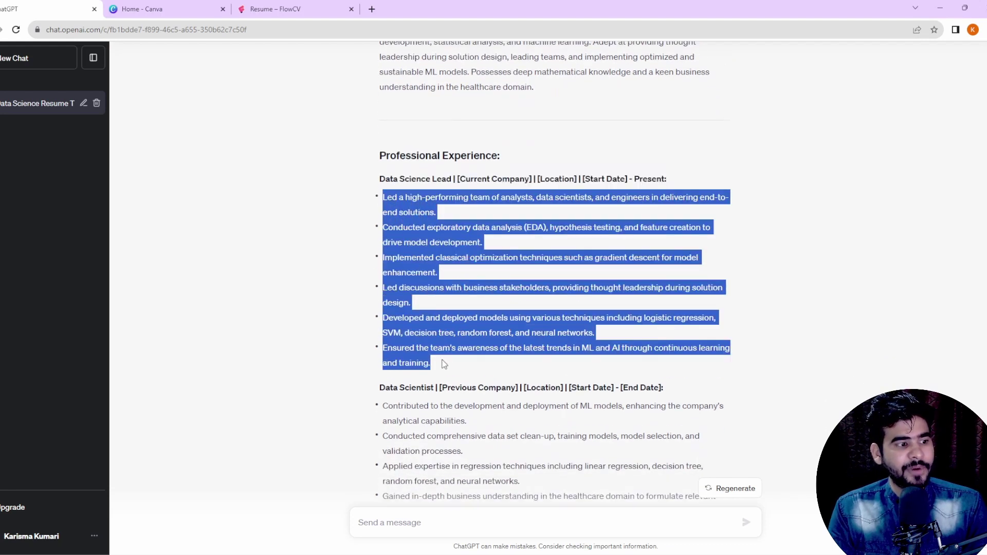
pyautogui.click(445, 278)
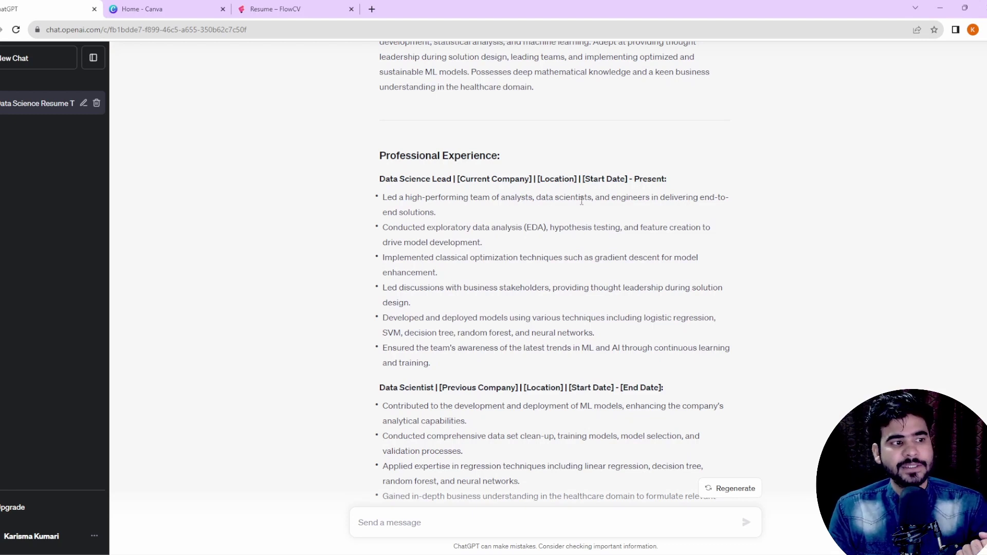
pyautogui.moveTo(616, 199); pyautogui.dragTo(698, 198)
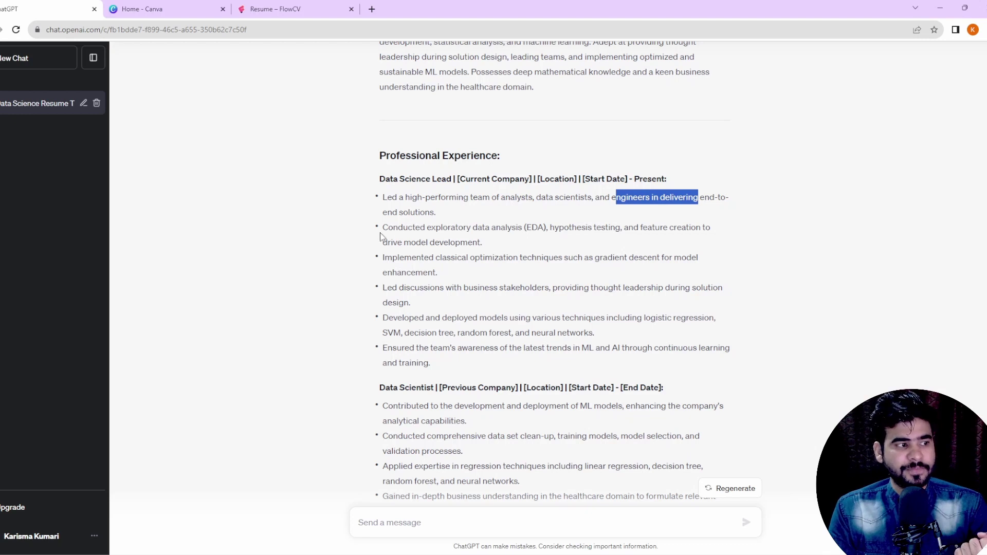
pyautogui.moveTo(382, 230); pyautogui.dragTo(686, 228)
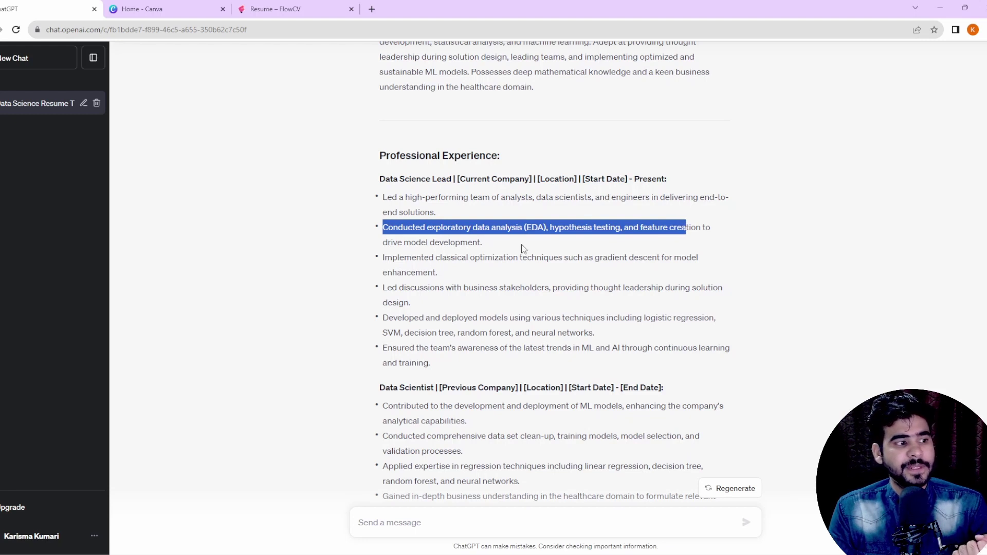
pyautogui.moveTo(506, 246); pyautogui.dragTo(421, 227)
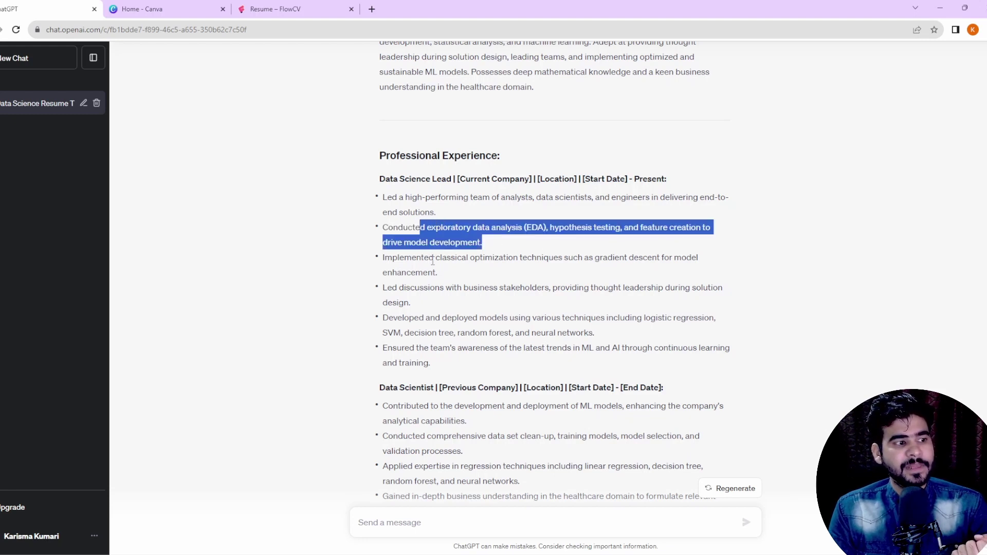
pyautogui.moveTo(442, 260); pyautogui.dragTo(471, 277)
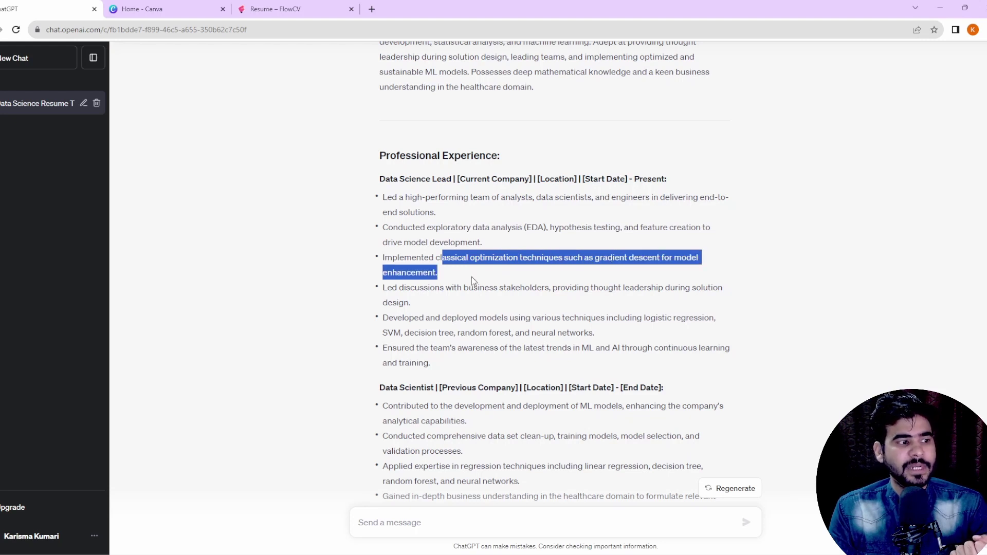
pyautogui.click(410, 283)
pyautogui.moveTo(427, 361); pyautogui.dragTo(392, 257)
pyautogui.click(546, 244)
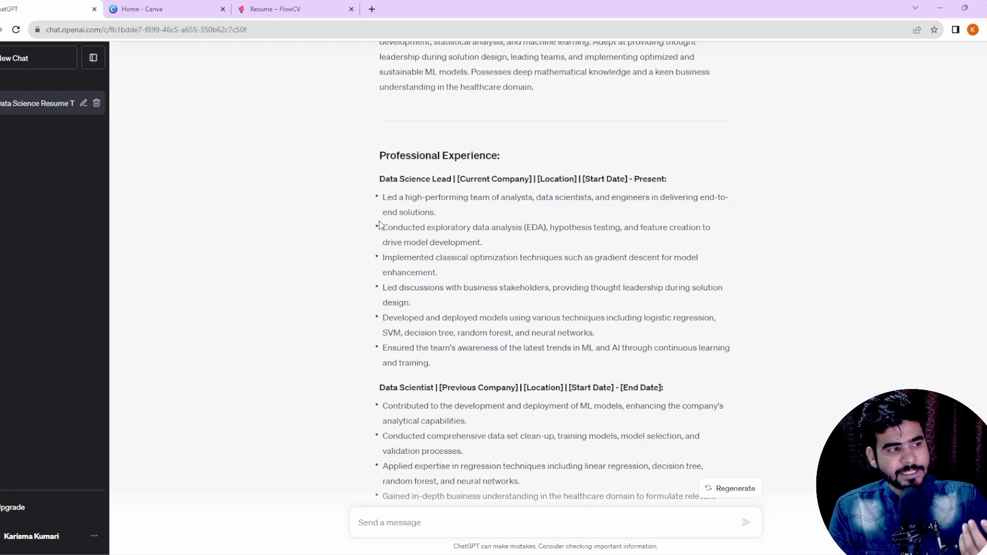
# Step: Compare the Data Science Lead experience bullets with the Primary Responsibility list in the LinkedIn posting
pyautogui.moveTo(385, 197); pyautogui.dragTo(431, 363)
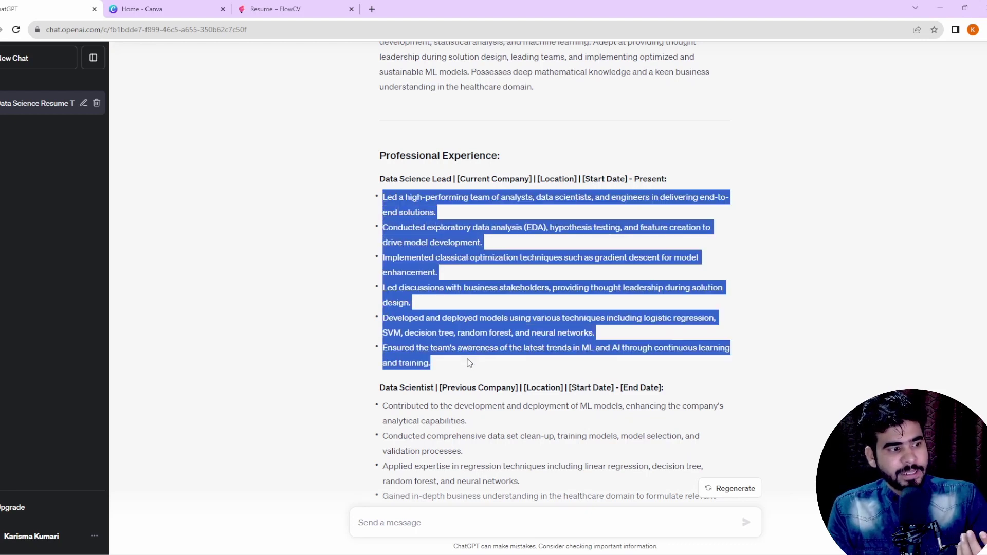
pyautogui.click(470, 364)
pyautogui.moveTo(383, 333); pyautogui.dragTo(645, 326)
pyautogui.click(646, 321)
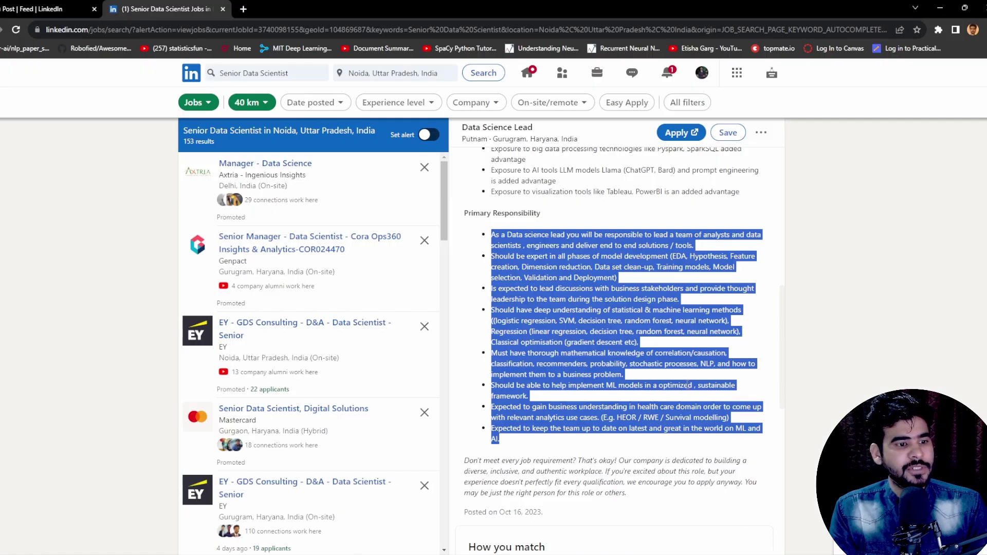
# Step: Read the posting's Primary Responsibility items on statistical and machine learning methods and on the model development phases, from EDA to Deployment
pyautogui.click(688, 385)
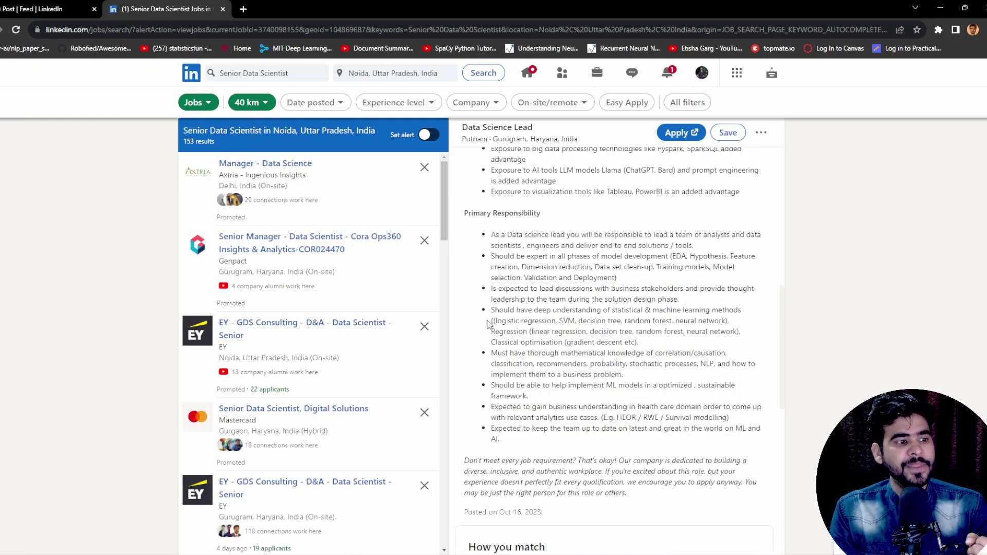
pyautogui.moveTo(492, 320); pyautogui.dragTo(647, 326)
pyautogui.click(742, 331)
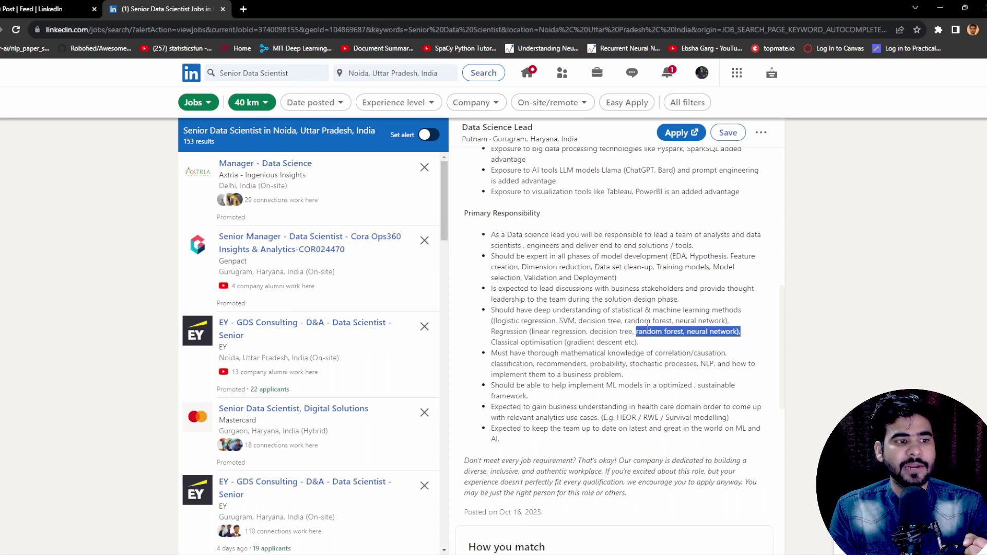
pyautogui.click(672, 257)
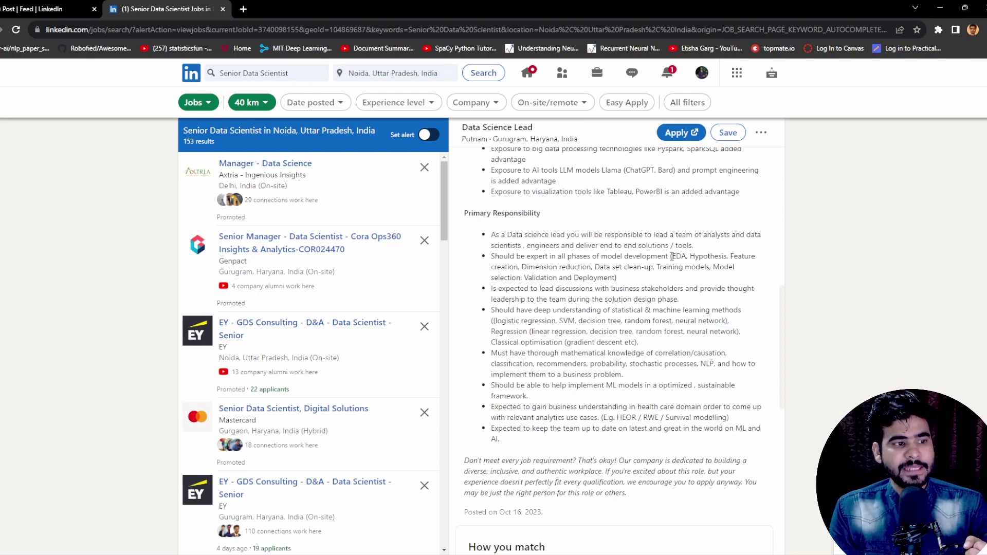
pyautogui.moveTo(677, 258); pyautogui.dragTo(599, 268)
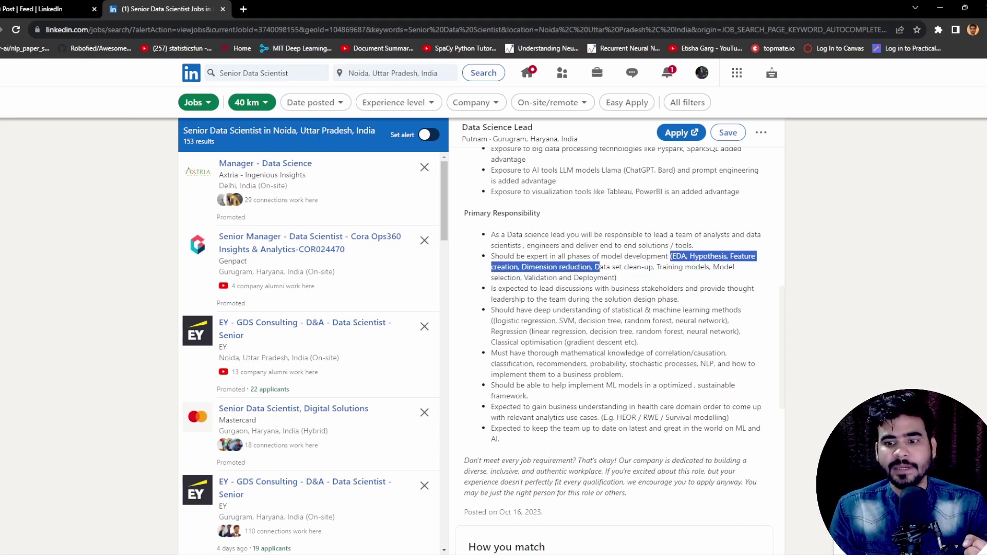
# Step: Switch to ChatGPT and check the Data Science Lead bullets on EDA, hypothesis testing and modelling techniques against those responsibilities
pyautogui.hotkey('alt', 'Tab')
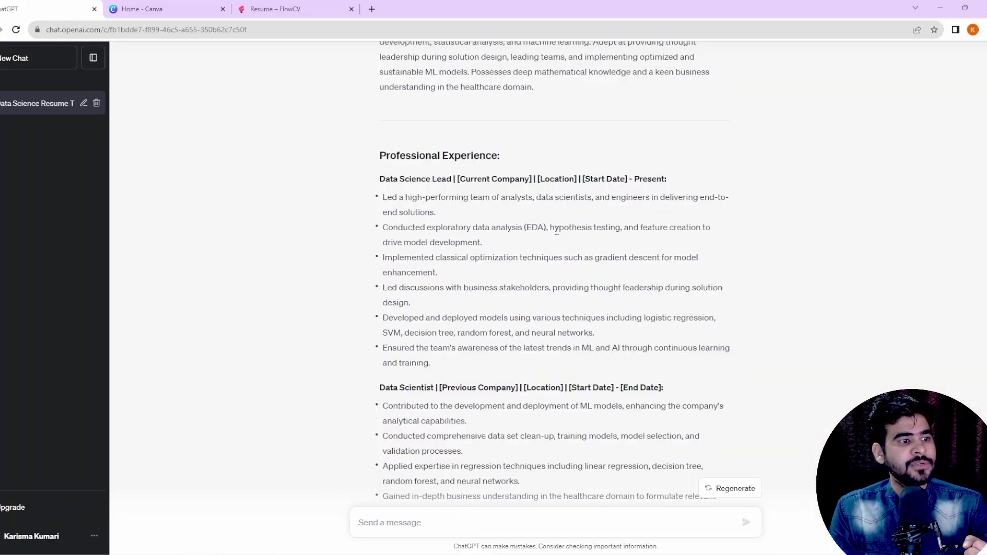
pyautogui.moveTo(522, 226)
pyautogui.mouseDown()
pyautogui.moveTo(679, 227)
pyautogui.moveTo(532, 241)
pyautogui.mouseUp()
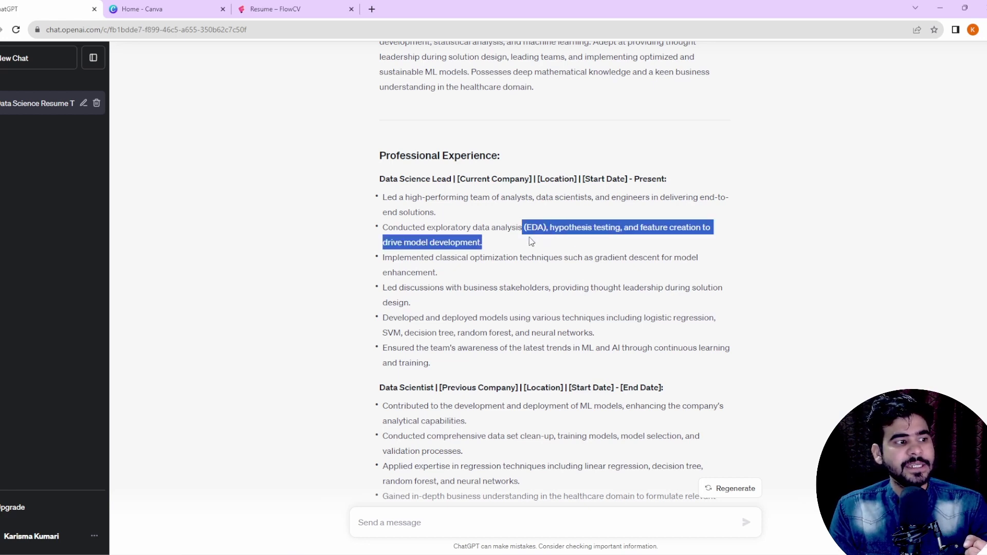
pyautogui.click(504, 243)
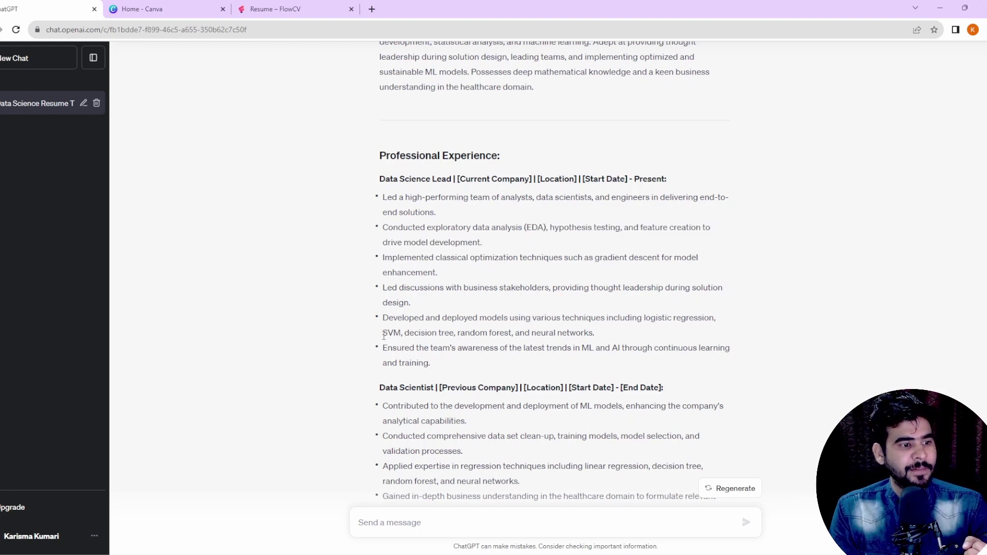
pyautogui.moveTo(384, 336); pyautogui.dragTo(601, 334)
# Step: Compare the prompt's line about working in 2 companies with the Data Science Lead and Data Scientist entries under Professional Experience
pyautogui.scroll(-3, 643, 314)
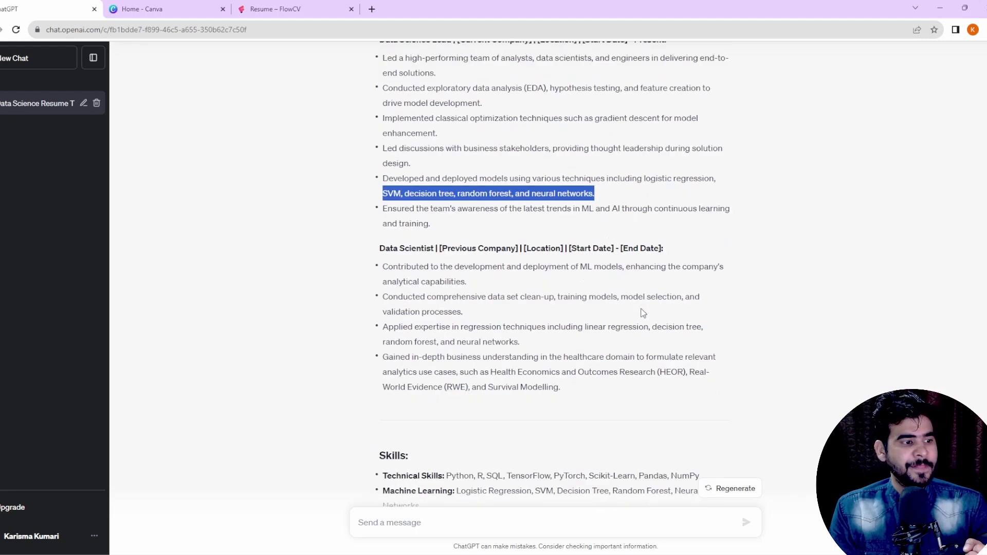
pyautogui.scroll(15, 430, 268)
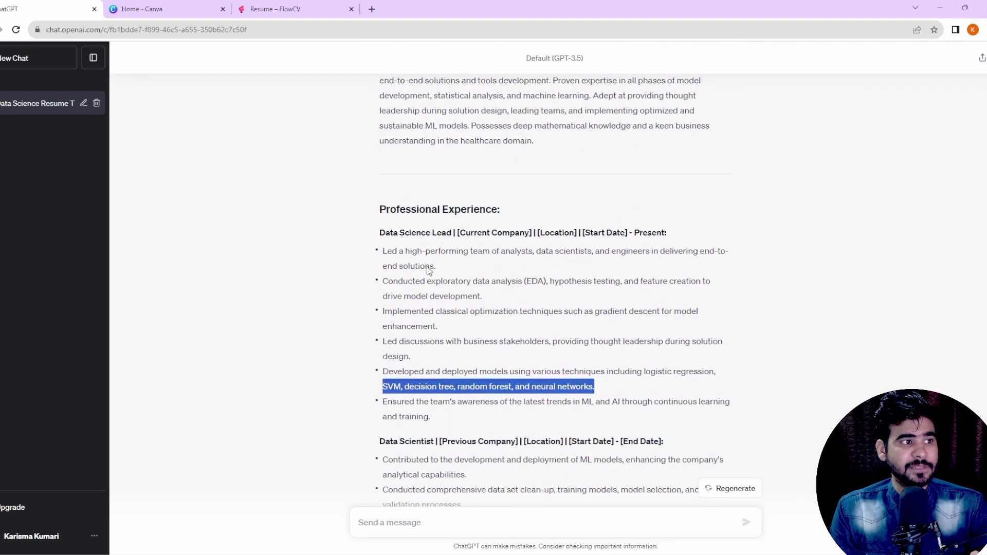
pyautogui.scroll(2, 430, 268)
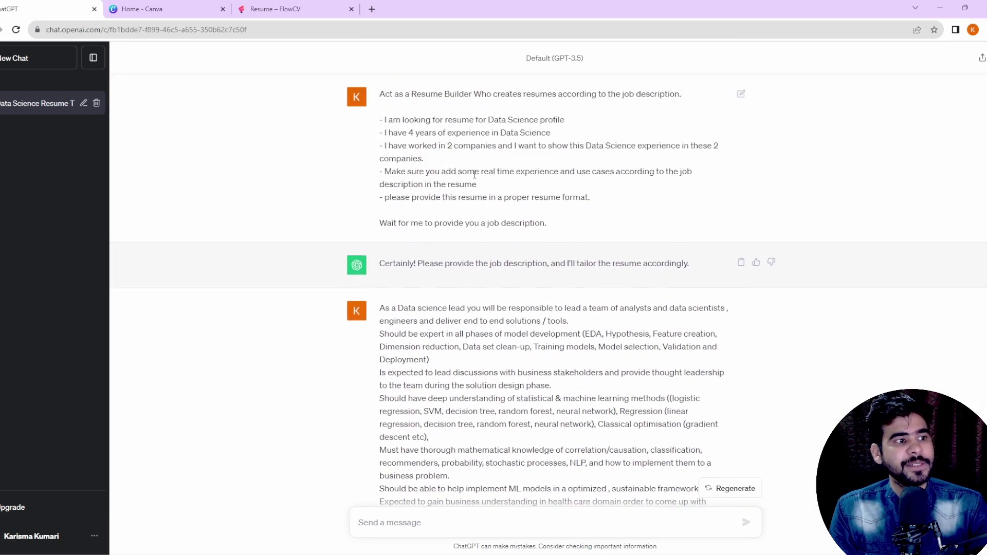
pyautogui.moveTo(385, 148); pyautogui.dragTo(723, 157)
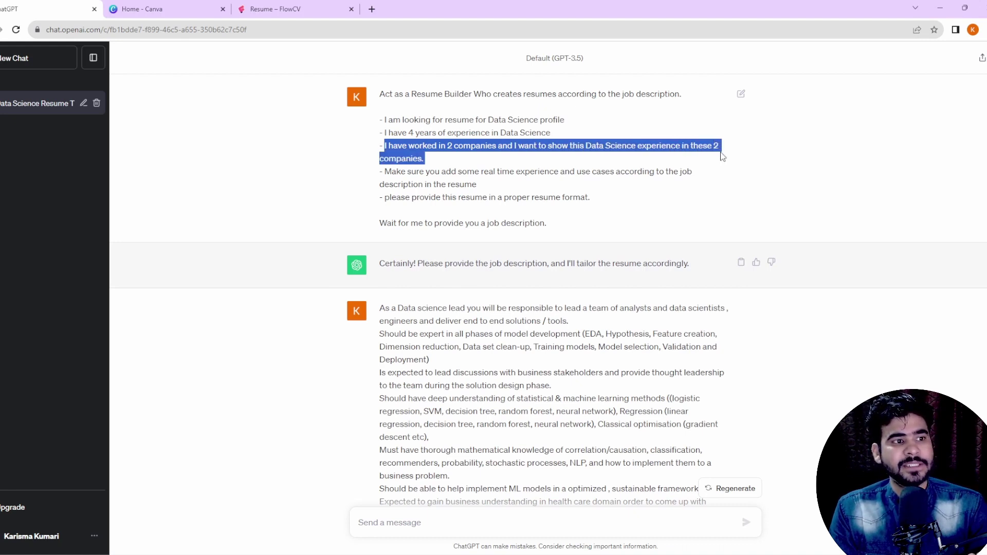
pyautogui.scroll(-15, 525, 218)
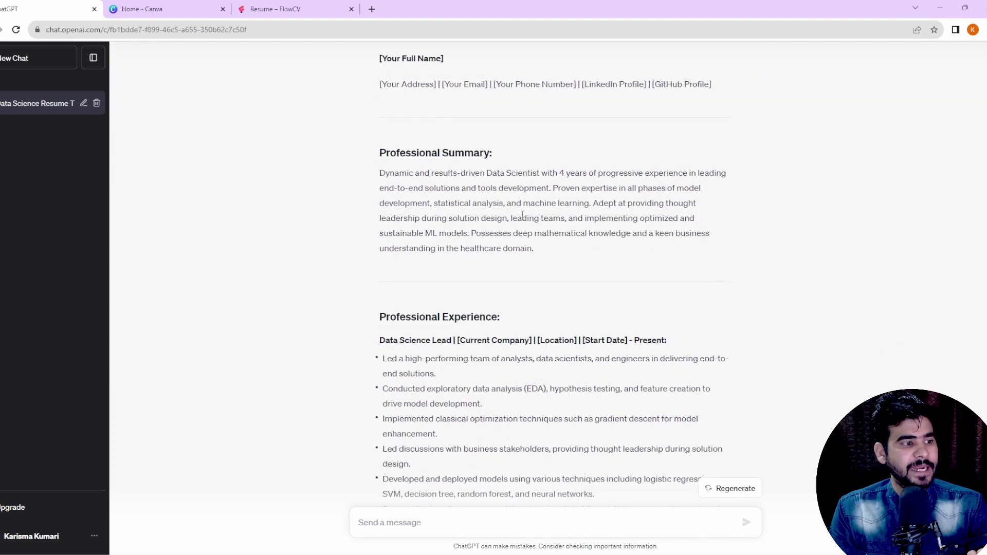
pyautogui.scroll(3, 478, 216)
pyautogui.moveTo(378, 150); pyautogui.dragTo(529, 282)
pyautogui.scroll(-2, 529, 283)
pyautogui.moveTo(379, 280); pyautogui.dragTo(652, 280)
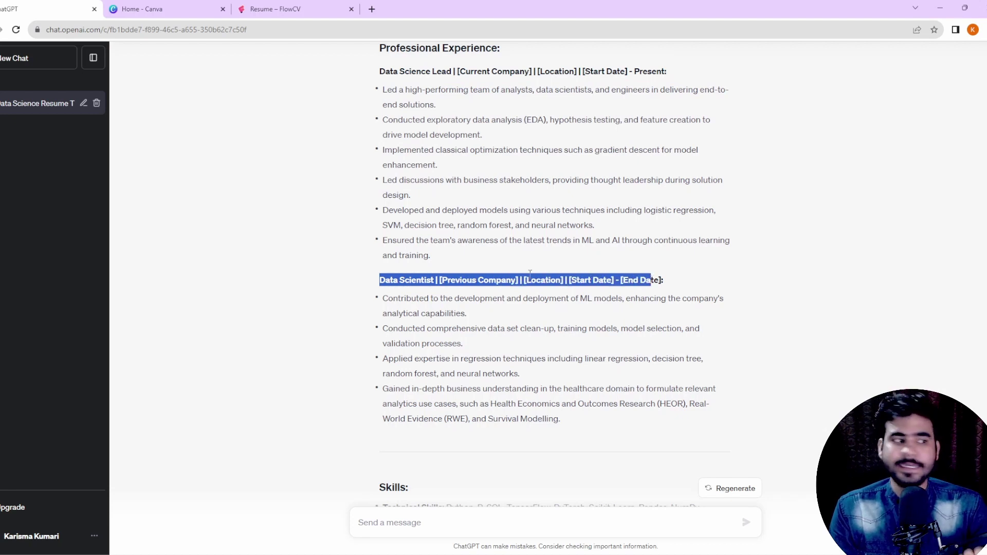
# Step: Read the Data Scientist bullets on ML model development and deployment and on data set clean-up, model selection and validation
pyautogui.click(384, 297)
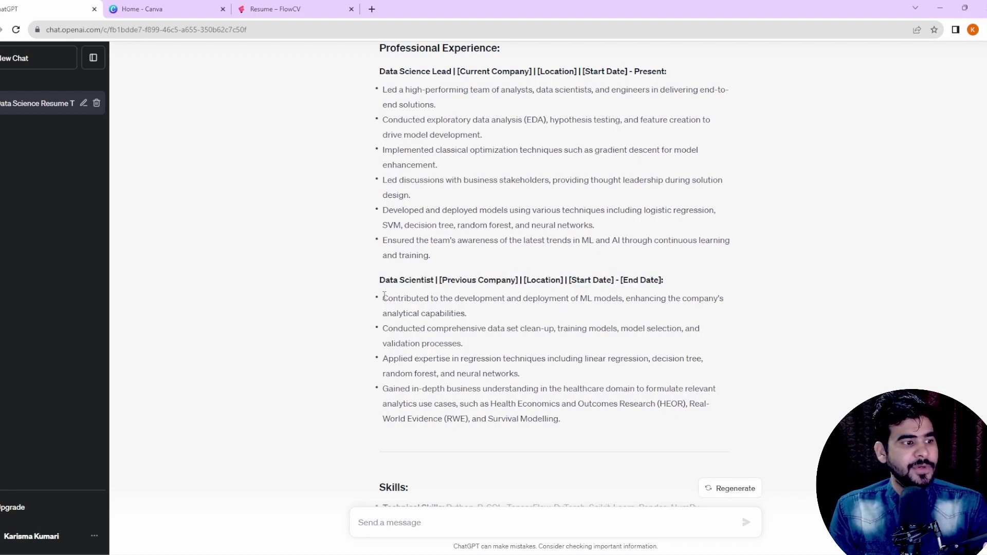
pyautogui.moveTo(385, 297); pyautogui.dragTo(545, 313)
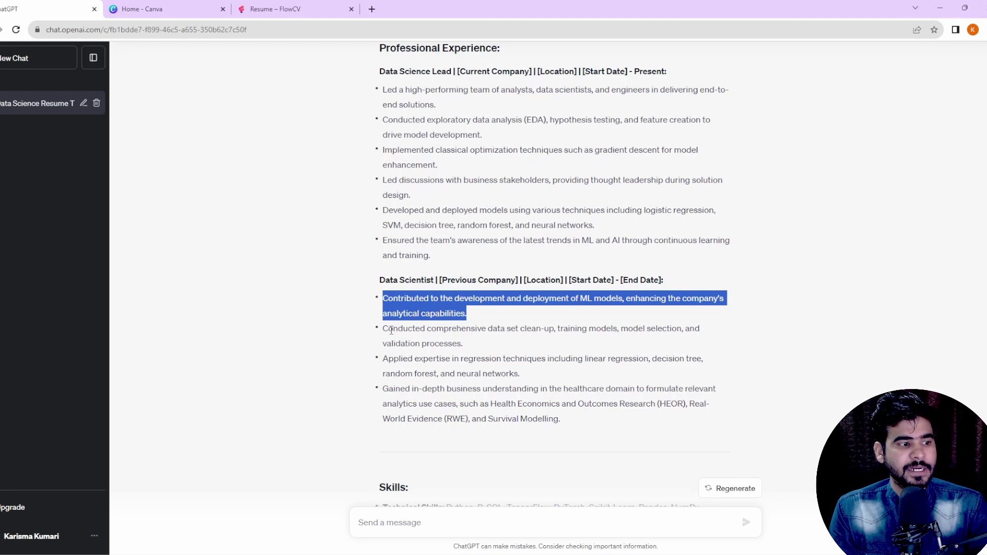
pyautogui.moveTo(391, 329); pyautogui.dragTo(454, 341)
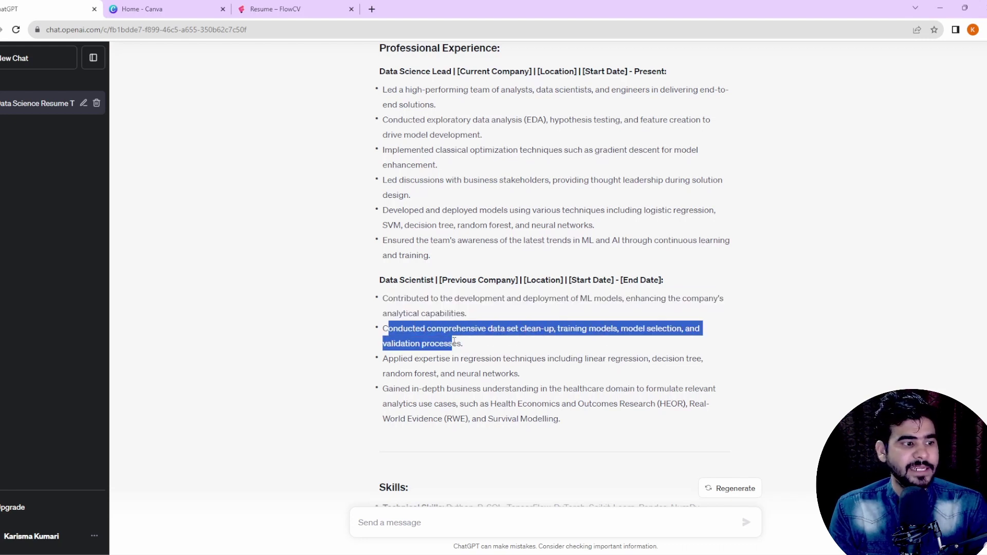
pyautogui.click(454, 341)
pyautogui.scroll(-1, 442, 339)
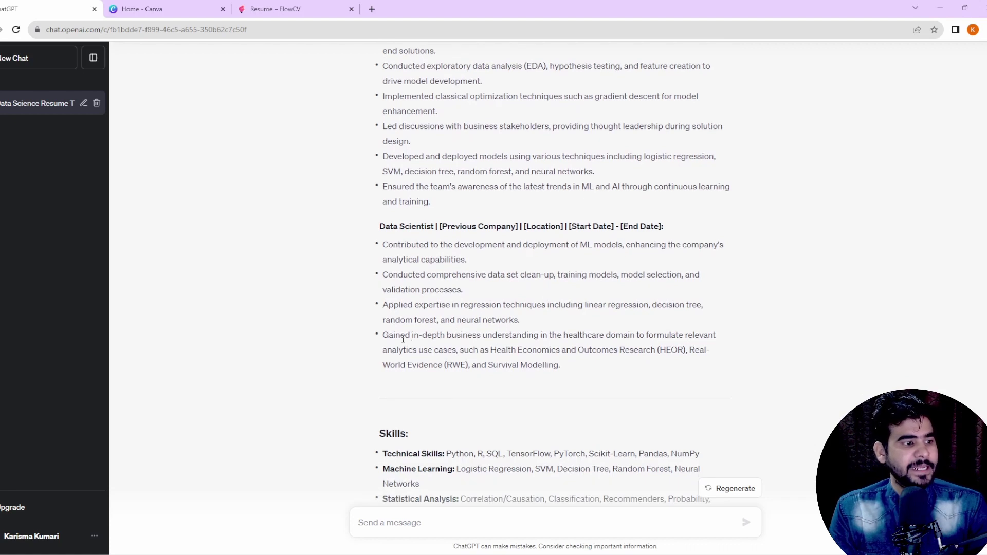
# Step: Copy the word "healthcare" from the last Data Scientist bullet and search the LinkedIn posting for it, examining the job details around it
pyautogui.moveTo(386, 335); pyautogui.dragTo(597, 336)
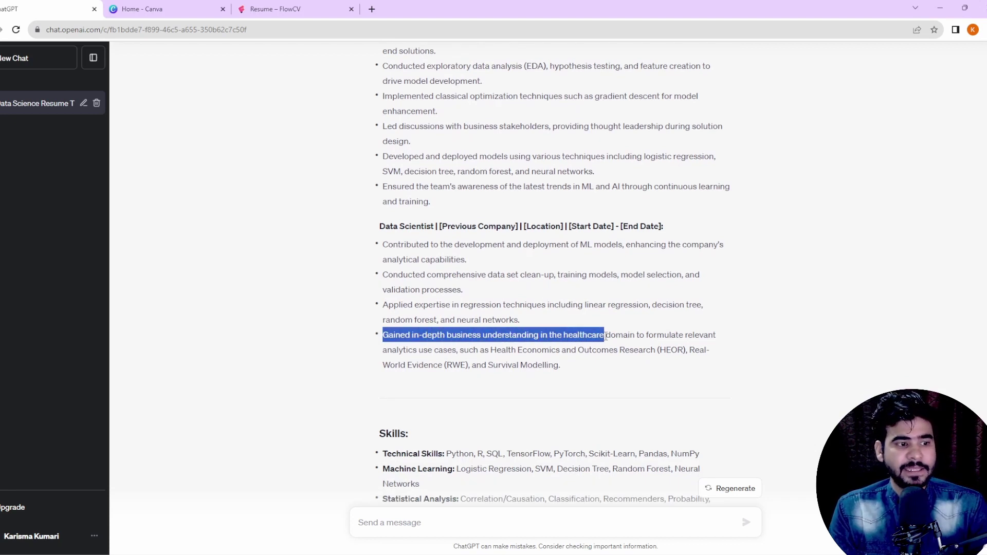
pyautogui.click(594, 335)
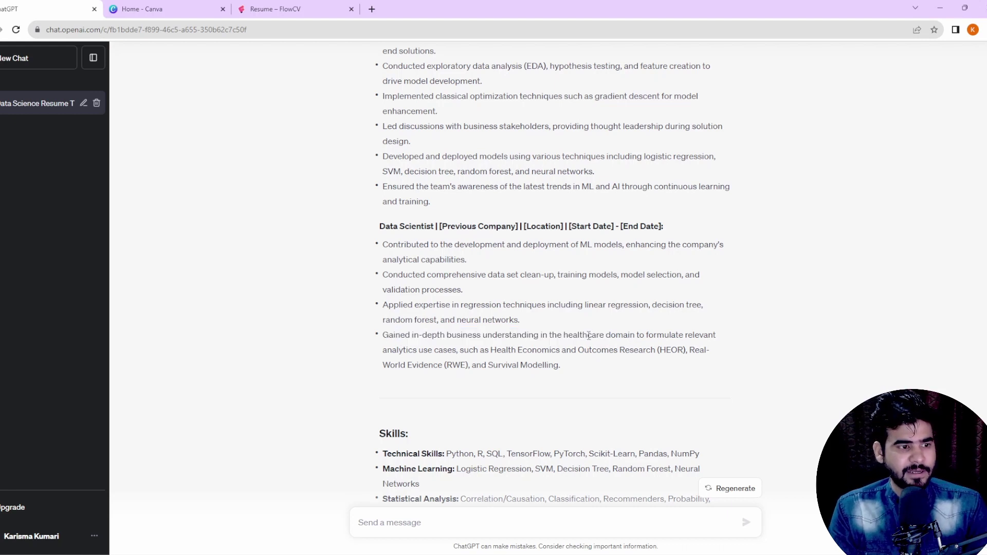
pyautogui.doubleClick(590, 335)
pyautogui.hotkey('ctrl', 'c')
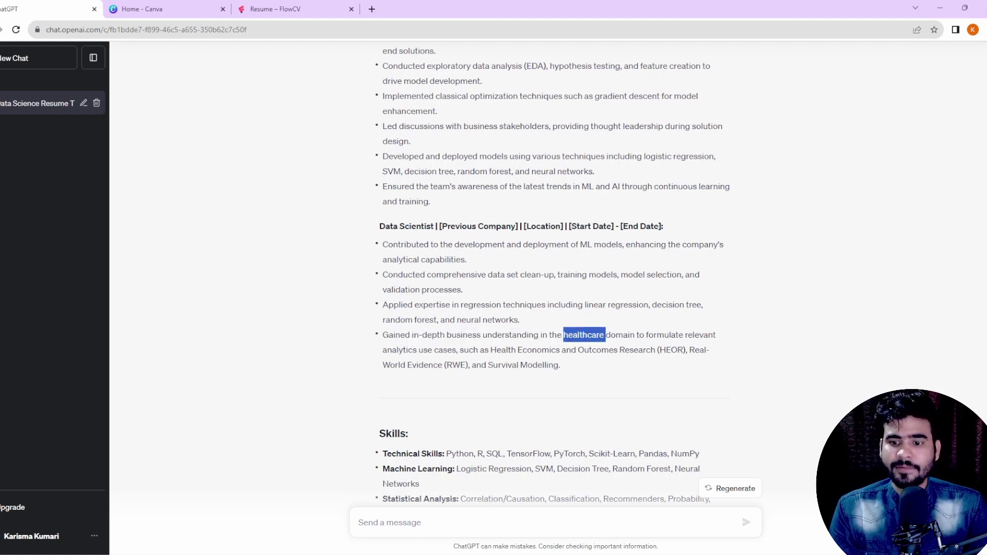
pyautogui.hotkey('alt', 'Tab')
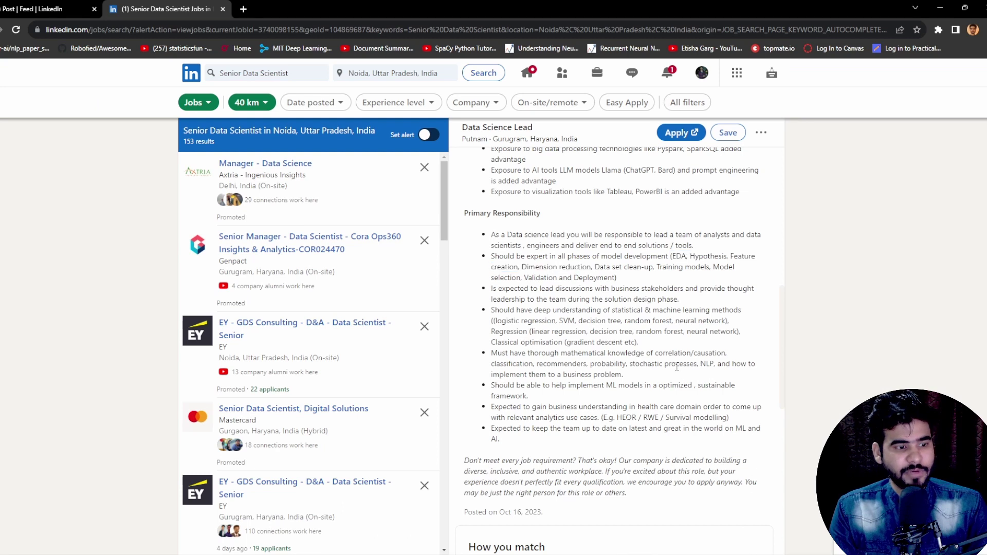
pyautogui.hotkey('ctrl', 'f')
pyautogui.hotkey('ctrl', 'v')
pyautogui.press('Return')
pyautogui.scroll(15, 651, 317)
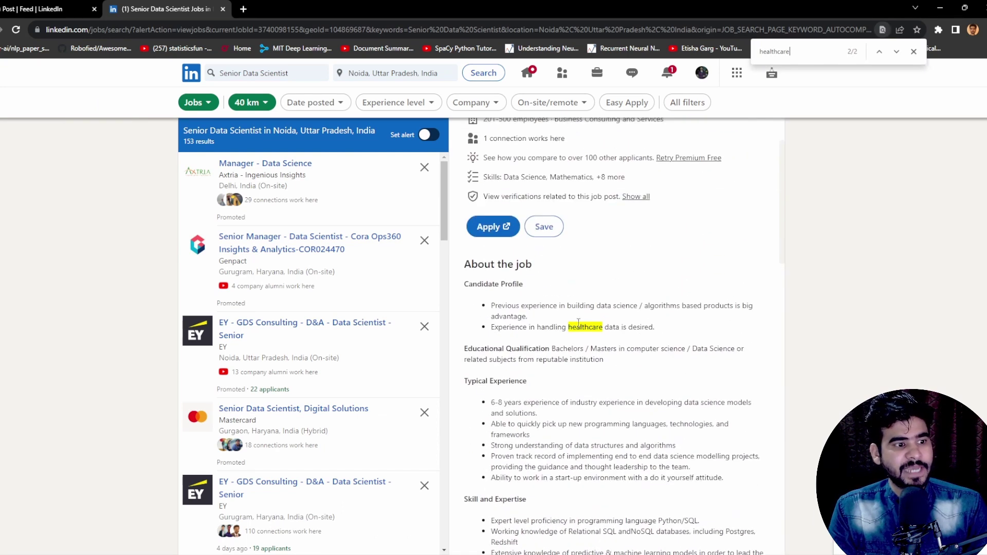
pyautogui.scroll(-10, 724, 306)
pyautogui.scroll(6, 518, 360)
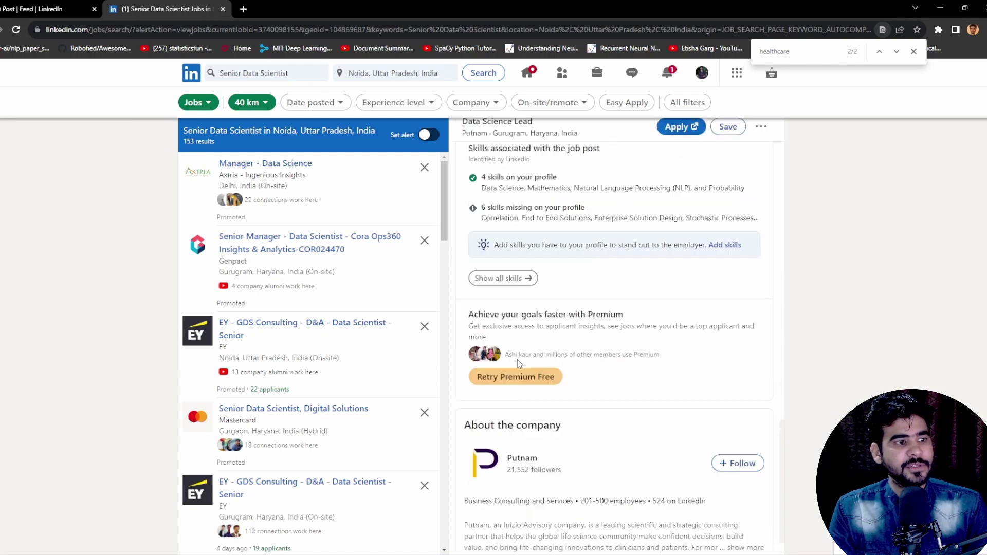
pyautogui.scroll(10, 611, 336)
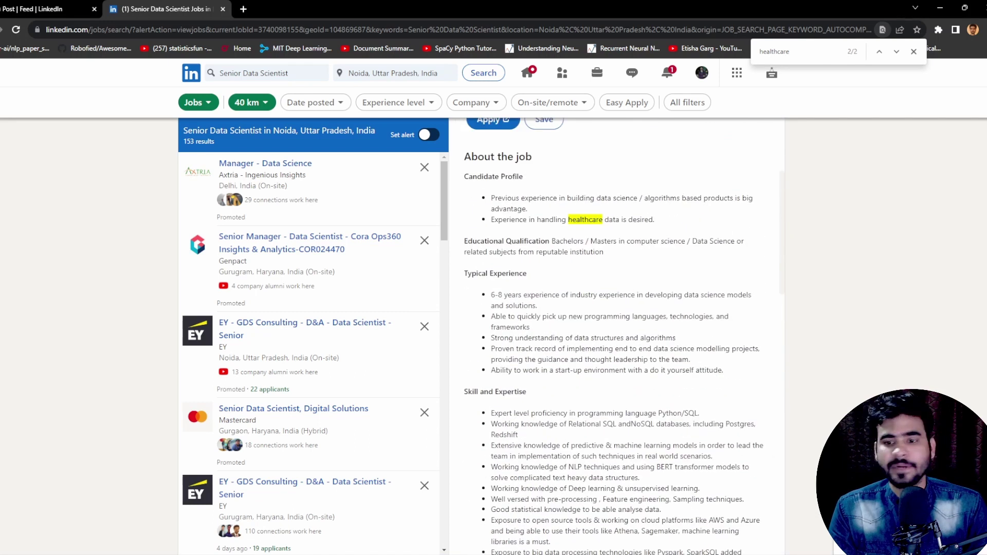
# Step: Return to ChatGPT and reread the healthcare bullet's HEOR, RWE and Survival Modelling use cases, plus the full set of Data Scientist bullets
pyautogui.hotkey('alt', 'Tab')
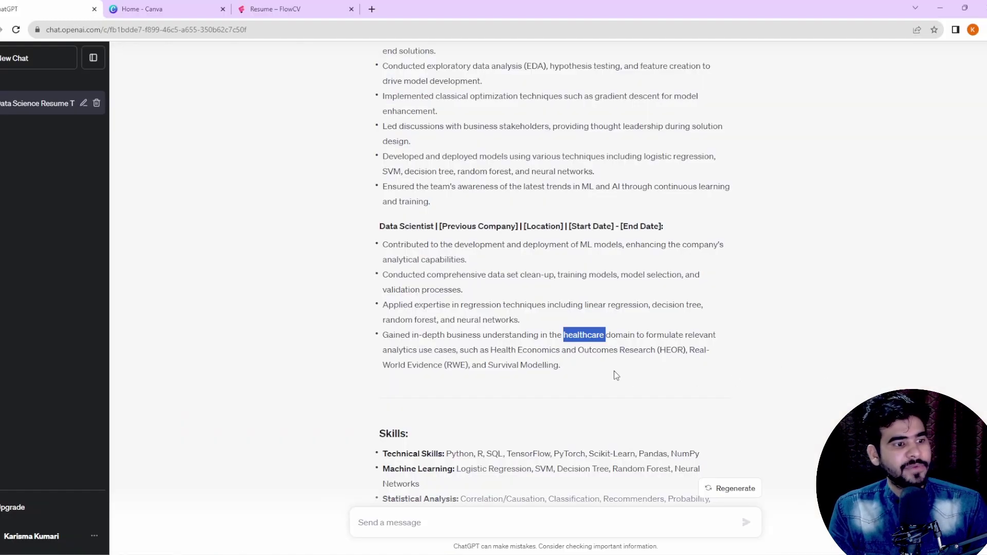
pyautogui.click(615, 336)
pyautogui.moveTo(653, 335)
pyautogui.mouseDown()
pyautogui.moveTo(719, 336)
pyautogui.moveTo(446, 350)
pyautogui.moveTo(586, 350)
pyautogui.mouseUp()
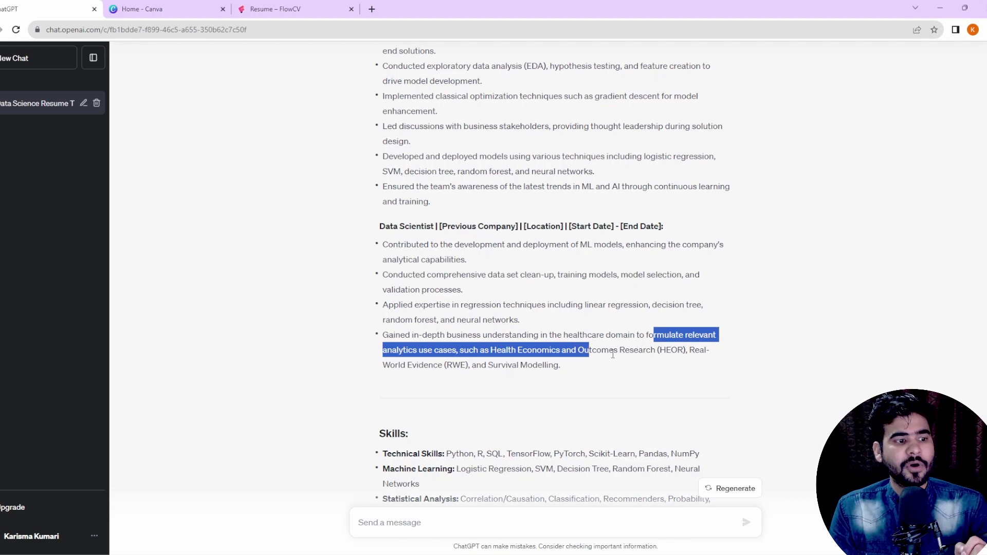
pyautogui.click(669, 354)
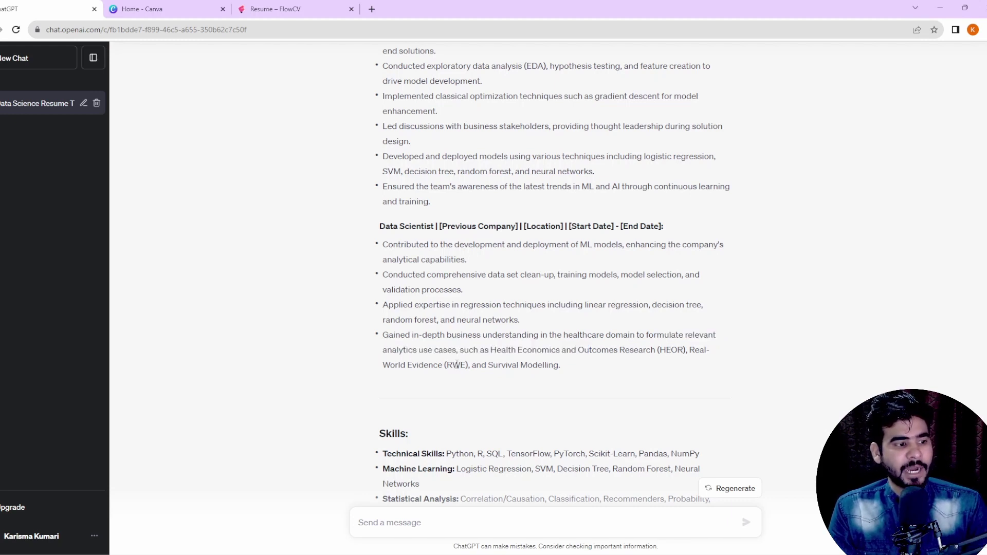
pyautogui.moveTo(492, 365); pyautogui.dragTo(563, 369)
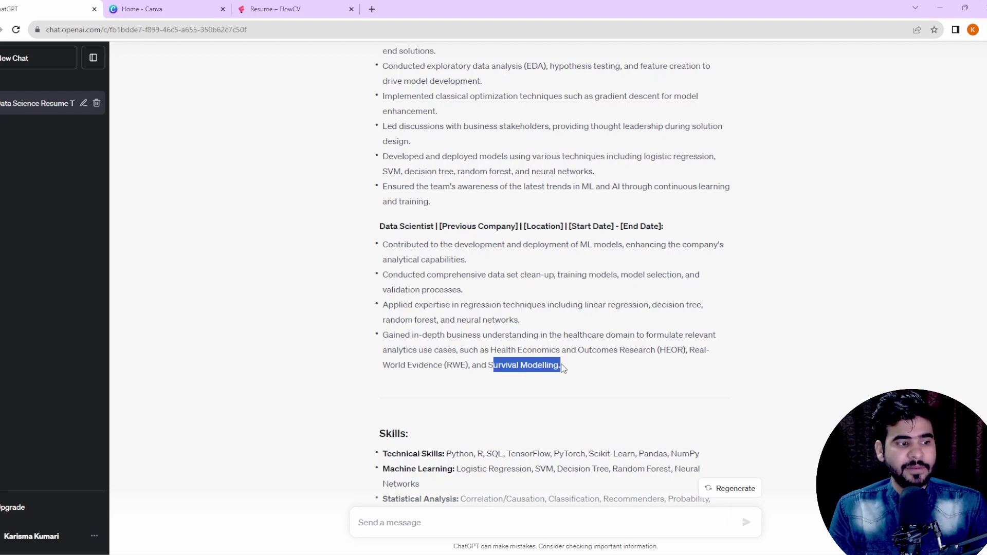
pyautogui.moveTo(384, 336); pyautogui.dragTo(587, 370)
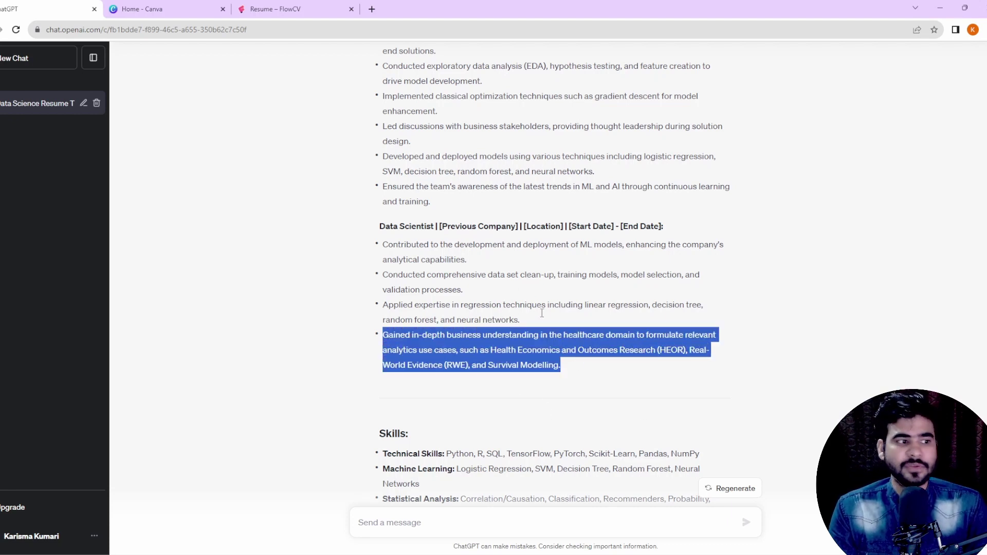
pyautogui.click(386, 246)
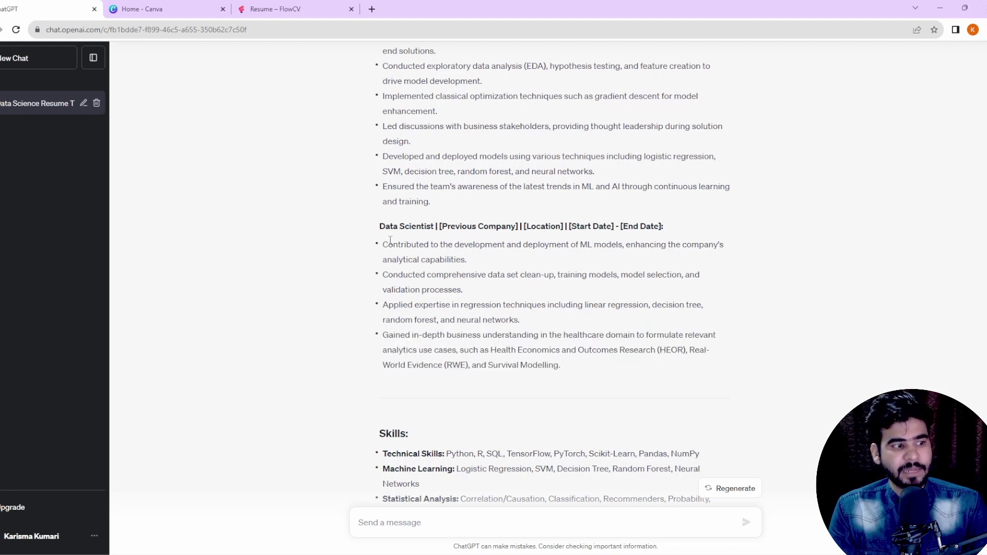
pyautogui.moveTo(390, 240); pyautogui.dragTo(577, 368)
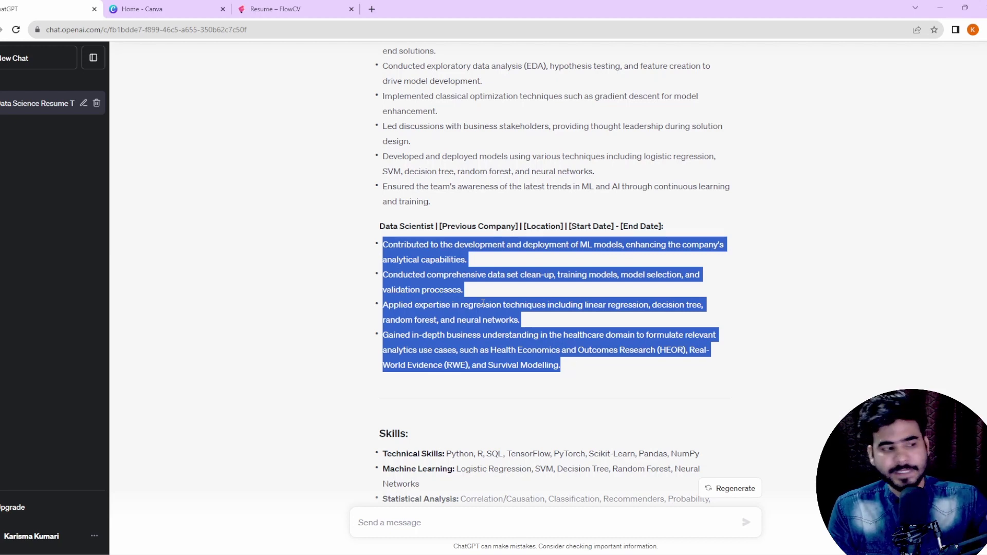
# Step: Examine the resume's Skills section line by line, from Technical Skills and Machine Learning to Optimization Techniques, Business Understanding and Leadership
pyautogui.scroll(-3, 514, 292)
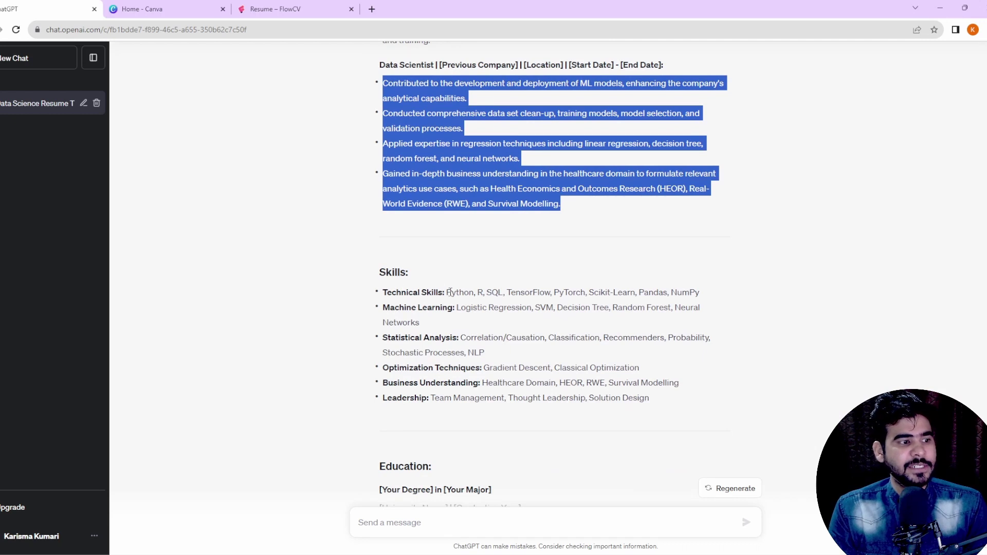
pyautogui.moveTo(451, 292); pyautogui.dragTo(698, 291)
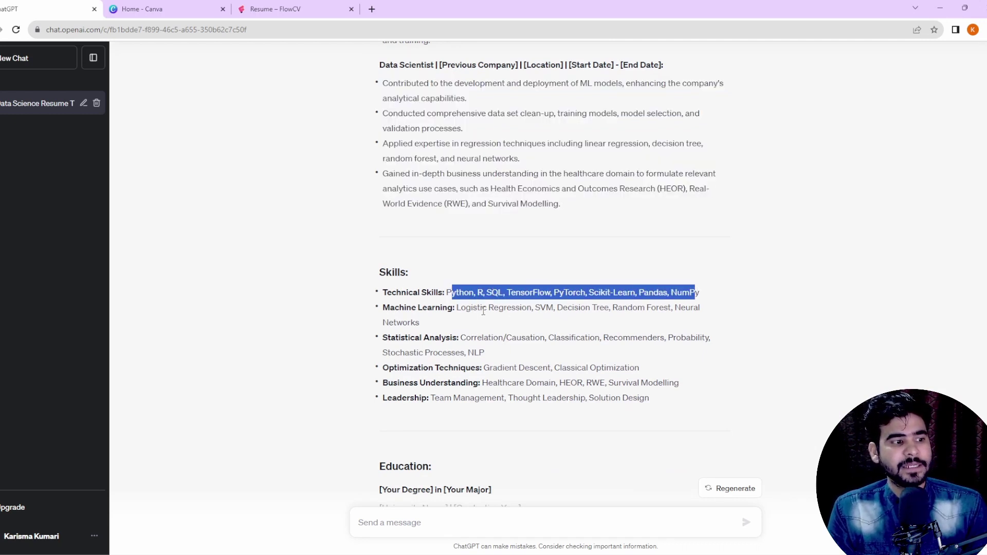
pyautogui.moveTo(453, 308); pyautogui.dragTo(583, 368)
pyautogui.doubleClick(476, 353)
pyautogui.moveTo(501, 383); pyautogui.dragTo(603, 382)
pyautogui.click(434, 400)
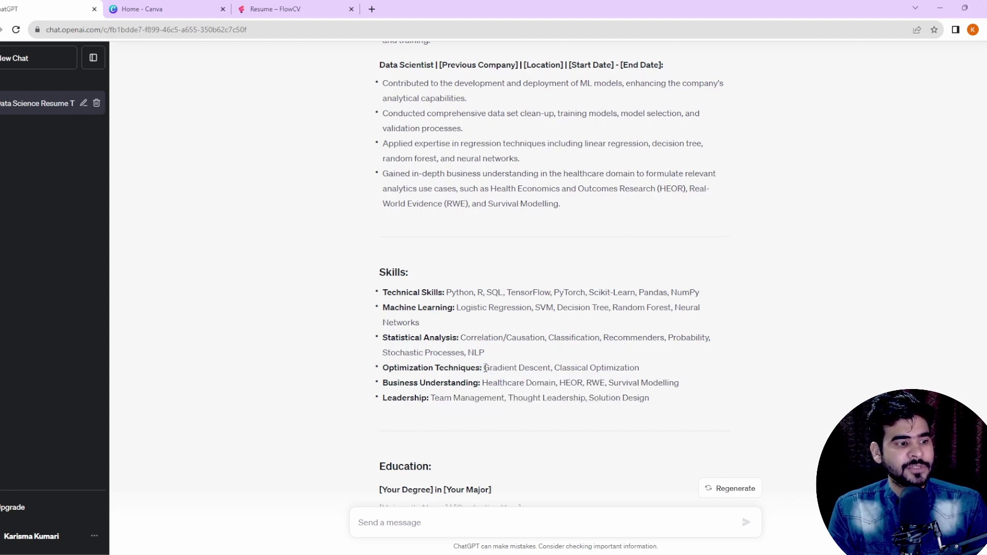
pyautogui.moveTo(486, 368); pyautogui.dragTo(551, 368)
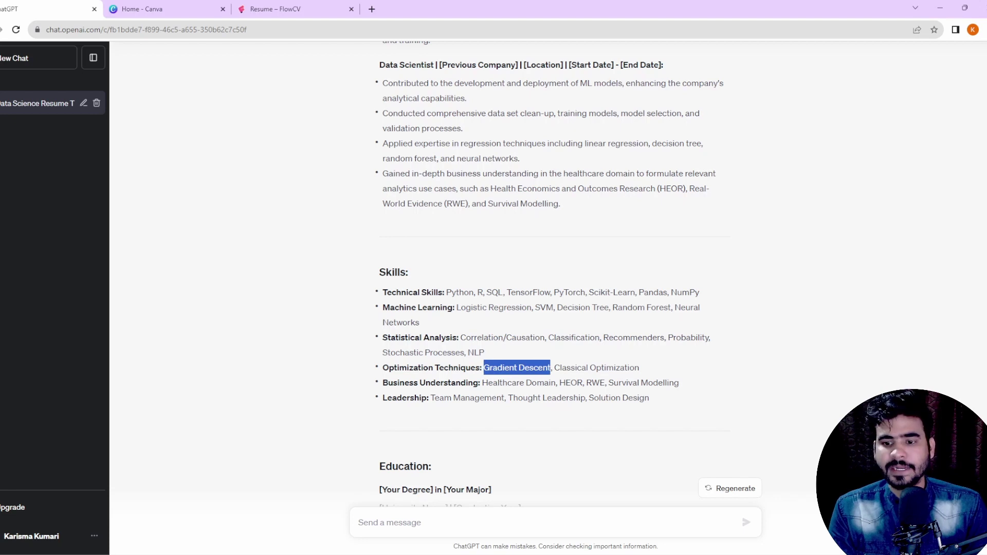
# Step: Copy the word "Gradient" from the Optimization Techniques skill line and search the LinkedIn job posting for it
pyautogui.hotkey('alt', 'Tab')
pyautogui.scroll(-1, 552, 308)
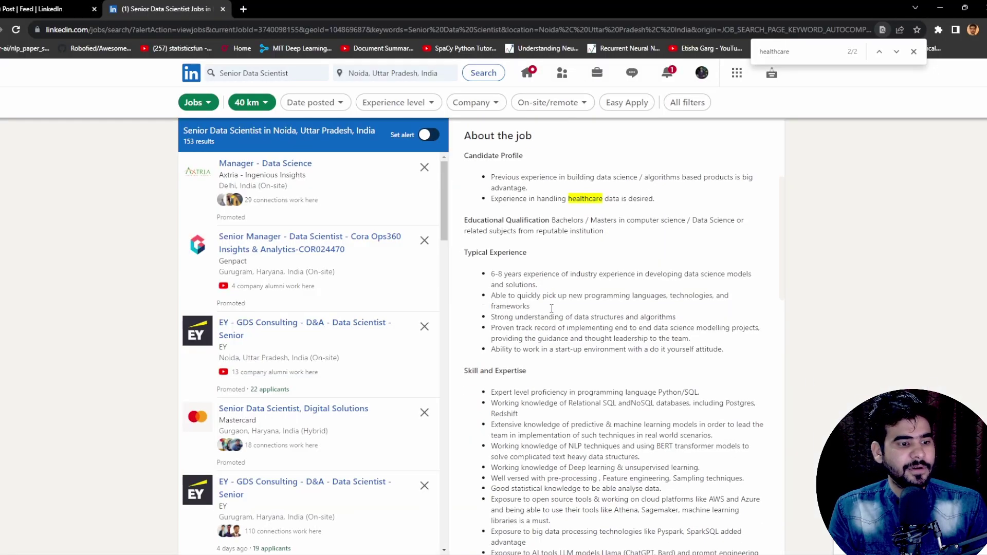
pyautogui.scroll(-3, 552, 308)
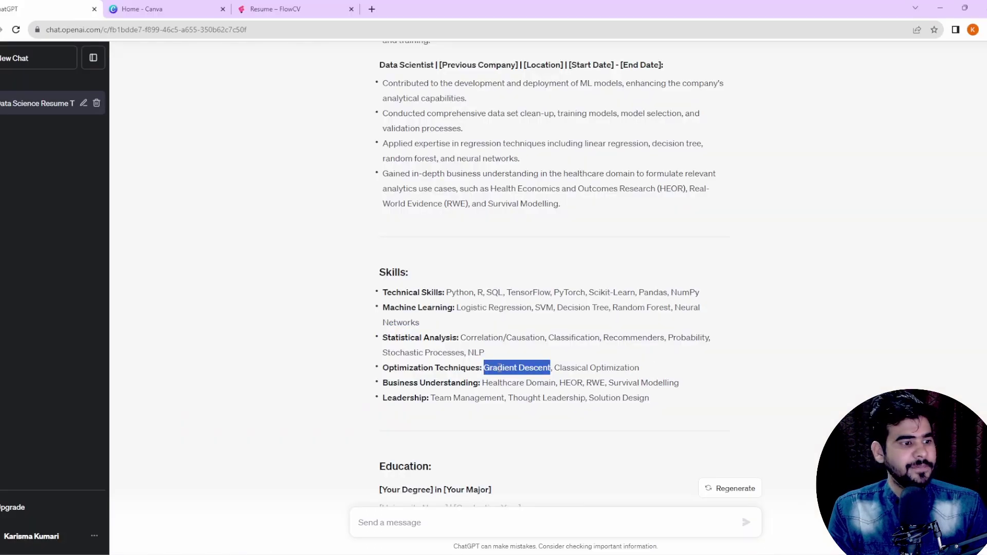
pyautogui.doubleClick(501, 368)
pyautogui.hotkey('ctrl', 'c')
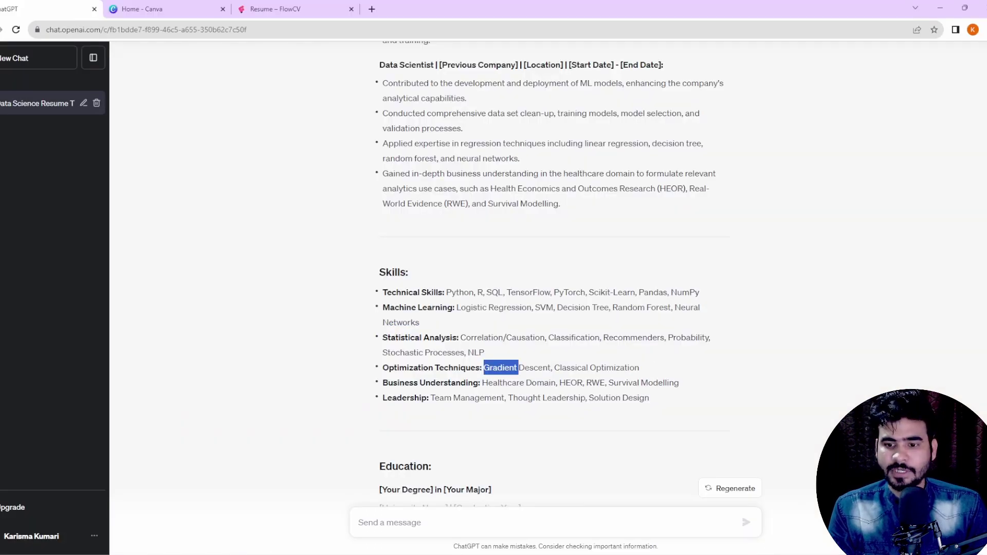
pyautogui.hotkey('alt', 'Tab')
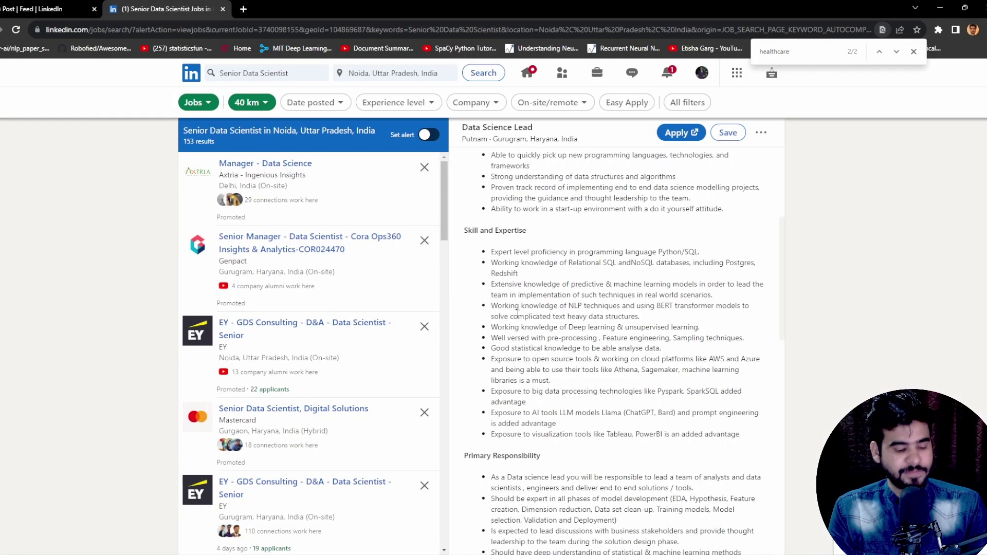
pyautogui.hotkey('ctrl', 'f')
pyautogui.hotkey('ctrl', 'v')
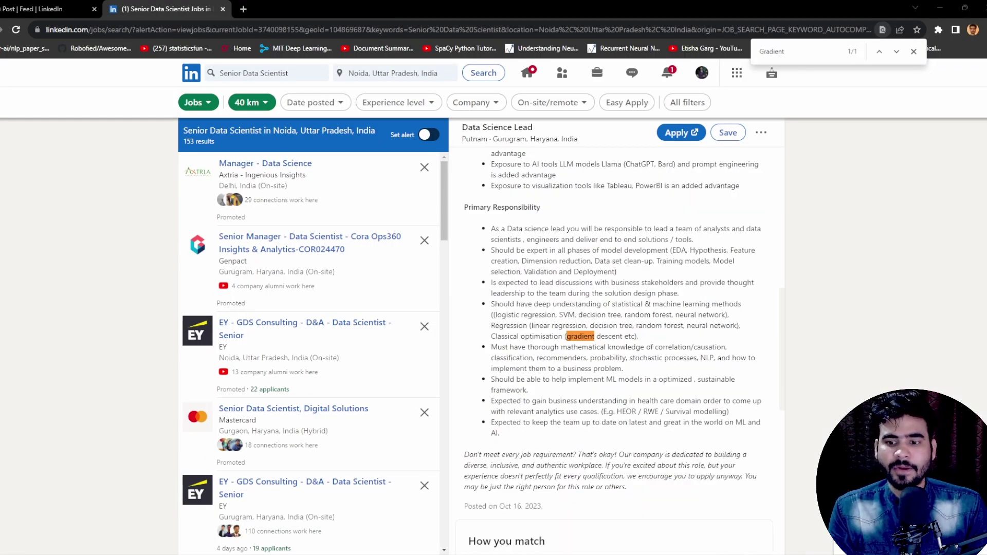
# Step: Copy "HEOR" from the ChatGPT resume's Business Understanding line and search the LinkedIn posting for it
pyautogui.hotkey('alt', 'Tab')
pyautogui.doubleClick(571, 383)
pyautogui.hotkey('ctrl', 'c')
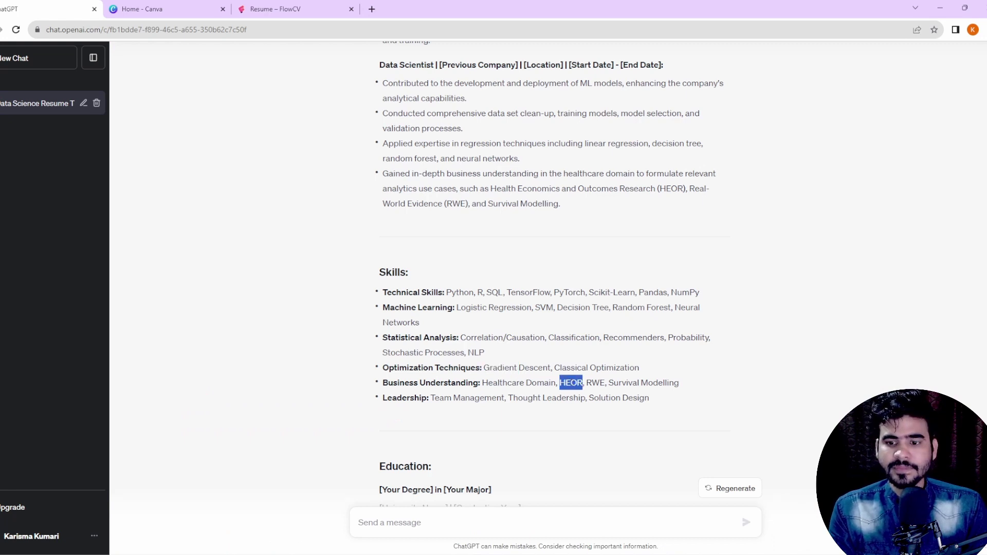
pyautogui.hotkey('alt', 'Tab')
pyautogui.hotkey('ctrl', 'f')
pyautogui.hotkey('ctrl', 'v')
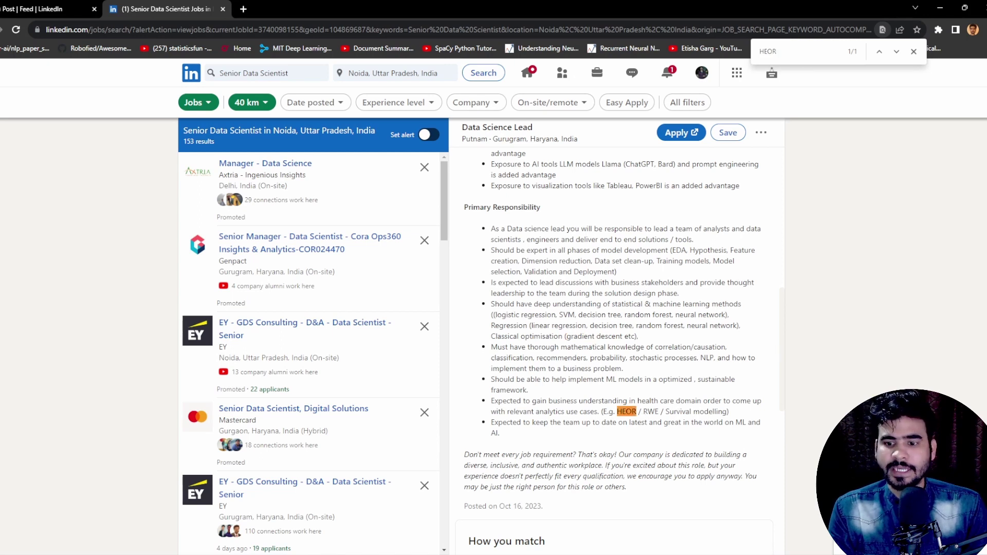
# Step: Return to ChatGPT and review the HEOR, RWE and Survival Modelling wording in the last Data Scientist bullet, plus the Skills section
pyautogui.hotkey('alt', 'Tab')
pyautogui.scroll(1, 497, 236)
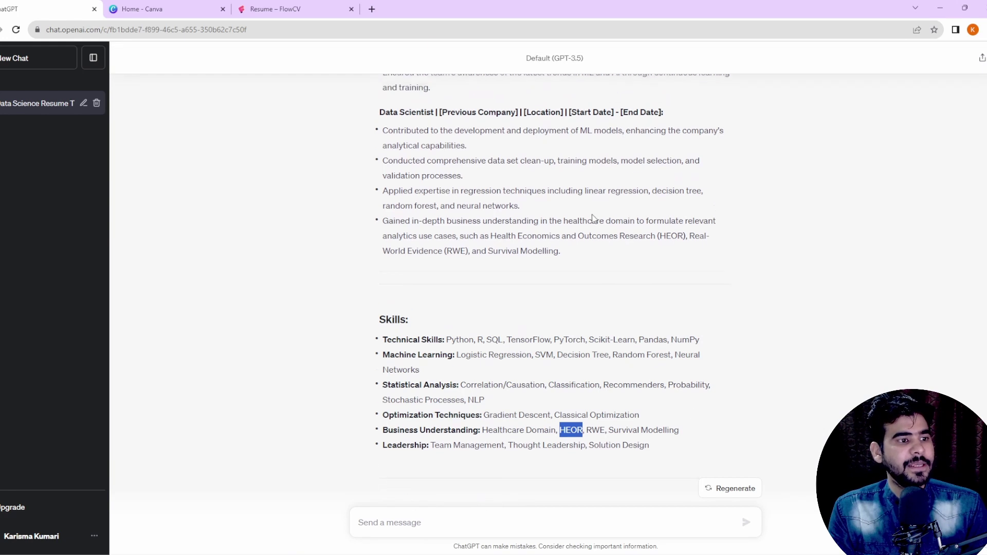
pyautogui.moveTo(663, 246); pyautogui.dragTo(574, 267)
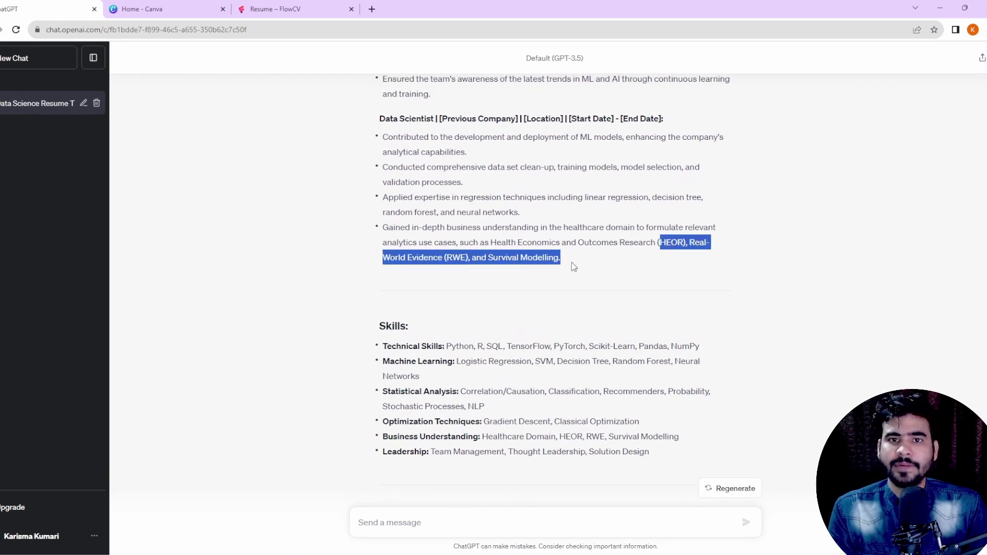
pyautogui.scroll(-2, 578, 258)
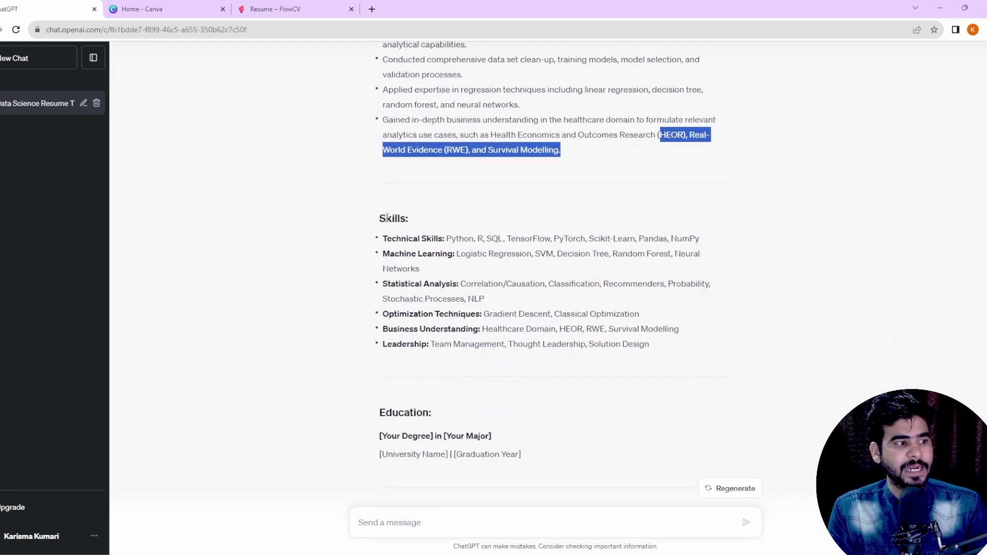
pyautogui.moveTo(387, 218); pyautogui.dragTo(640, 329)
pyautogui.scroll(-2, 434, 297)
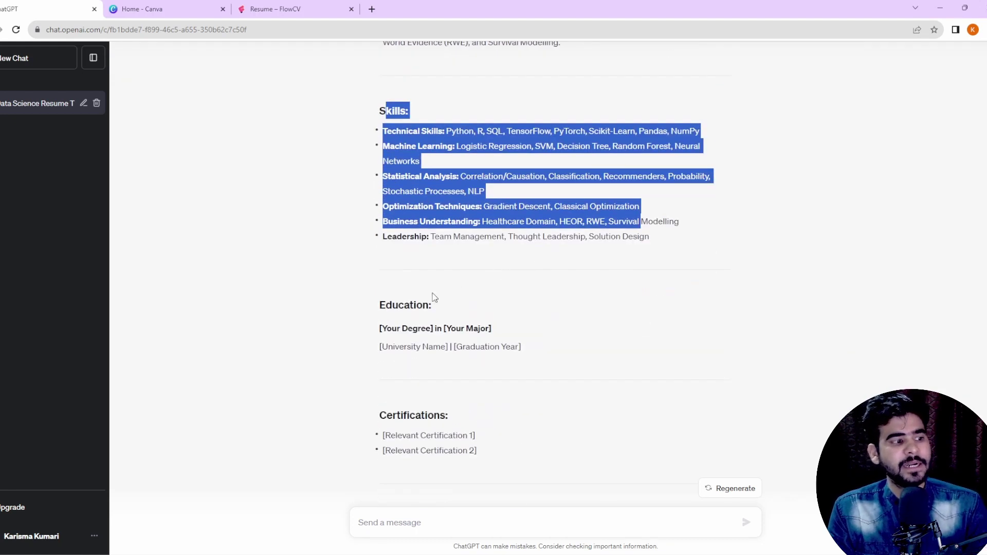
# Step: Examine the resume's Education, Certifications, Professional Memberships and References sections, and go back to the Professional Summary
pyautogui.moveTo(384, 305); pyautogui.dragTo(492, 291)
pyautogui.scroll(-3, 488, 311)
pyautogui.scroll(-2, 563, 294)
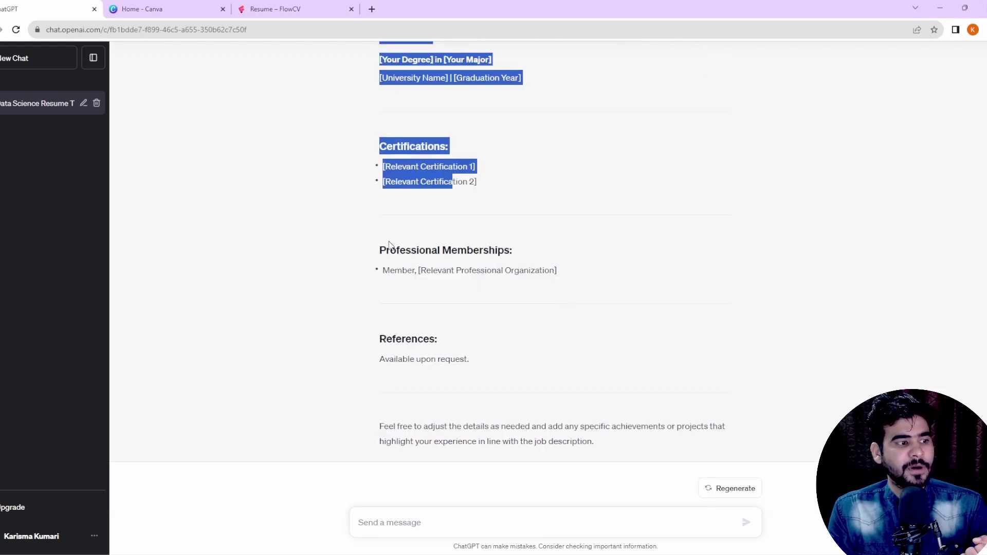
pyautogui.click(487, 260)
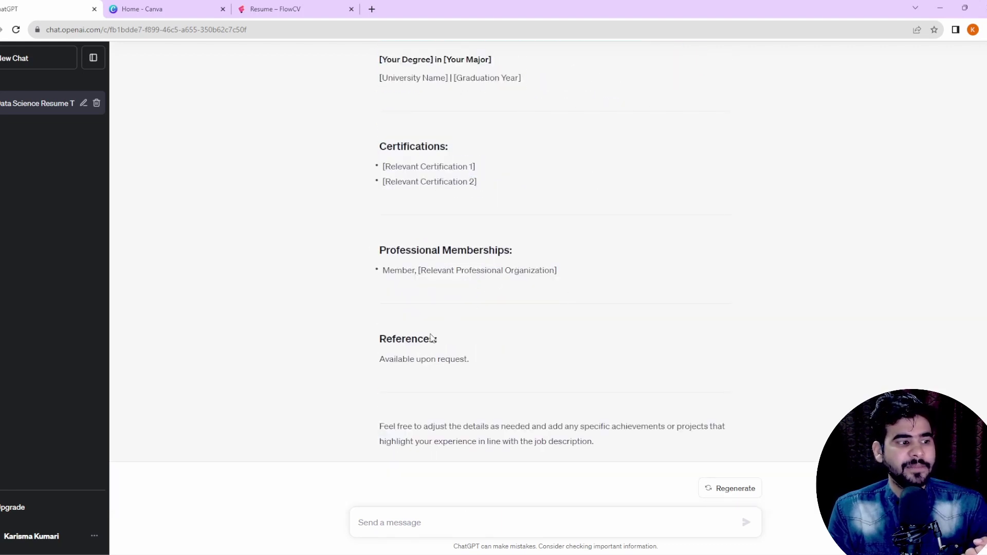
pyautogui.moveTo(385, 339); pyautogui.dragTo(481, 349)
pyautogui.scroll(7, 542, 302)
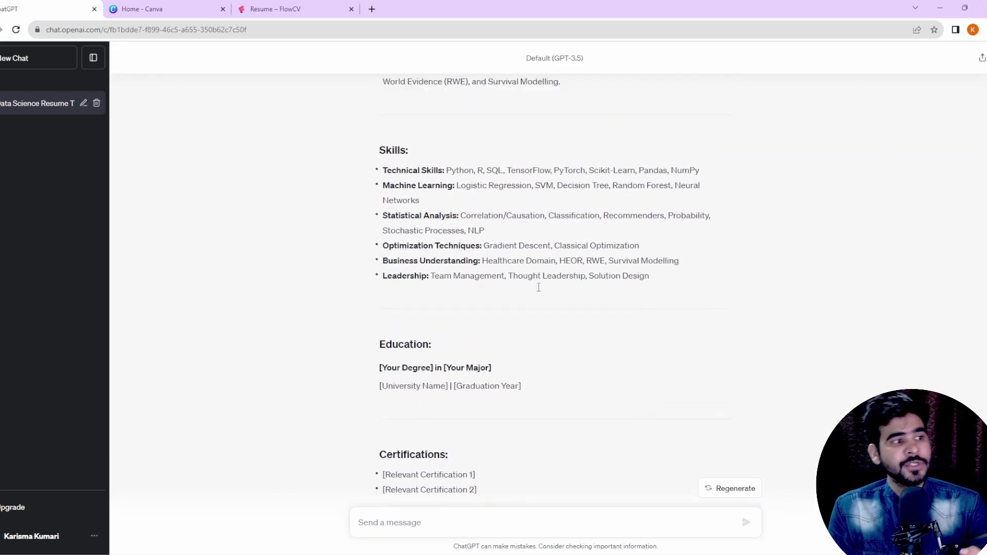
pyautogui.scroll(10, 537, 286)
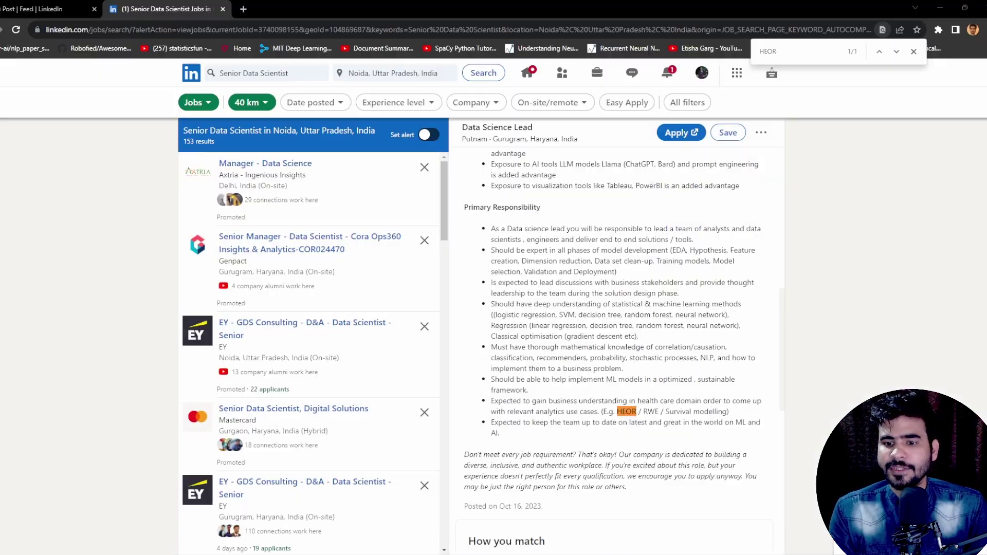
# Step: Switch to LinkedIn, open Mastercard's "Senior Data Scientist, Digital Solutions" posting and read its Overview, Role and All About You sections
pyautogui.hotkey('alt', 'Tab')
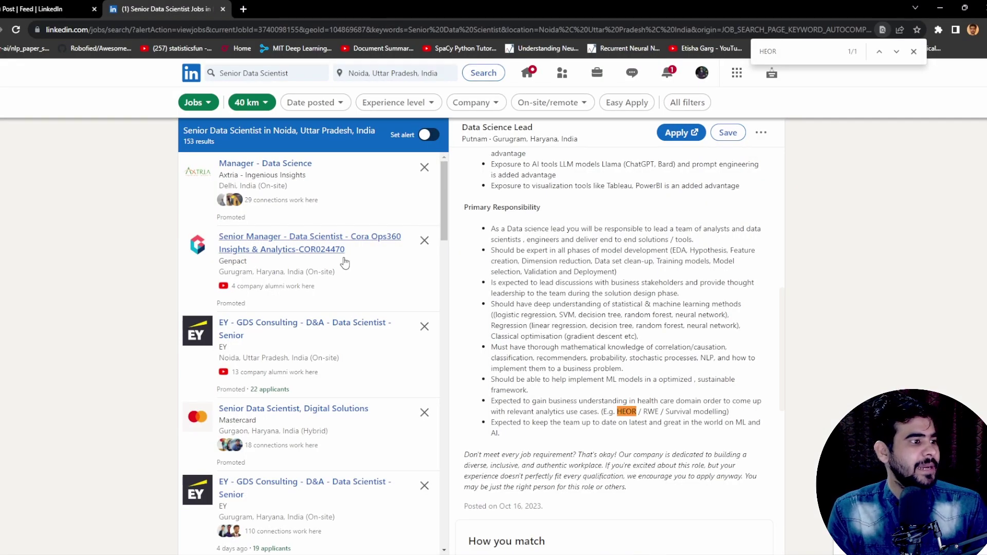
pyautogui.scroll(-3, 345, 263)
pyautogui.click(311, 250)
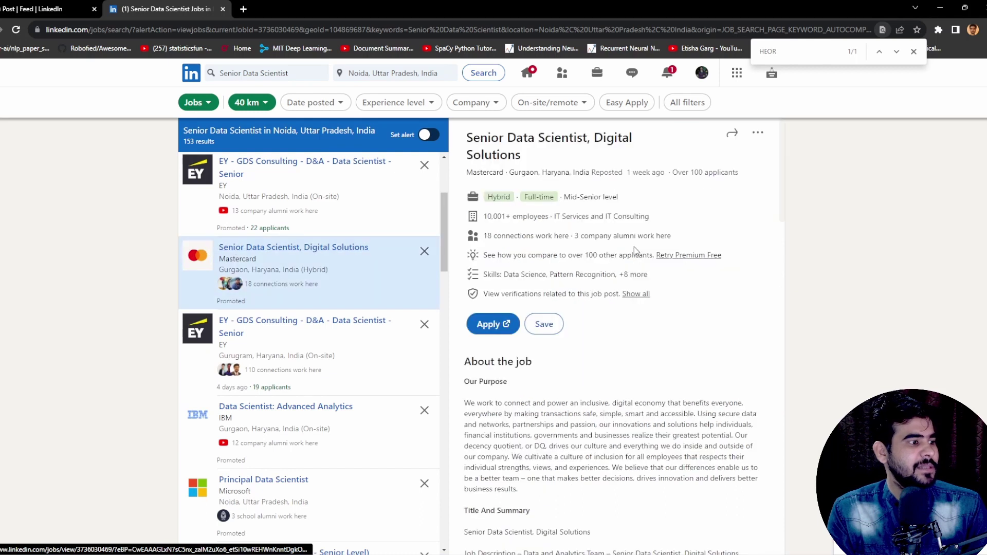
pyautogui.scroll(-6, 636, 251)
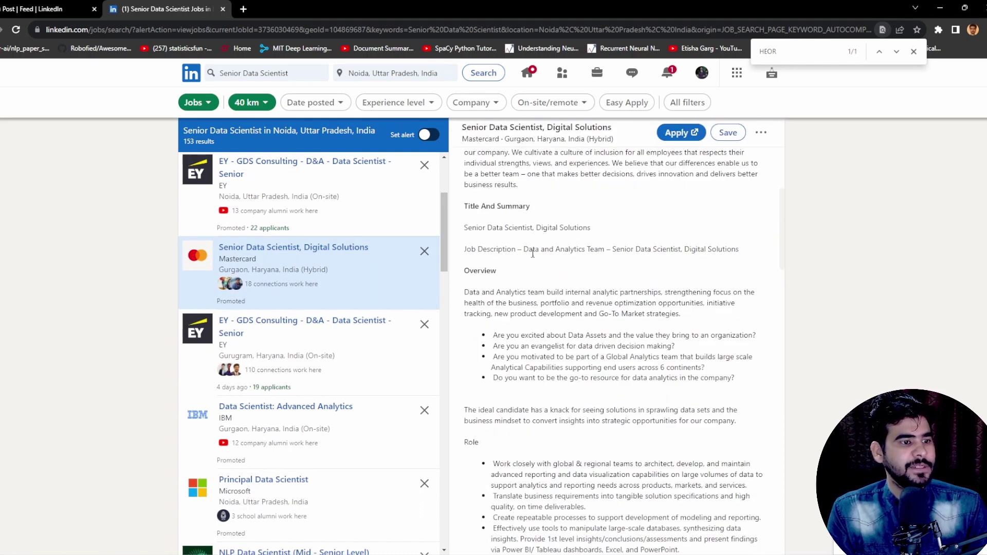
pyautogui.scroll(-5, 564, 267)
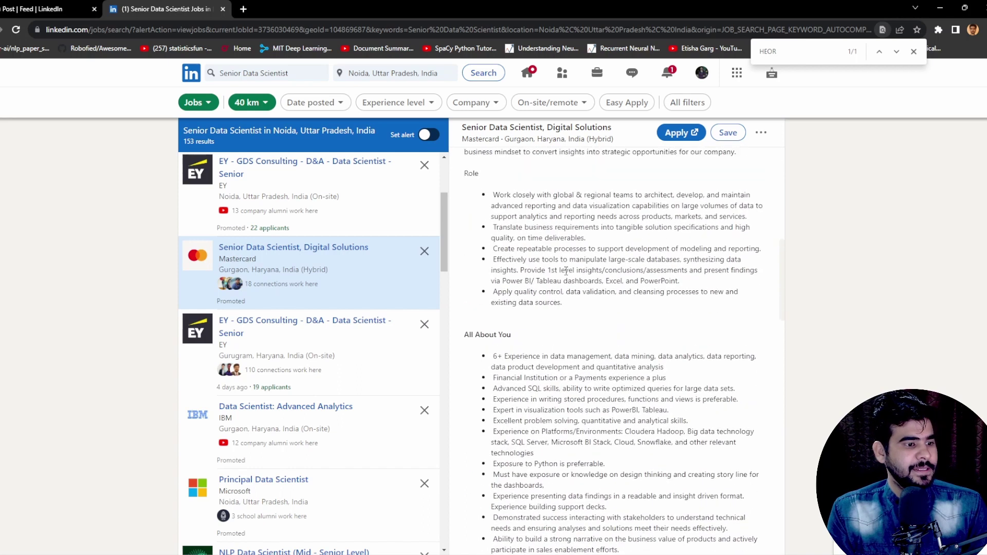
pyautogui.scroll(-2, 566, 271)
pyautogui.scroll(6, 566, 268)
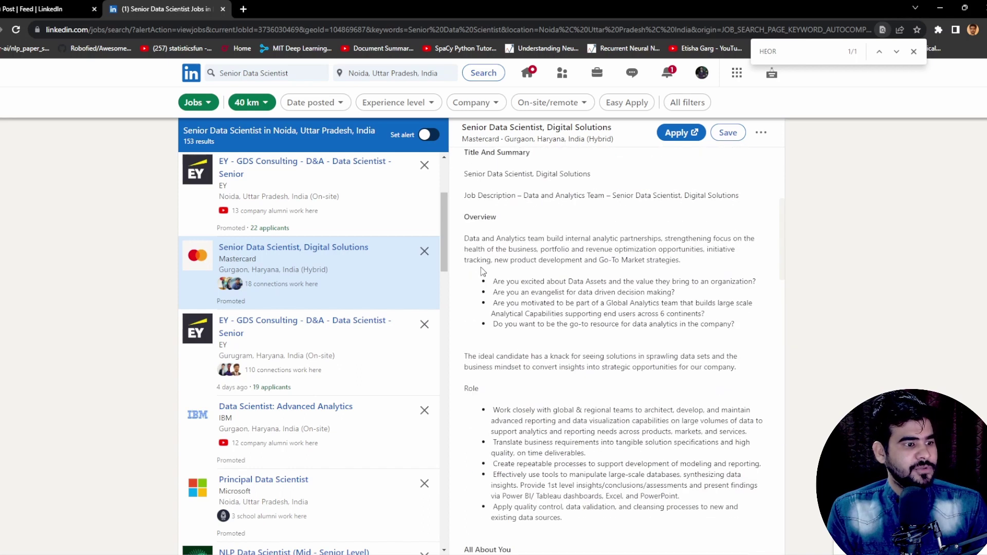
pyautogui.moveTo(486, 281); pyautogui.dragTo(540, 356)
pyautogui.click(612, 288)
pyautogui.scroll(-5, 613, 286)
pyautogui.scroll(-1, 603, 280)
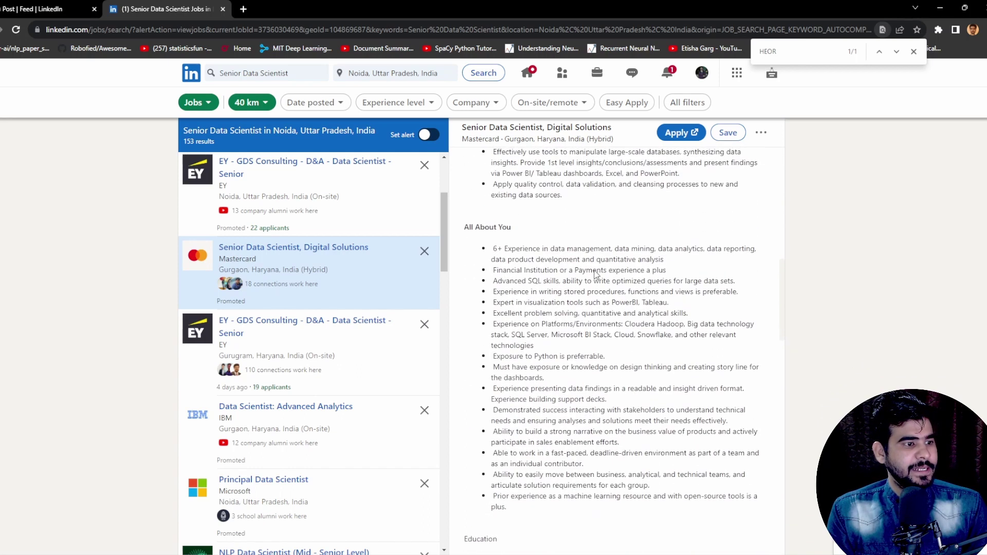
# Step: Copy the All About You requirements from the Mastercard posting and submit them in the ChatGPT resume conversation
pyautogui.moveTo(489, 251); pyautogui.dragTo(612, 509)
pyautogui.scroll(-4, 648, 359)
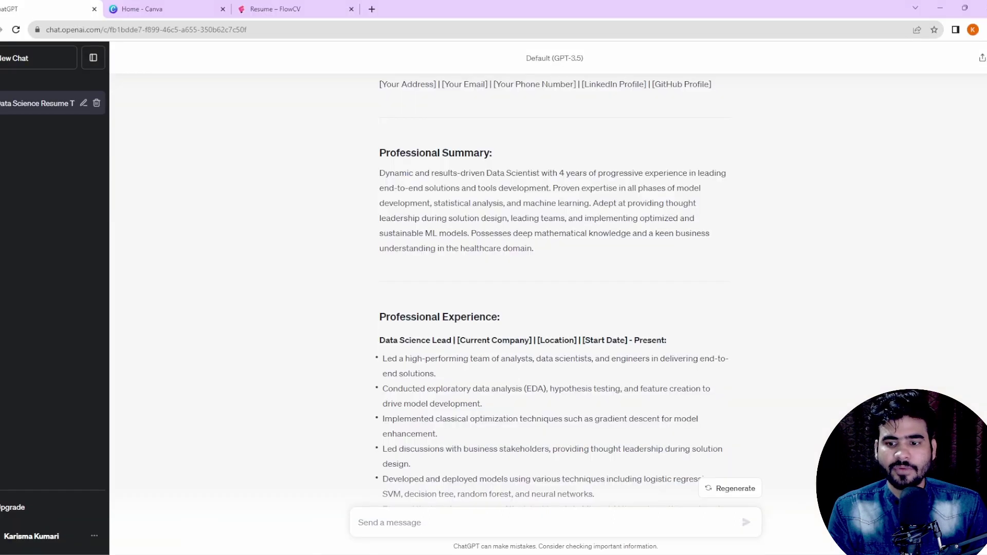
pyautogui.scroll(-10, 655, 434)
pyautogui.moveTo(387, 339); pyautogui.dragTo(464, 359)
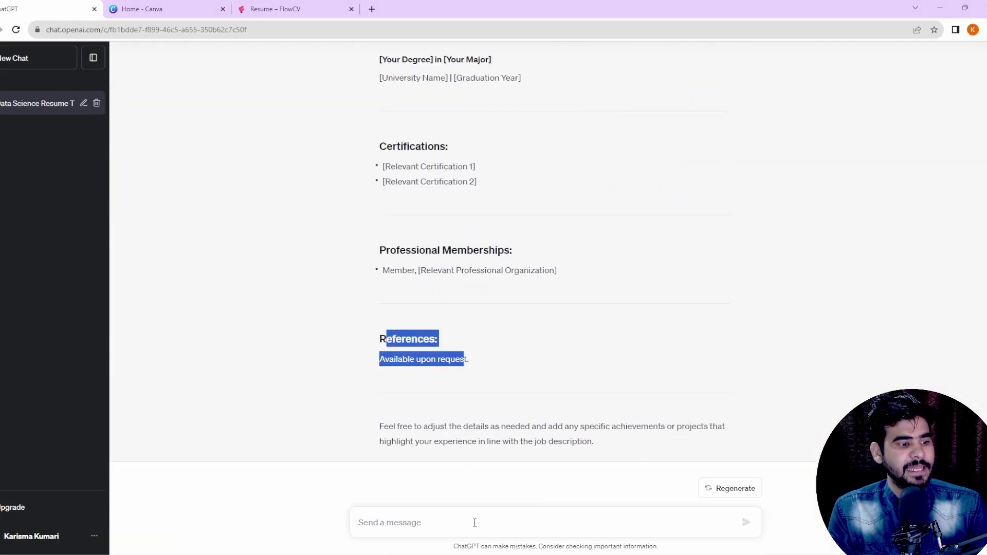
pyautogui.click(474, 523)
pyautogui.hotkey('ctrl', 'v')
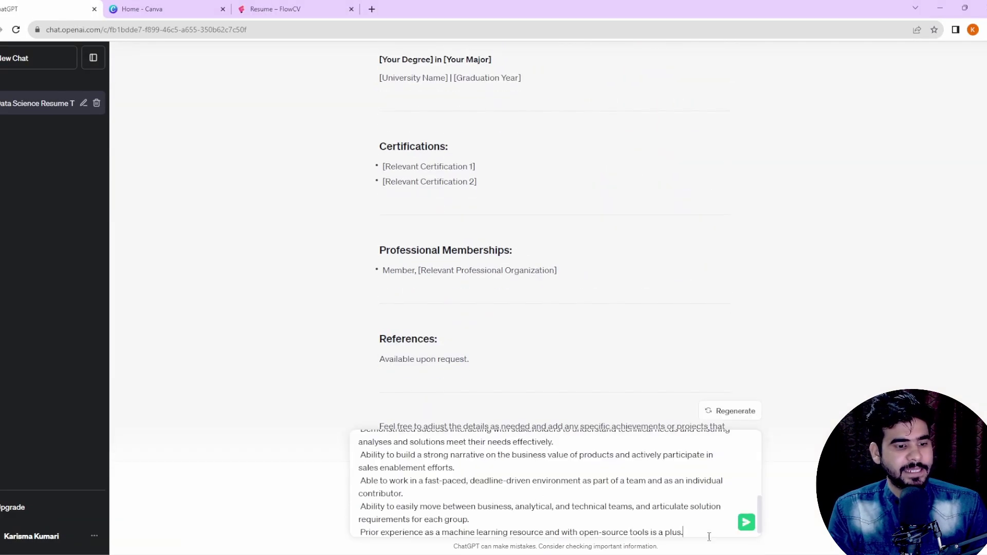
pyautogui.click(746, 523)
pyautogui.scroll(-5, 602, 354)
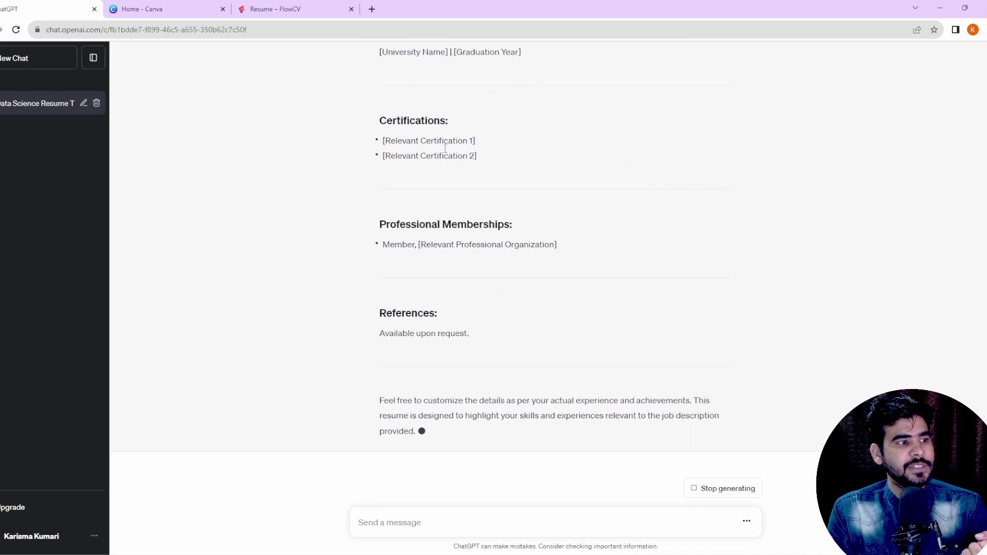
# Step: Review the new resume from its Skills up to the Professional Summary's opening words, and check them against the Mastercard posting's requirements
pyautogui.scroll(9, 522, 250)
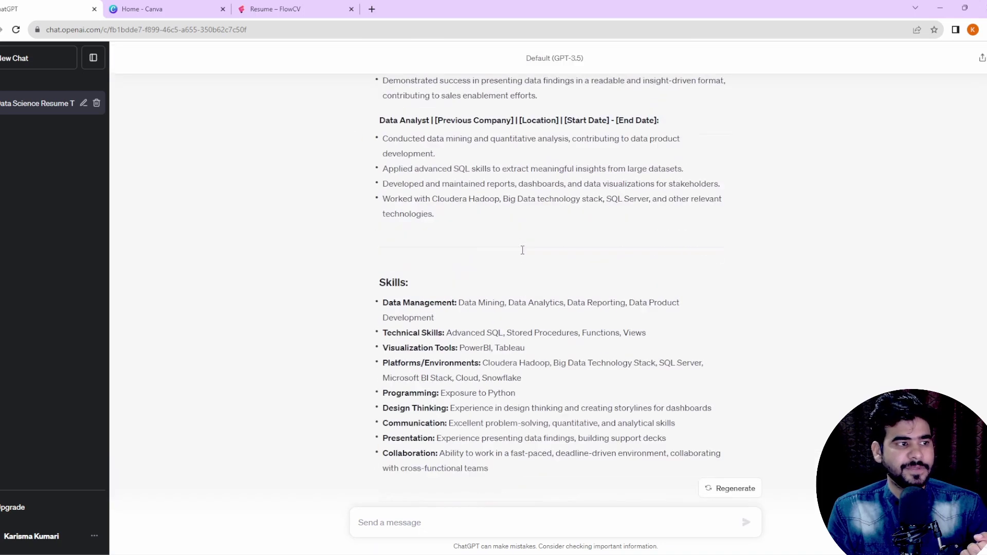
pyautogui.scroll(10, 522, 250)
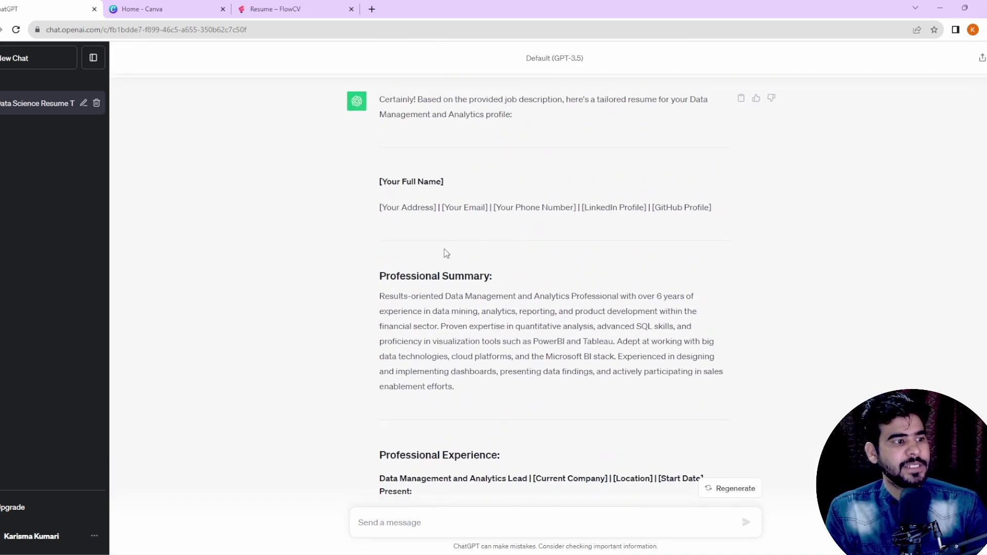
pyautogui.moveTo(380, 297); pyautogui.dragTo(589, 297)
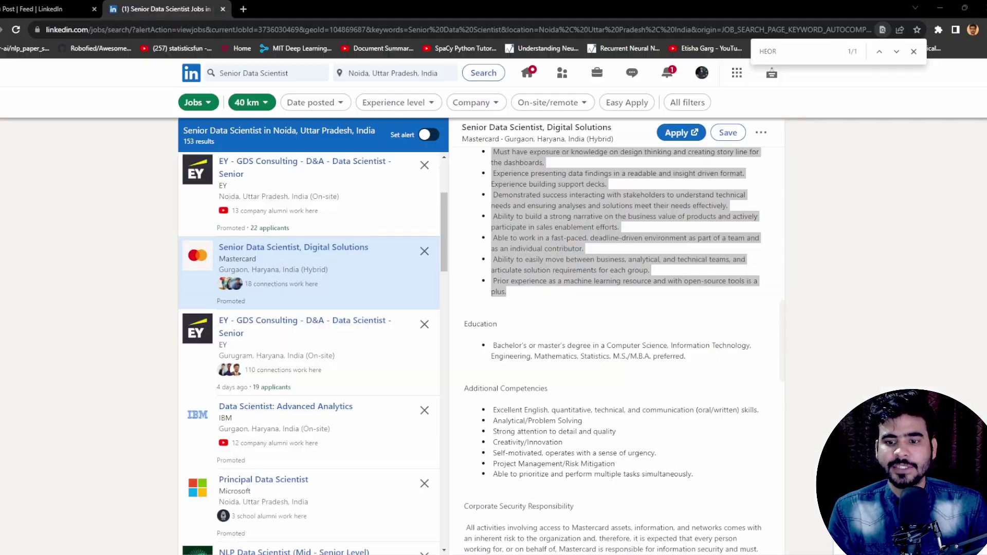
pyautogui.scroll(4, 635, 312)
pyautogui.scroll(-3, 636, 313)
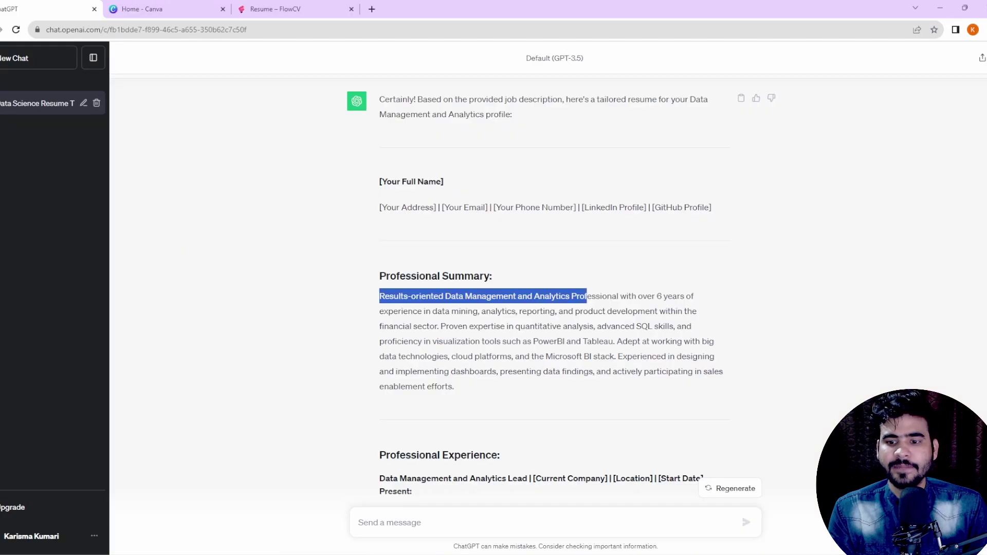
# Step: Read the ChatGPT resume's Professional Summary on years of experience, financial sector, quantitative analysis, SQL, visualization tools and dashboards
pyautogui.click(508, 316)
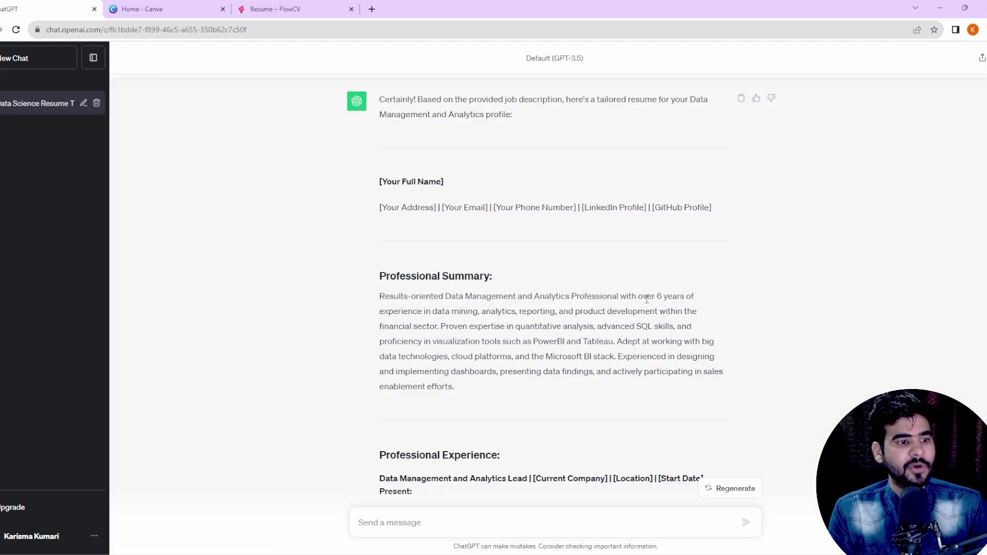
pyautogui.moveTo(647, 298); pyautogui.dragTo(449, 325)
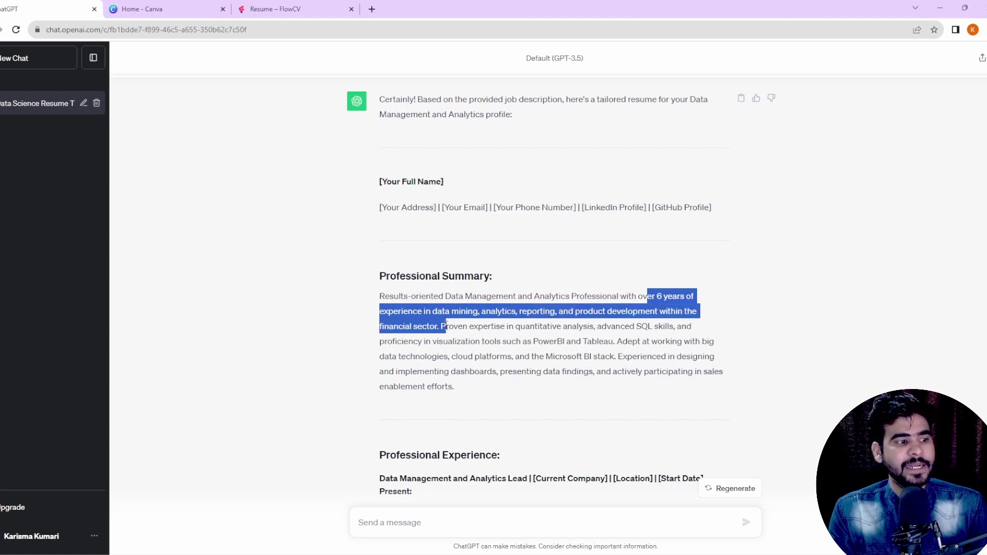
pyautogui.scroll(-1, 477, 282)
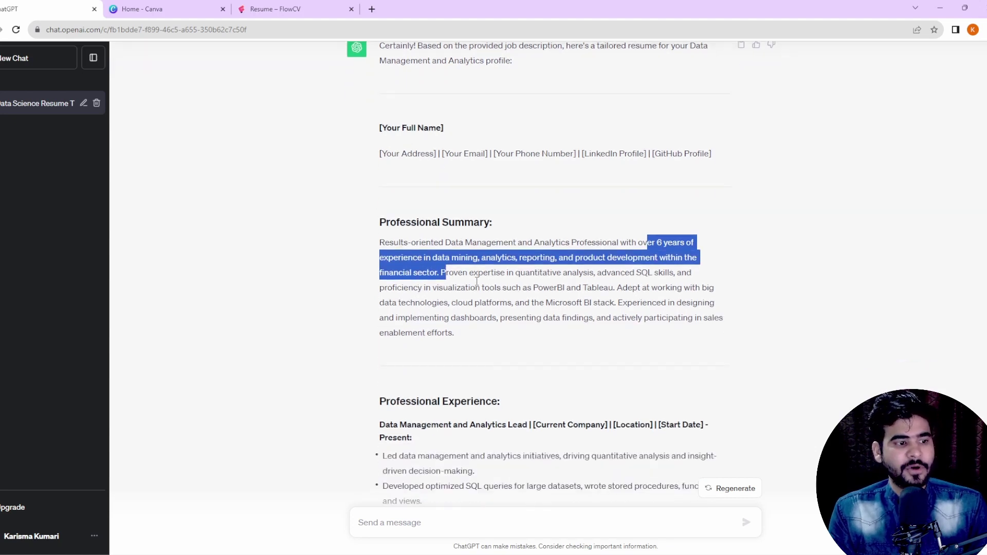
pyautogui.click(514, 299)
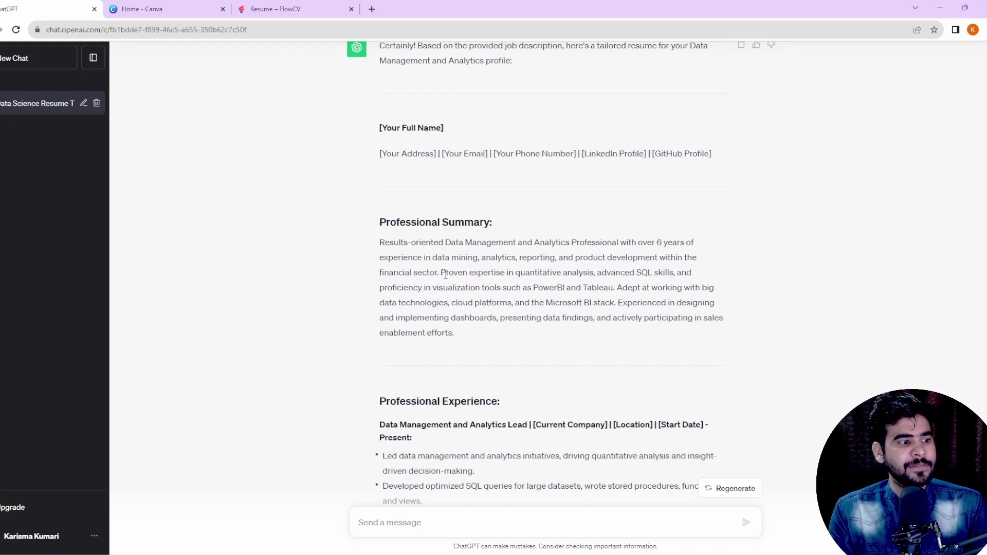
pyautogui.moveTo(446, 274); pyautogui.dragTo(640, 317)
pyautogui.click(577, 256)
# Step: Examine the Professional Experience role titles, Data Management and Analytics Lead and Data Analyst
pyautogui.scroll(-4, 576, 256)
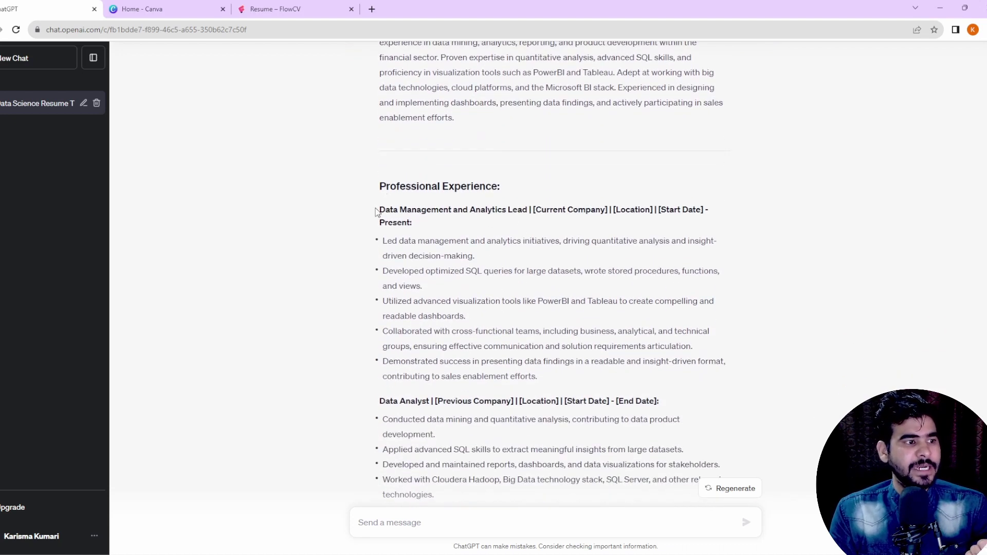
pyautogui.moveTo(377, 212); pyautogui.dragTo(528, 212)
pyautogui.moveTo(382, 405); pyautogui.dragTo(423, 403)
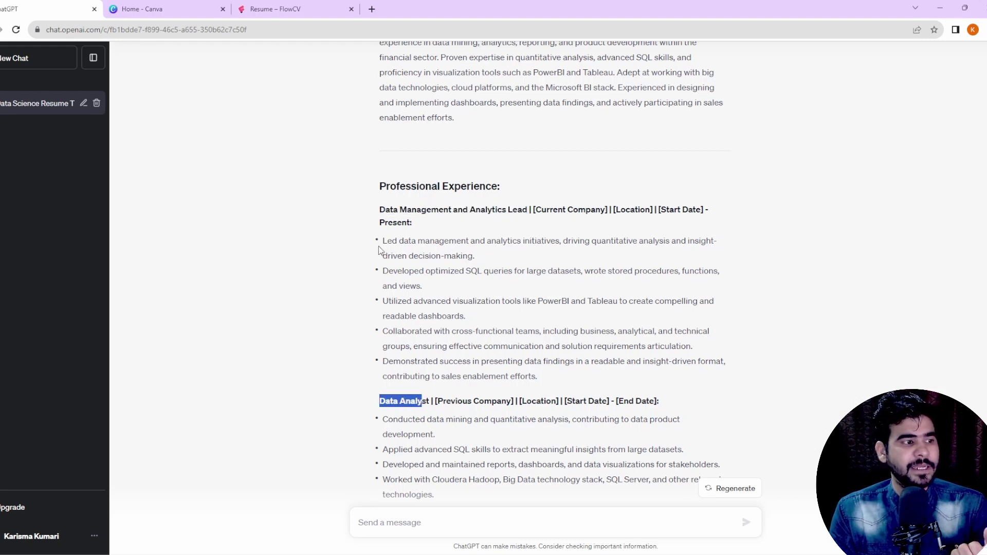
# Step: Read the Data Management and Analytics Lead duties on analytics initiatives, decision-making and SQL, and compare them with the Mastercard posting's All About You requirements
pyautogui.moveTo(382, 242); pyautogui.dragTo(576, 245)
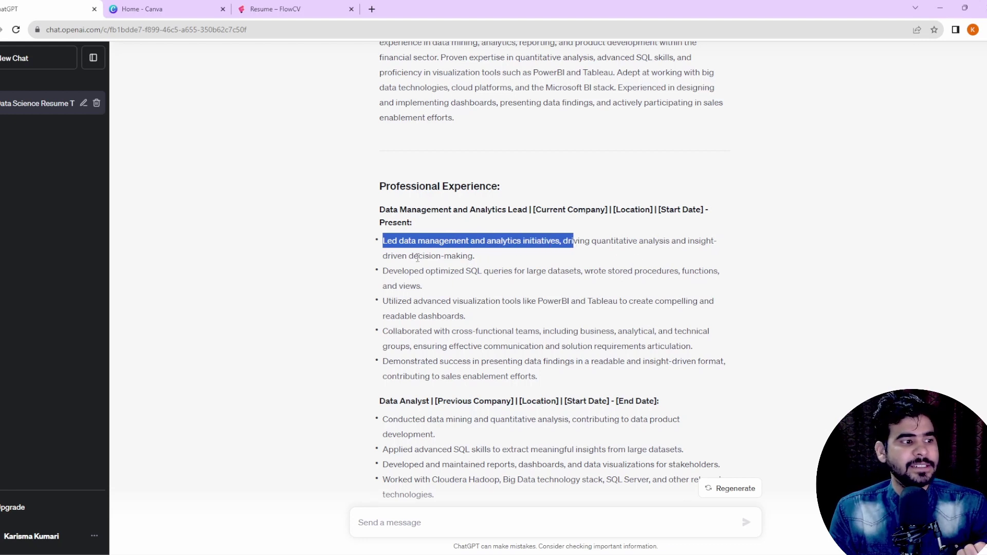
pyautogui.moveTo(408, 258); pyautogui.dragTo(486, 262)
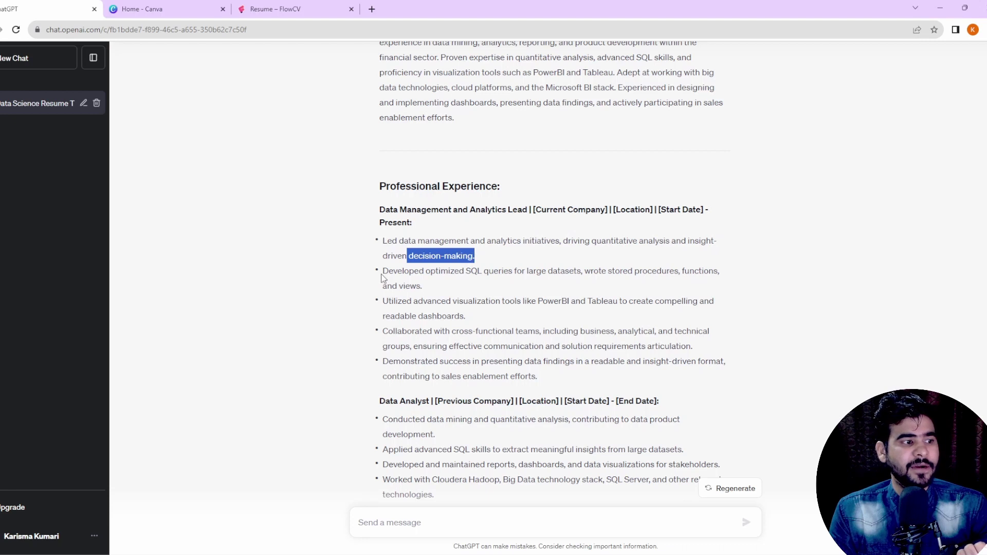
pyautogui.moveTo(382, 272); pyautogui.dragTo(484, 270)
pyautogui.scroll(-2, 507, 264)
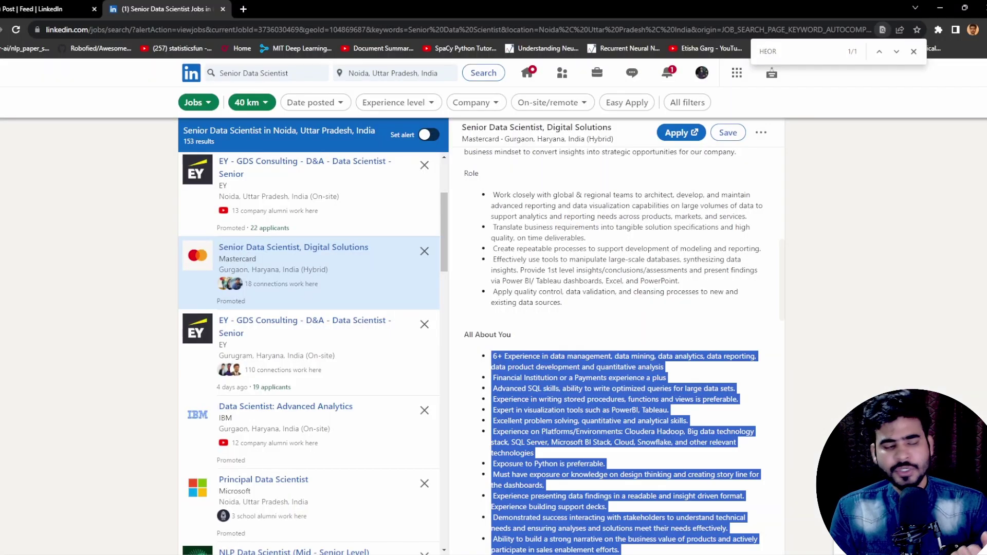
pyautogui.scroll(-3, 608, 331)
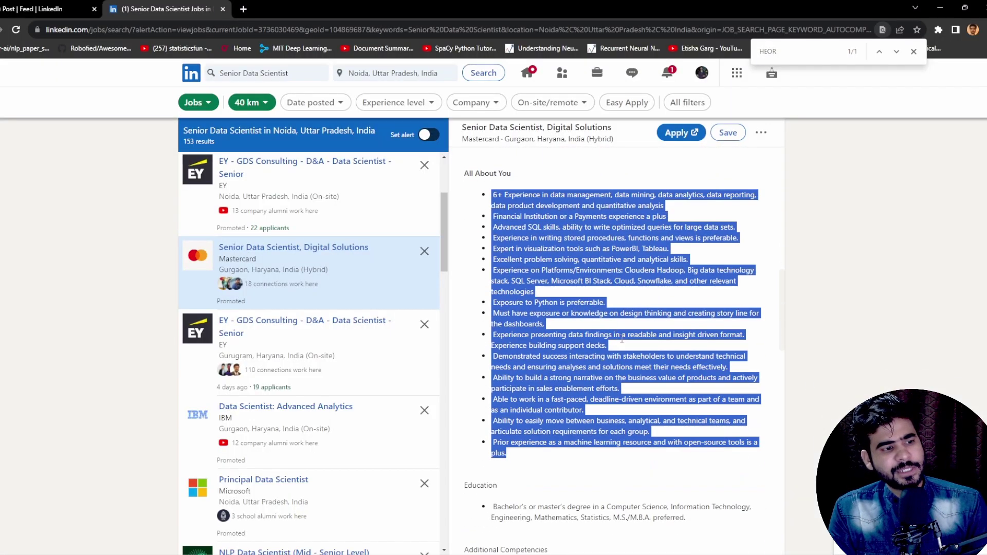
pyautogui.click(608, 332)
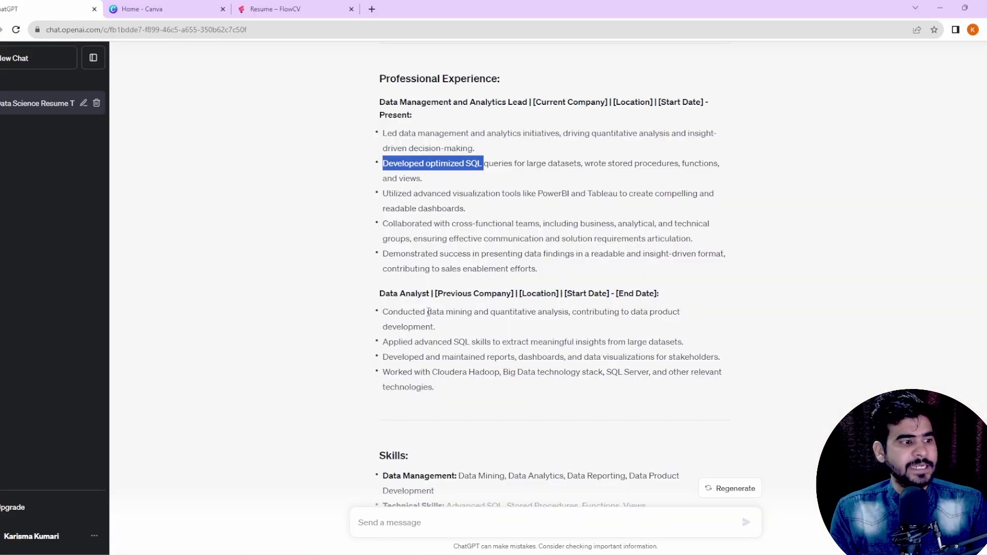
# Step: Read the resume's Skills section on data management, technical skills, visualization tools and Cloudera Hadoop under Platforms/Environments
pyautogui.scroll(-5, 429, 312)
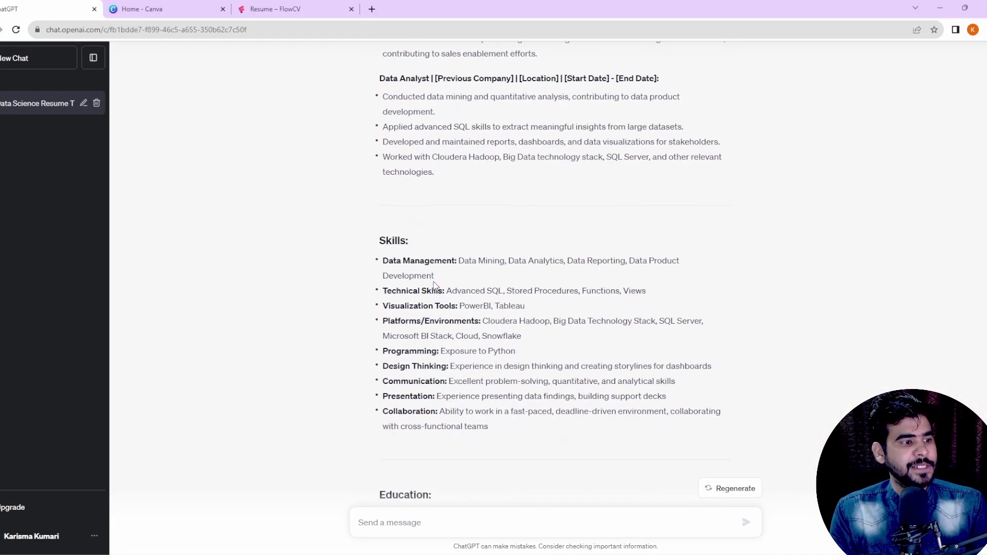
pyautogui.moveTo(465, 262); pyautogui.dragTo(668, 261)
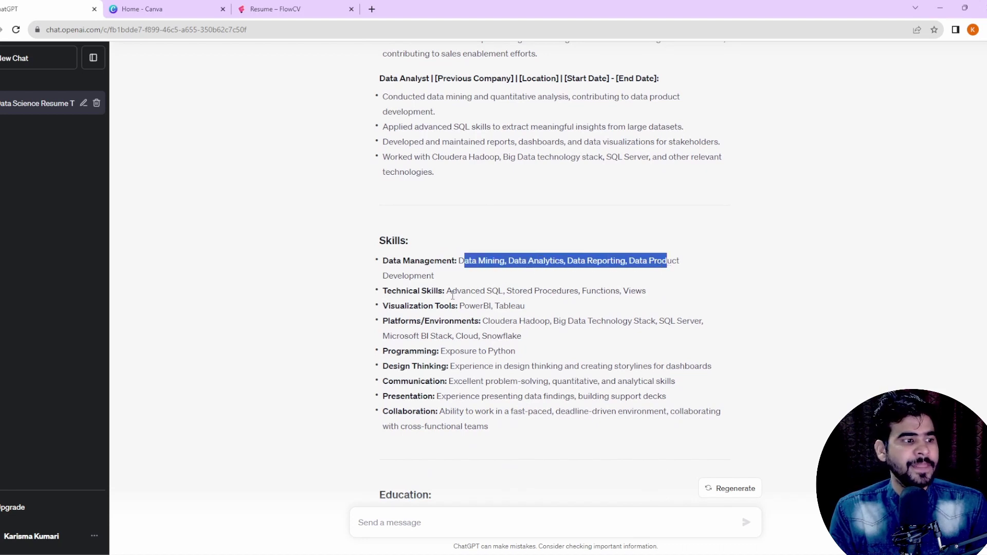
pyautogui.moveTo(452, 291); pyautogui.dragTo(550, 322)
pyautogui.click(480, 322)
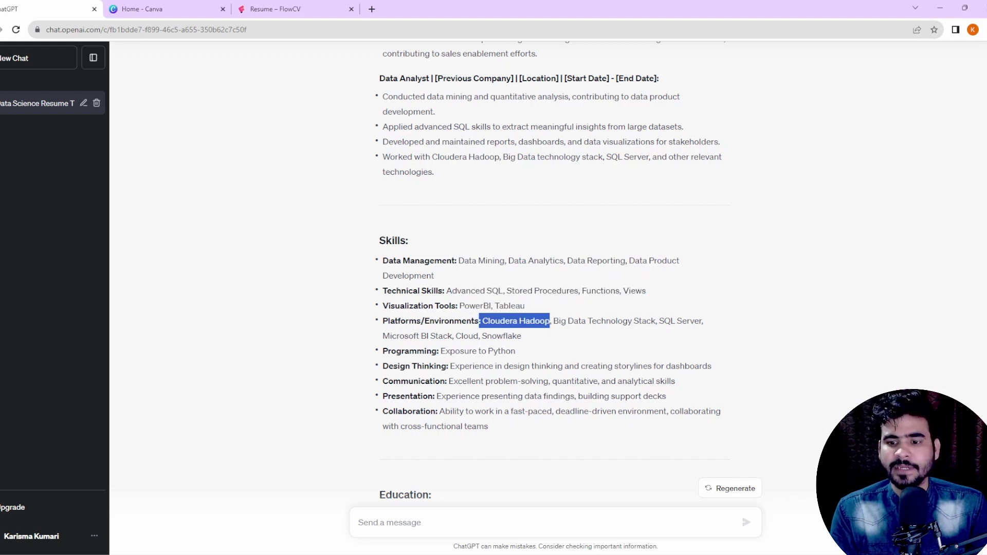
# Step: Check the Mastercard posting on LinkedIn for the PowerBI and Tableau, SQL Server and BI stack, and advanced SQL requirements
pyautogui.hotkey('alt', 'Tab')
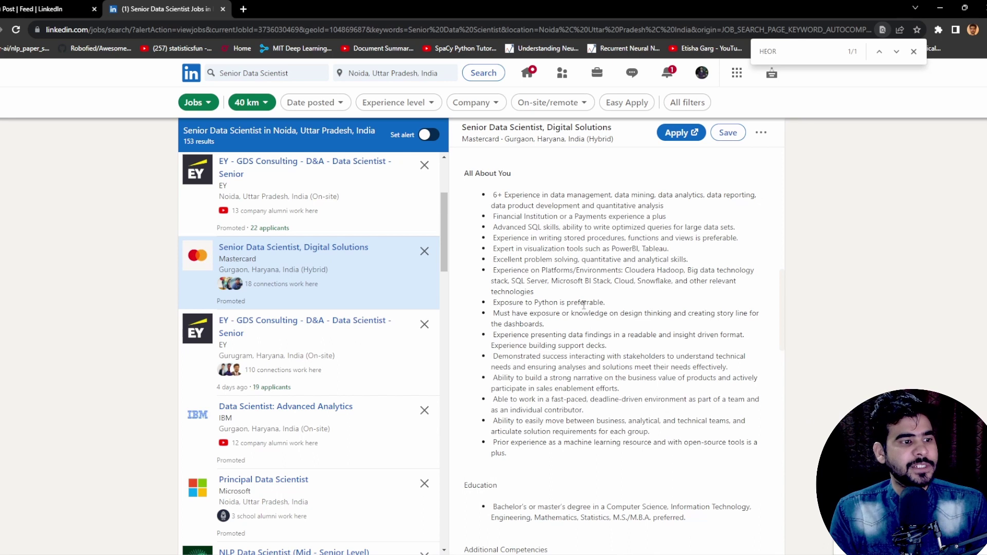
pyautogui.moveTo(610, 251); pyautogui.dragTo(663, 250)
pyautogui.click(663, 251)
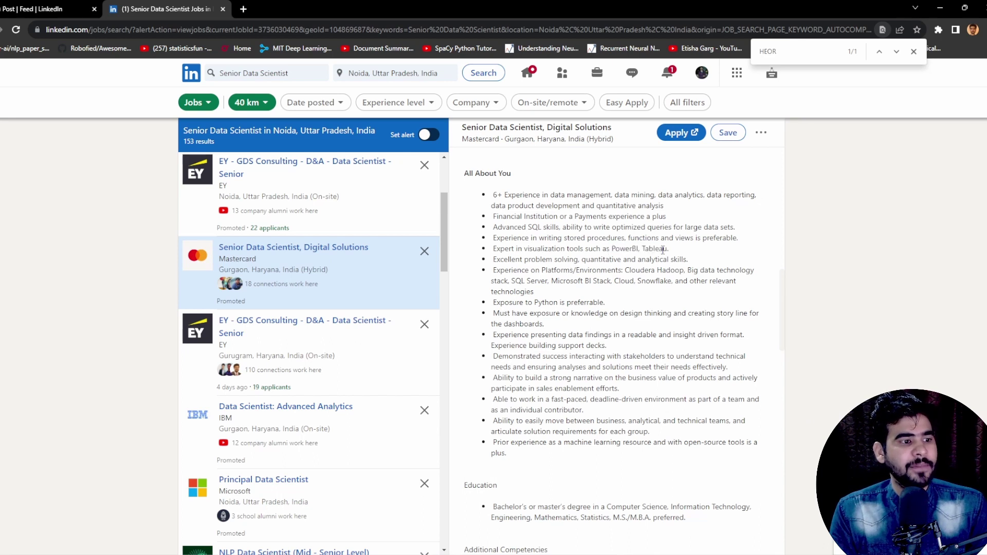
pyautogui.moveTo(512, 283); pyautogui.dragTo(604, 282)
pyautogui.moveTo(525, 227); pyautogui.dragTo(616, 239)
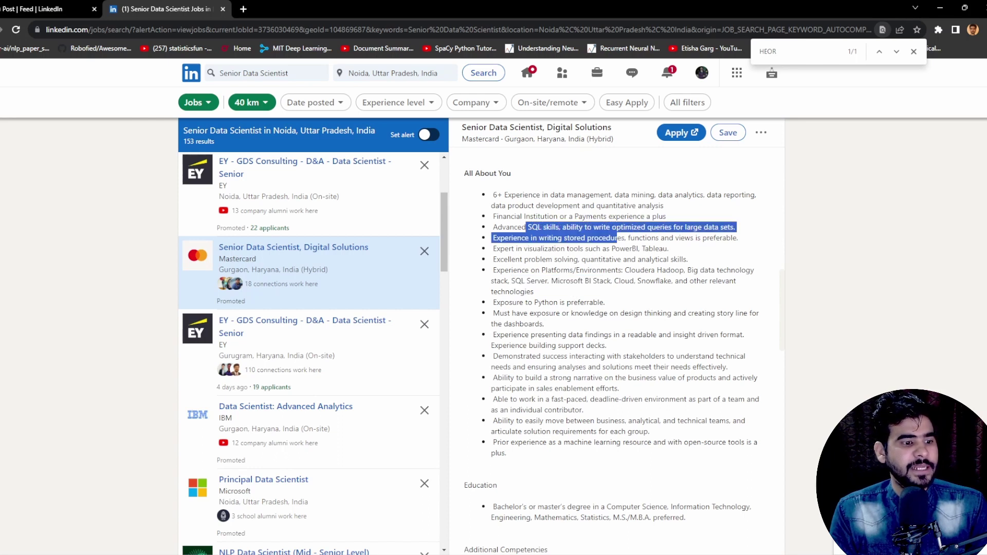
# Step: Read the Python skill in the ChatGPT resume, then copy Snowflake from its platforms and search the Mastercard posting for it
pyautogui.hotkey('alt', 'Tab')
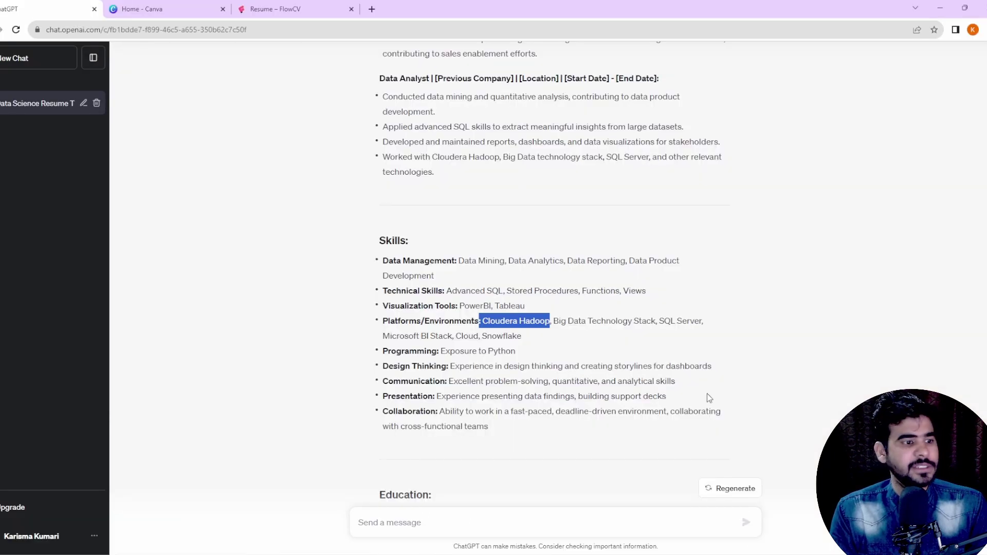
pyautogui.moveTo(445, 351); pyautogui.dragTo(499, 351)
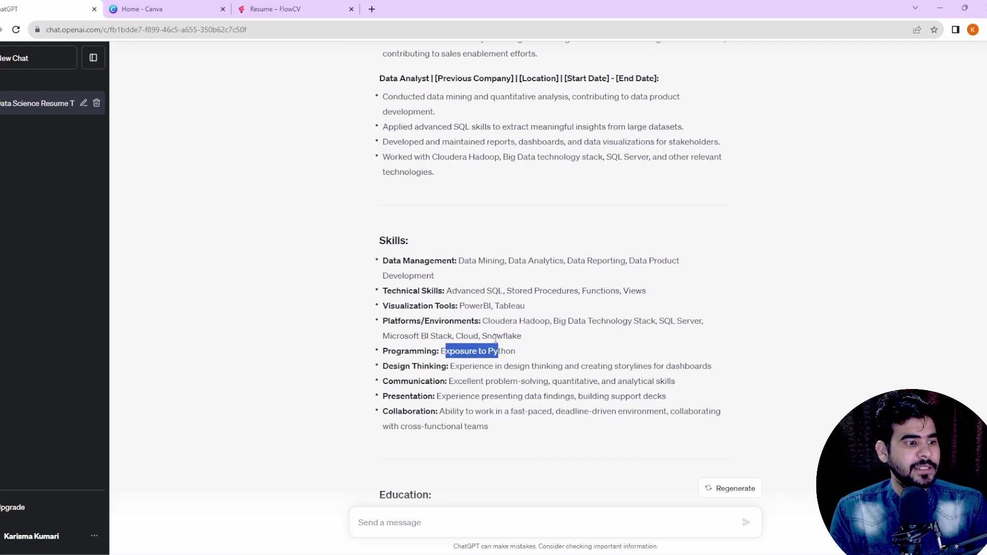
pyautogui.doubleClick(495, 337)
pyautogui.hotkey('ctrl', 'c')
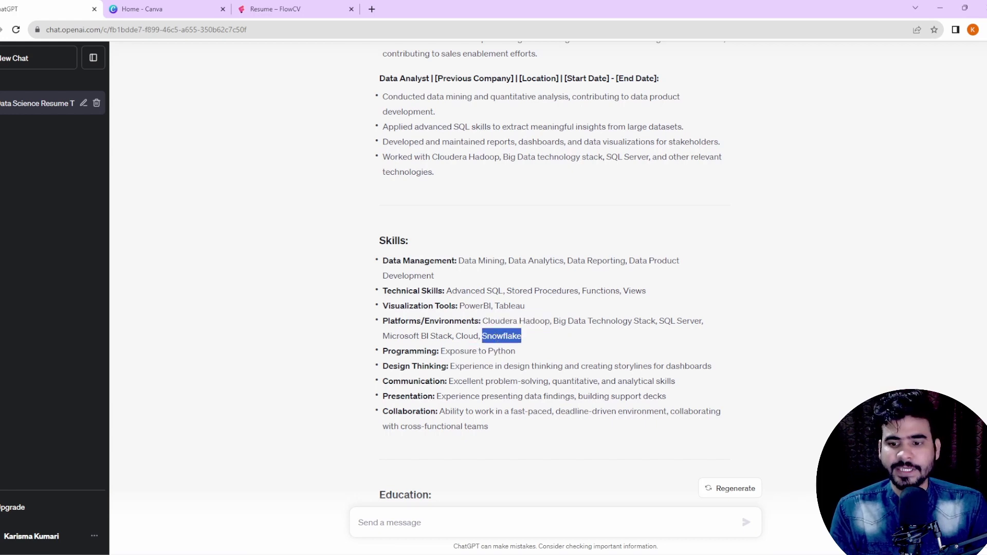
pyautogui.hotkey('alt', 'Tab')
pyautogui.click(599, 288)
pyautogui.hotkey('ctrl', 'f')
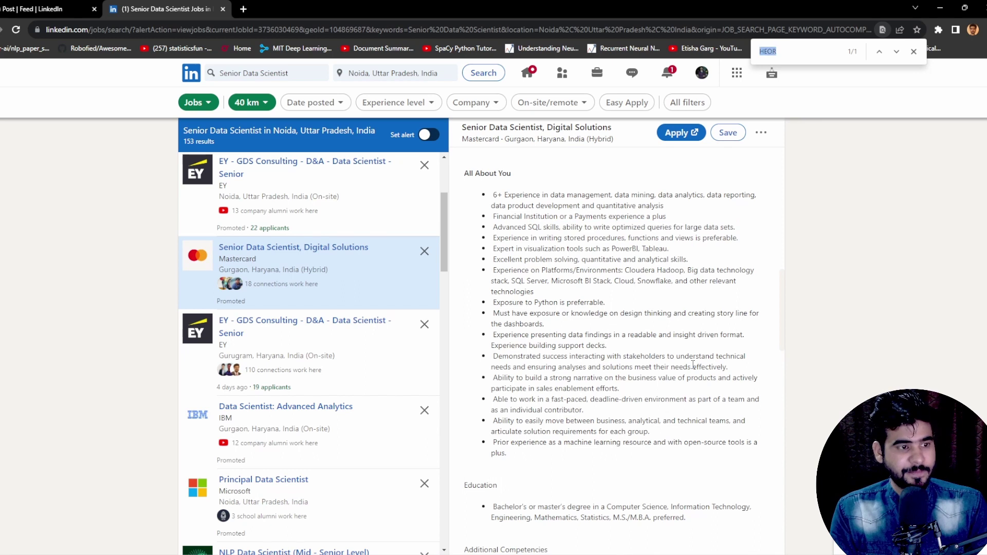
pyautogui.hotkey('ctrl', 'v')
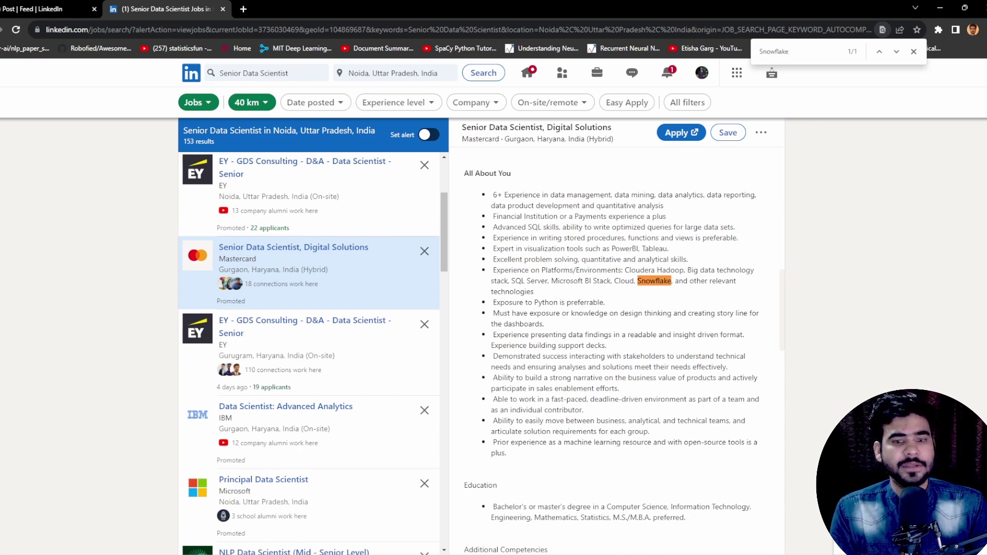
# Step: Copy Hadoop from the ChatGPT resume's Platforms/Environments skills and search the Mastercard posting for it
pyautogui.hotkey('alt', 'Tab')
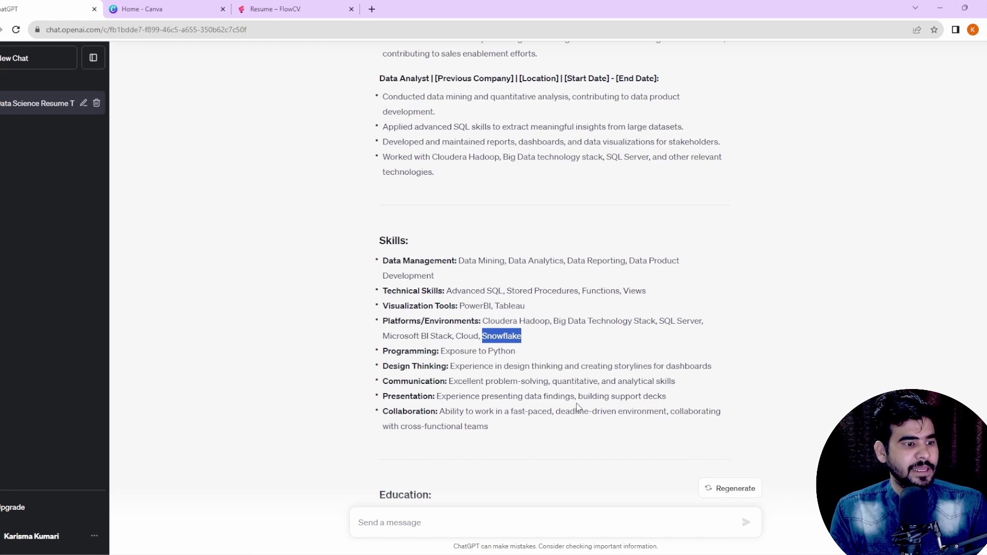
pyautogui.click(528, 411)
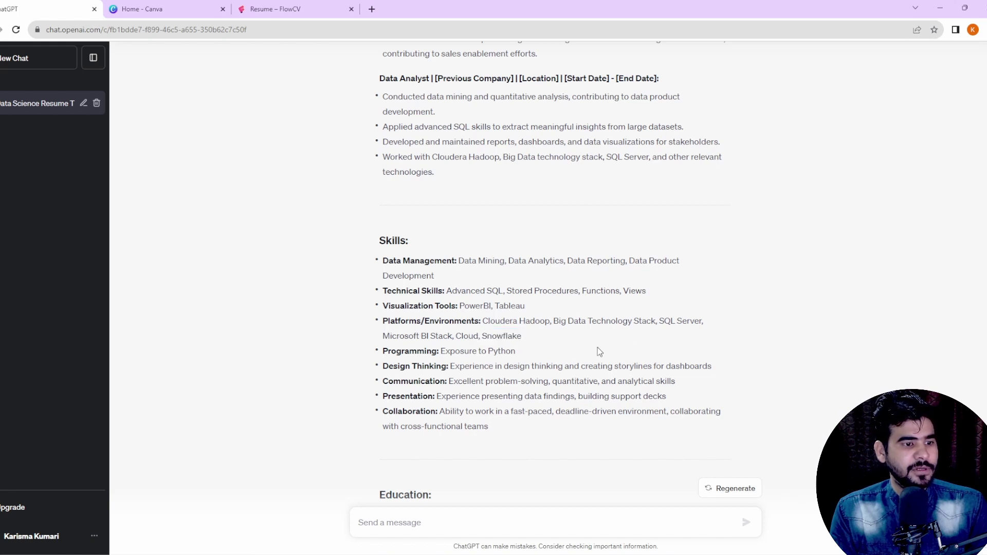
pyautogui.doubleClick(531, 321)
pyautogui.hotkey('ctrl', 'c')
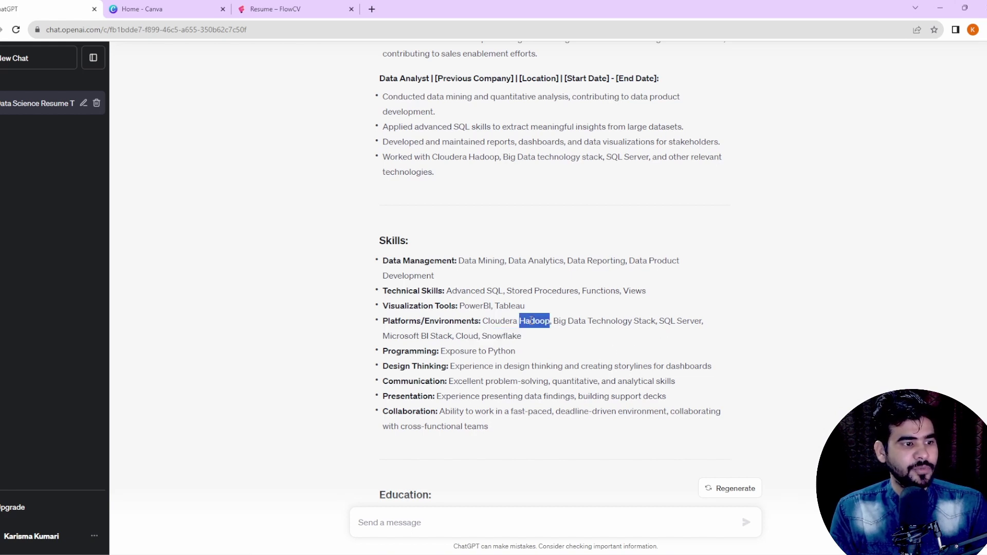
pyautogui.hotkey('alt', 'Tab')
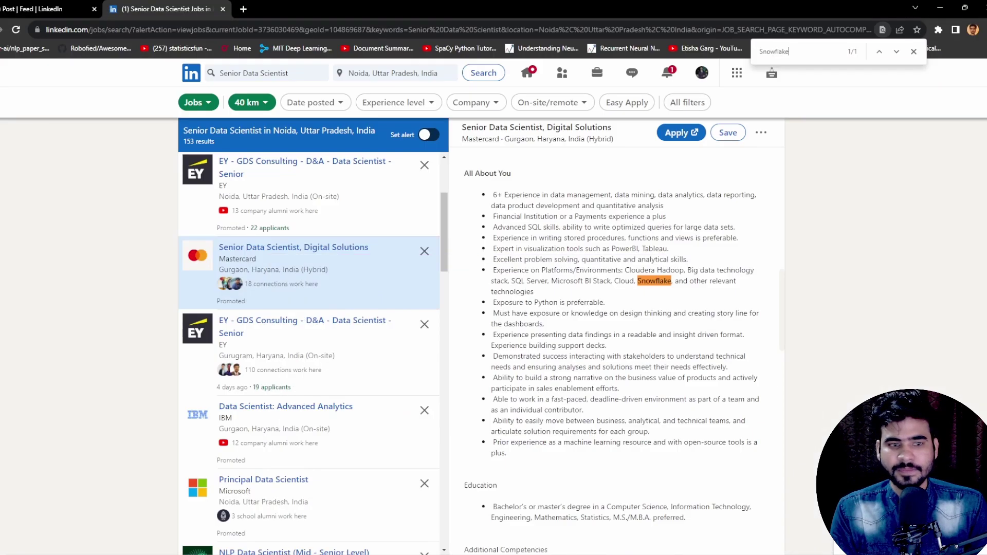
pyautogui.hotkey('ctrl', 'f')
pyautogui.hotkey('ctrl', 'v')
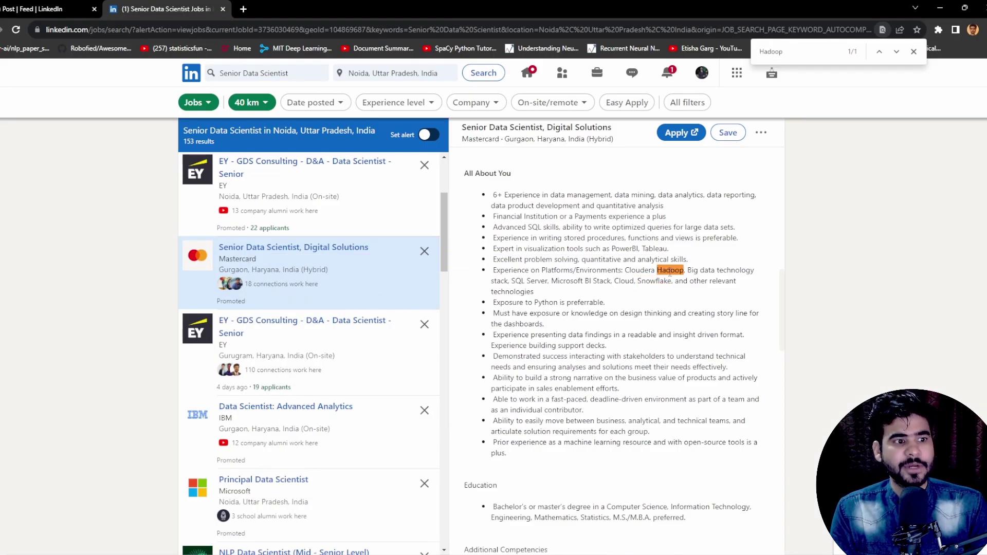
# Step: Return to the start of the ChatGPT conversation and review the whole original Resume Builder prompt
pyautogui.hotkey('alt', 'Tab')
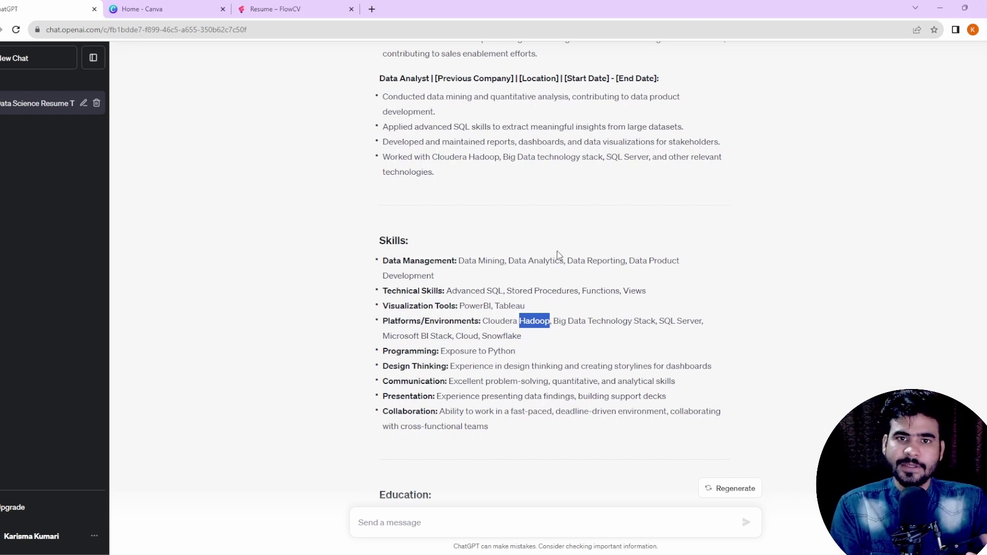
pyautogui.scroll(20, 559, 256)
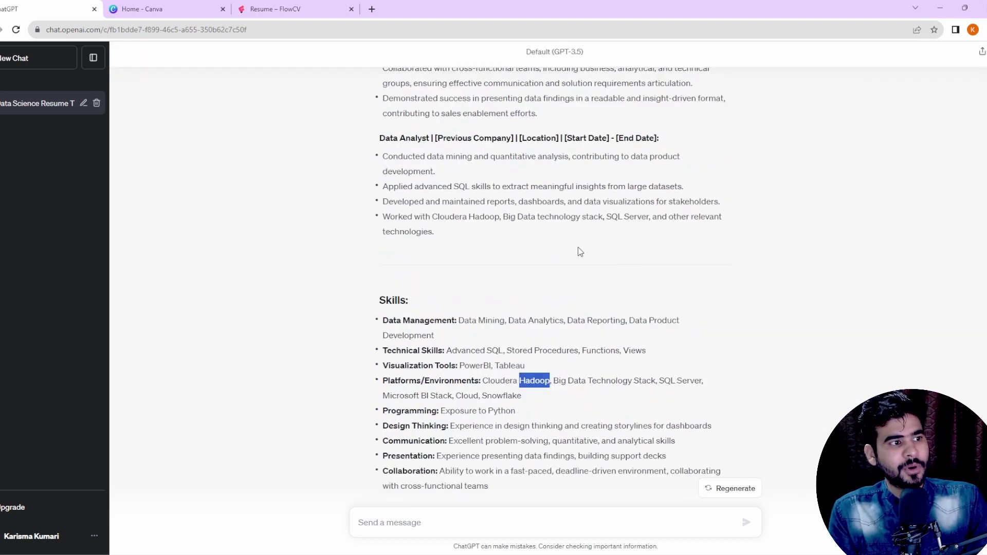
pyautogui.scroll(20, 457, 256)
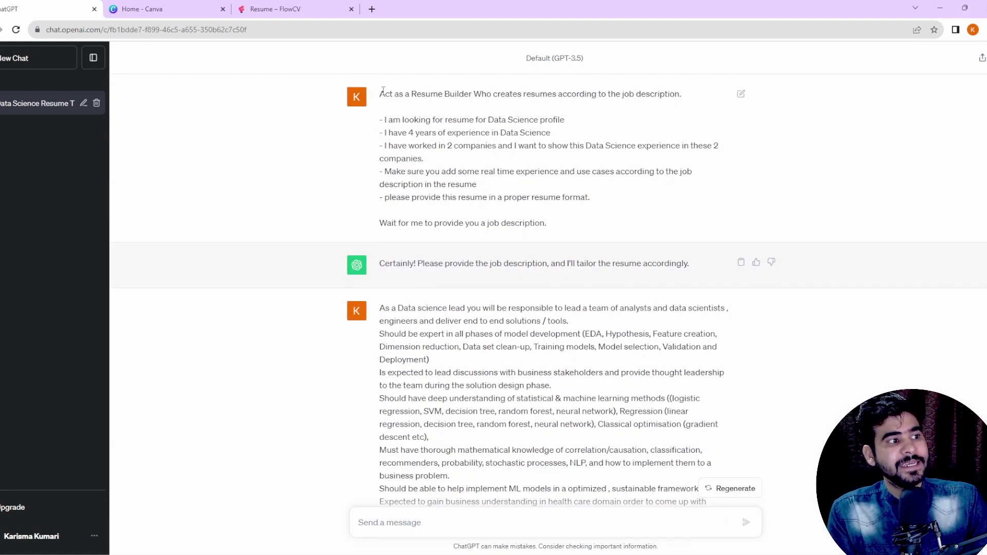
pyautogui.moveTo(383, 91); pyautogui.dragTo(560, 219)
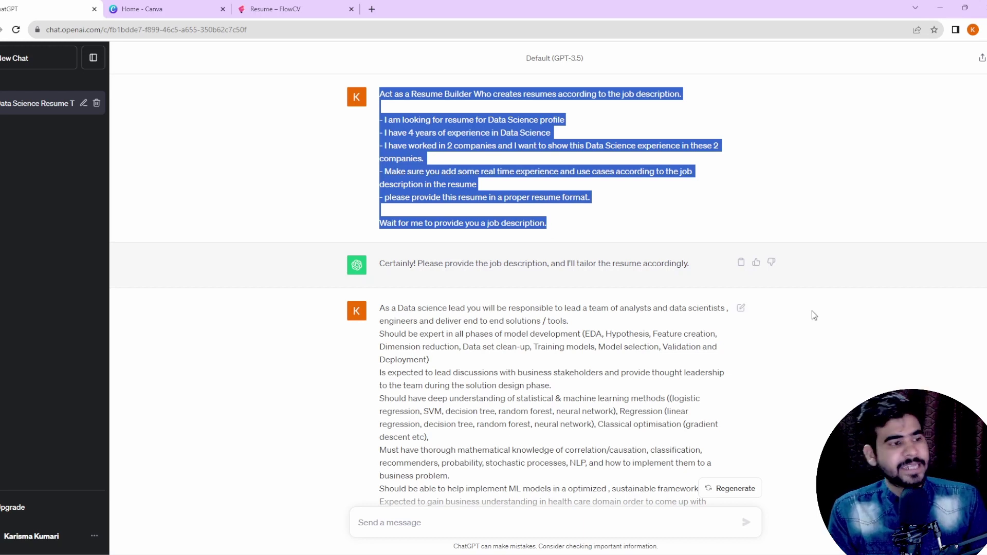
# Step: Look through the first resume's Professional Experience and continue down to the newer resume's Data Management and Analytics Lead section
pyautogui.scroll(-5, 617, 294)
pyautogui.scroll(-10, 613, 294)
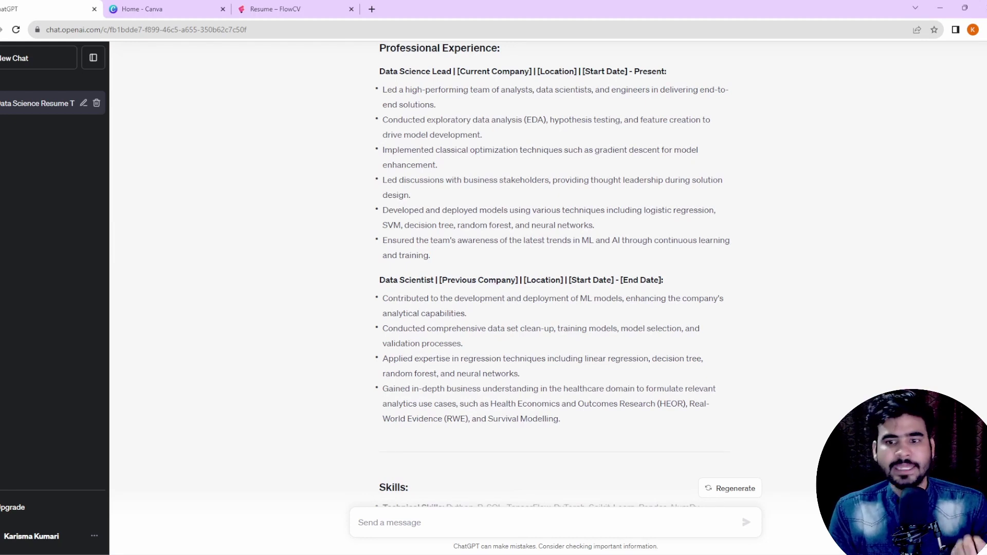
pyautogui.scroll(-6, 612, 319)
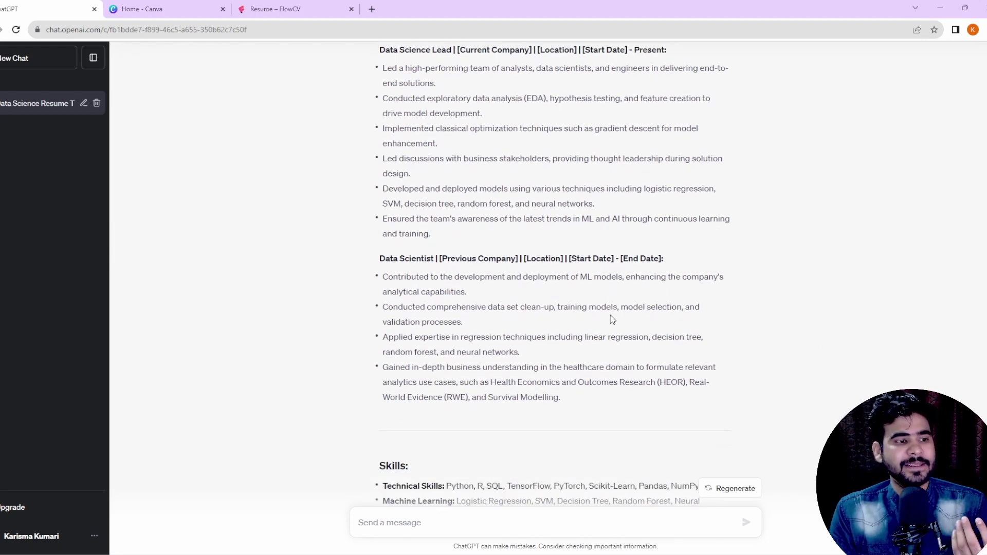
pyautogui.scroll(-20, 612, 319)
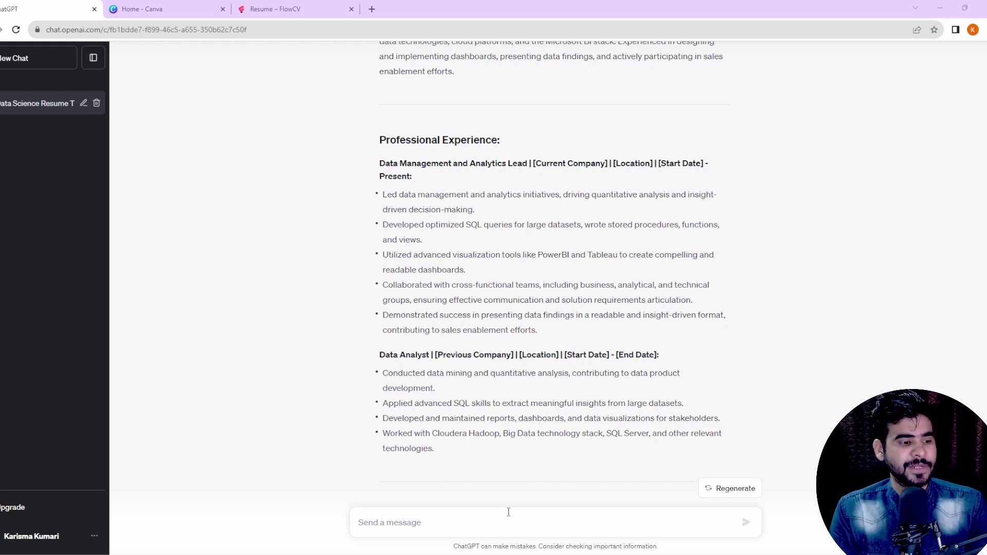
# Step: Paste the NLP Engineer resume prompt into a new message and review its opening line on Machine learning, Natural Language processing, LLM and Prompt Engineering
pyautogui.hotkey('ctrl', 'v')
pyautogui.scroll(3, 408, 486)
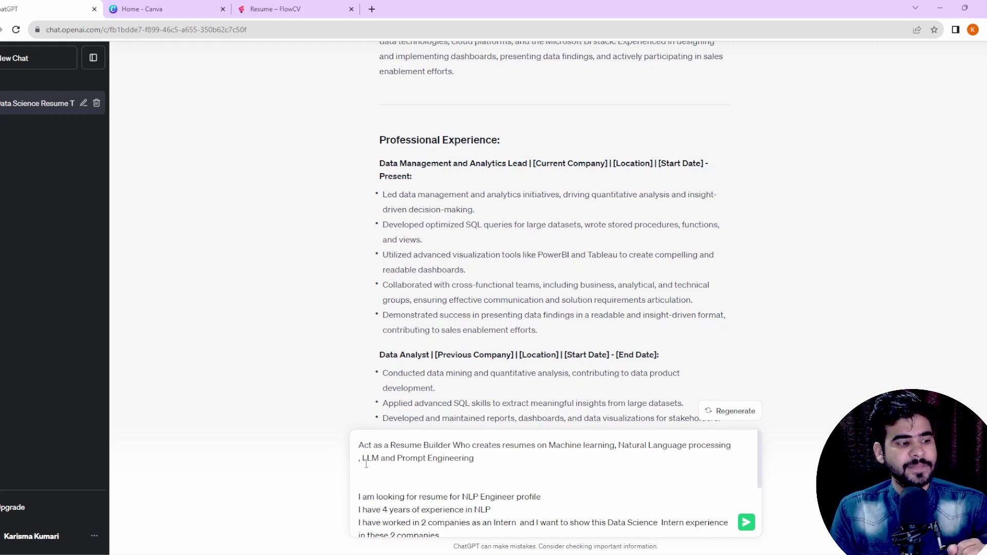
pyautogui.scroll(-12, 401, 462)
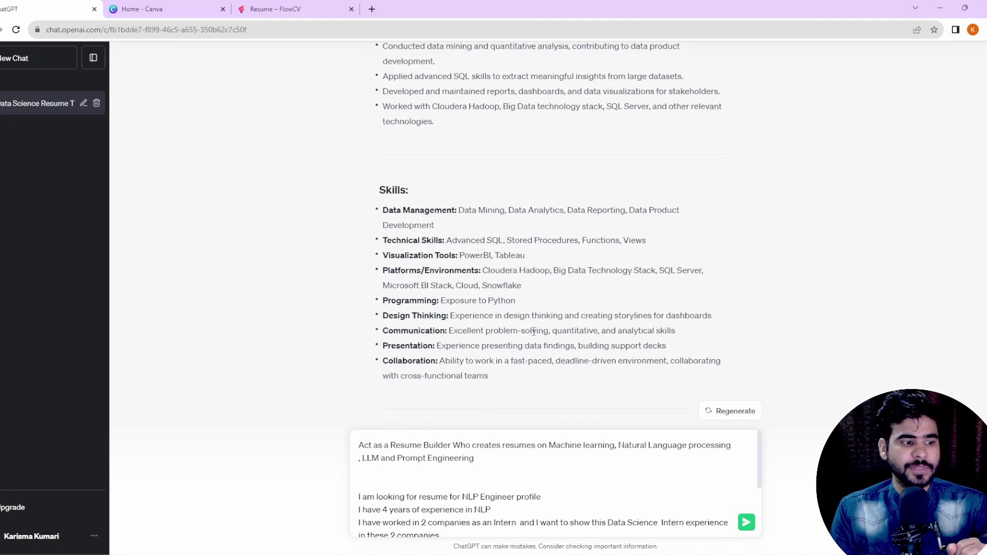
pyautogui.moveTo(507, 462); pyautogui.dragTo(383, 446)
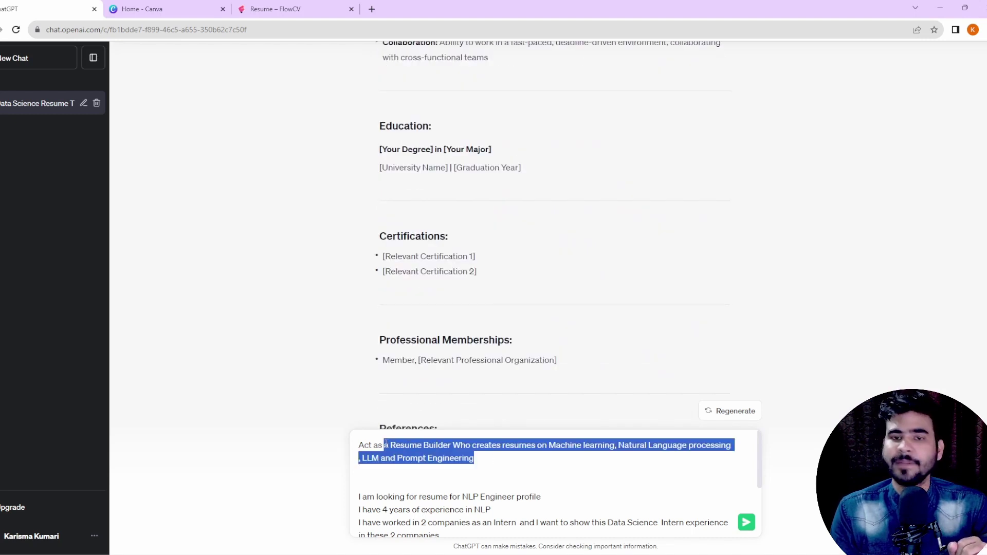
# Step: Change the draft prompt's experience line to "I have 4 months intern of experience in NLP"
pyautogui.scroll(-1, 392, 457)
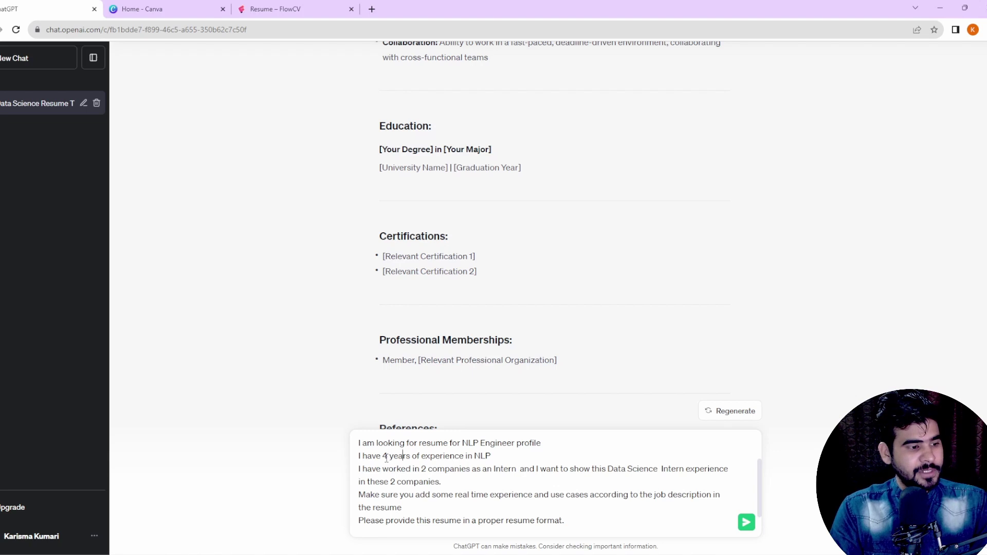
pyautogui.press('BackSpace')
pyautogui.press('BackSpace')
pyautogui.press('BackSpace')
pyautogui.press('BackSpace')
pyautogui.press('BackSpace')
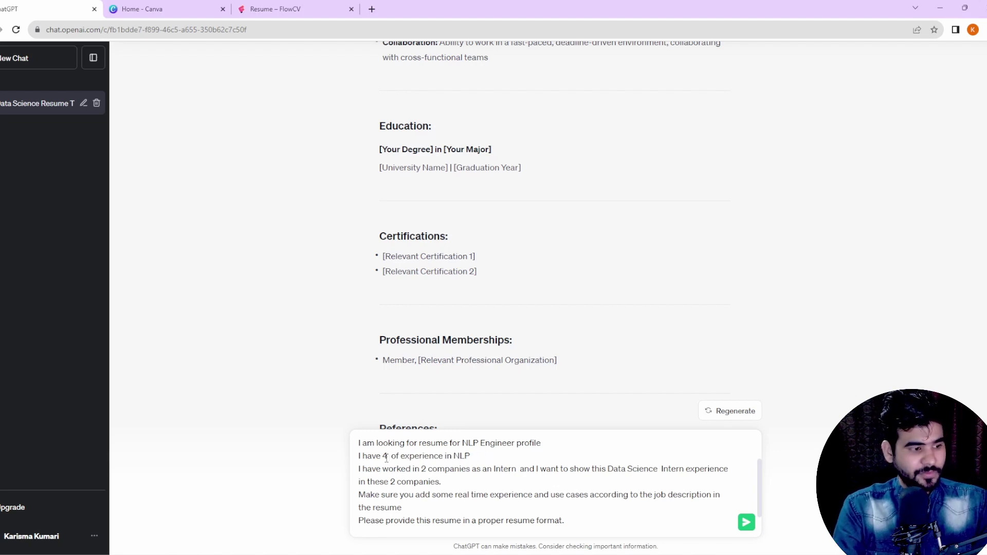
pyautogui.write('months in')
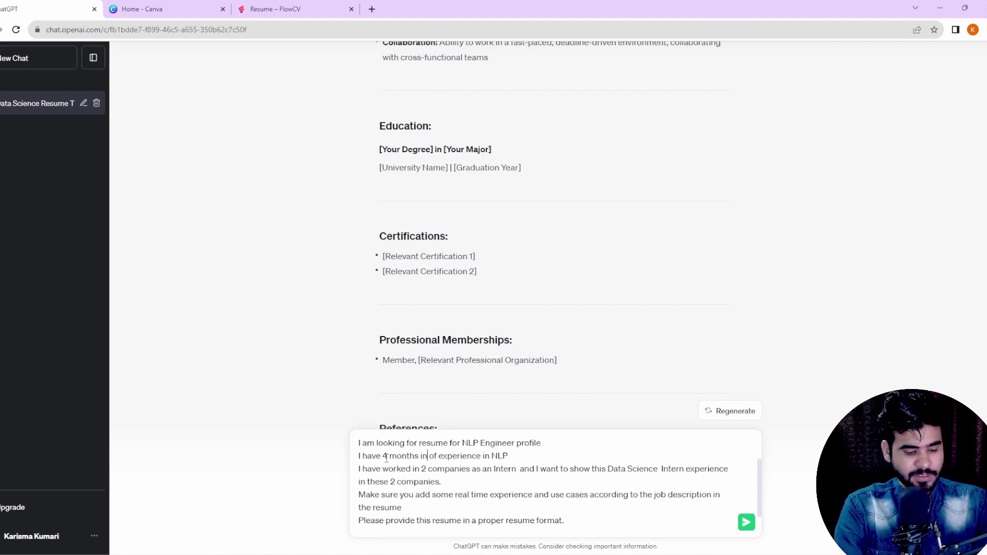
pyautogui.write('tern')
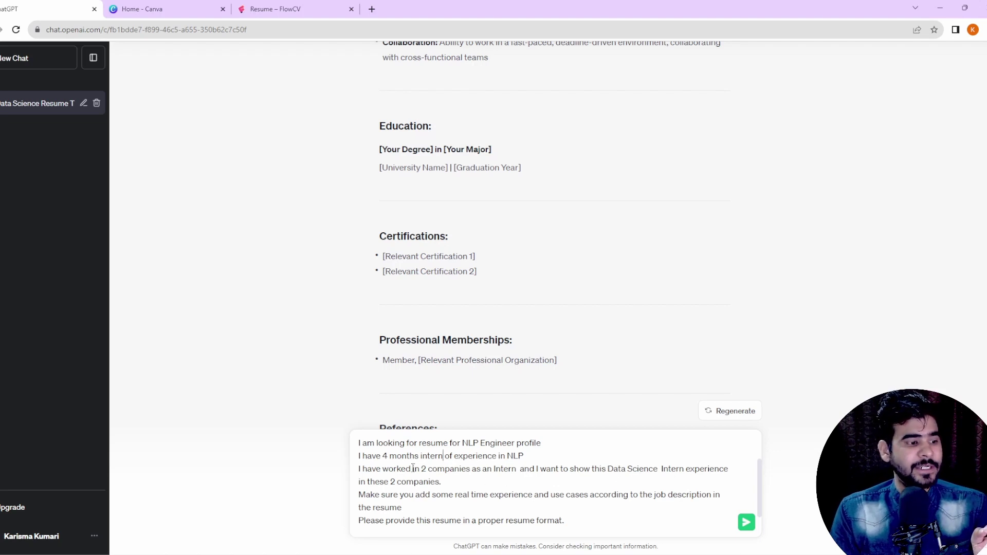
# Step: Change the internship duration in the draft prompt's experience line to 6 months
pyautogui.click(390, 457)
pyautogui.press('BackSpace')
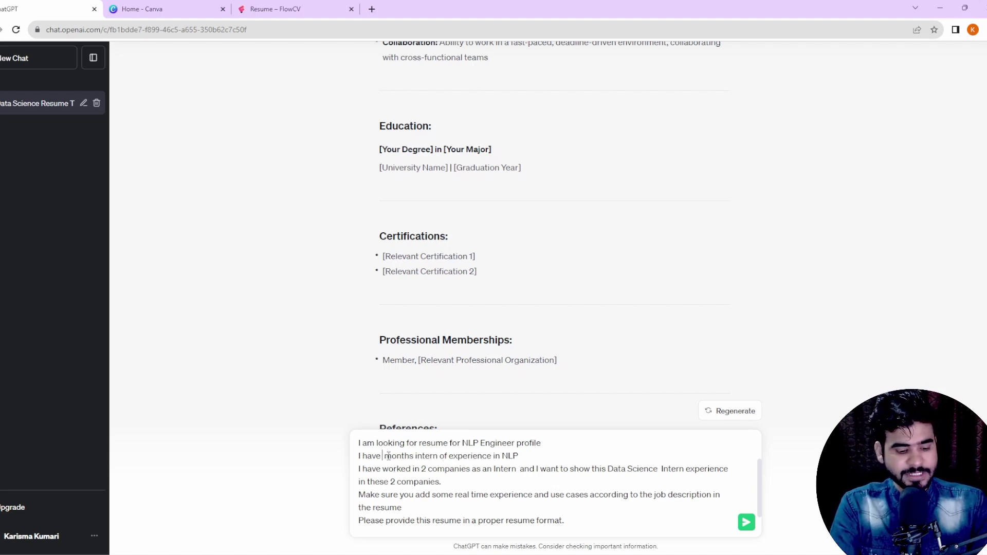
pyautogui.write('6')
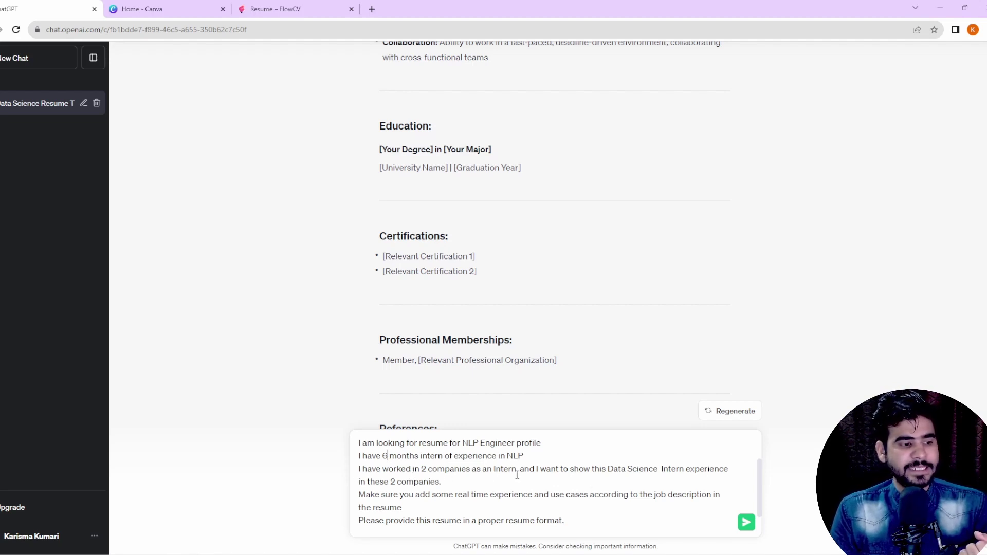
# Step: Compare the draft's closing line "Create a Complete Resume based upon the above Information" with the original prompt's "Wait for me to provide you a job description."
pyautogui.click(615, 476)
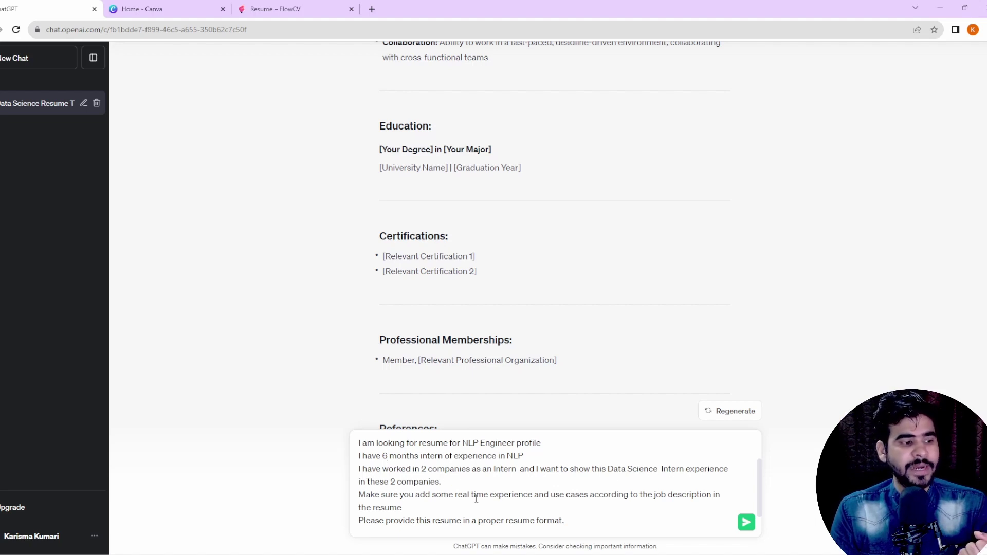
pyautogui.write('Create a Complete Resume based upon the above Information')
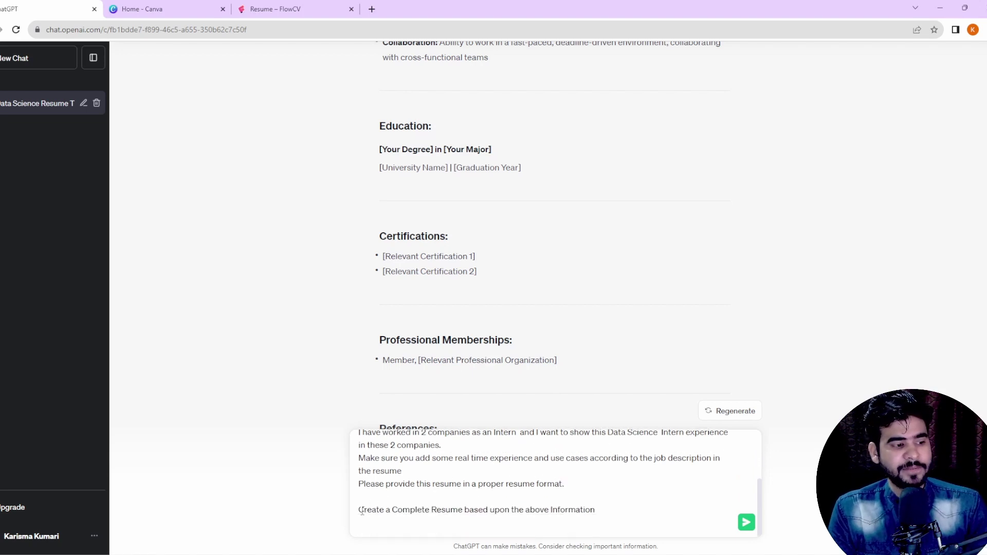
pyautogui.moveTo(361, 512); pyautogui.dragTo(513, 514)
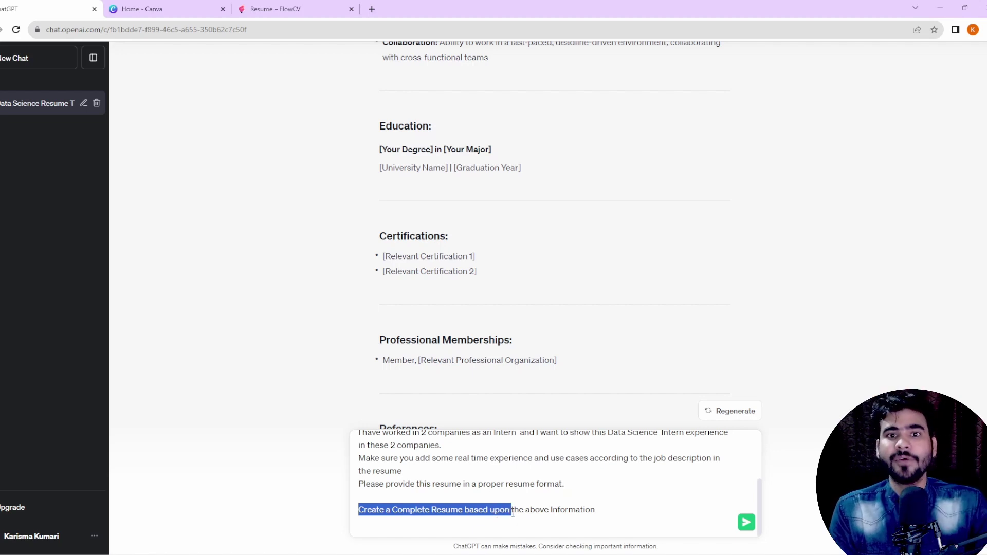
pyautogui.scroll(10, 482, 276)
pyautogui.scroll(-15, 483, 273)
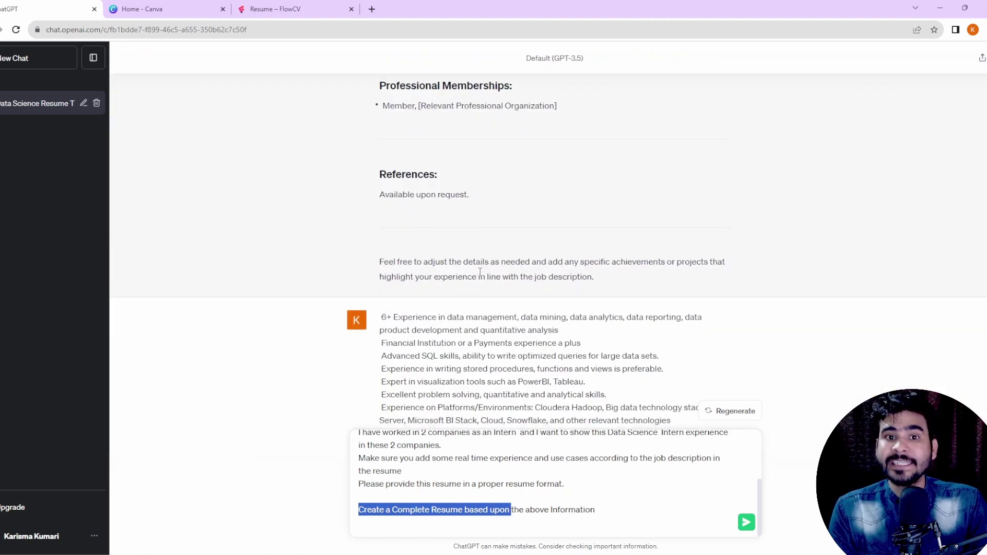
pyautogui.scroll(8, 478, 270)
pyautogui.scroll(15, 478, 270)
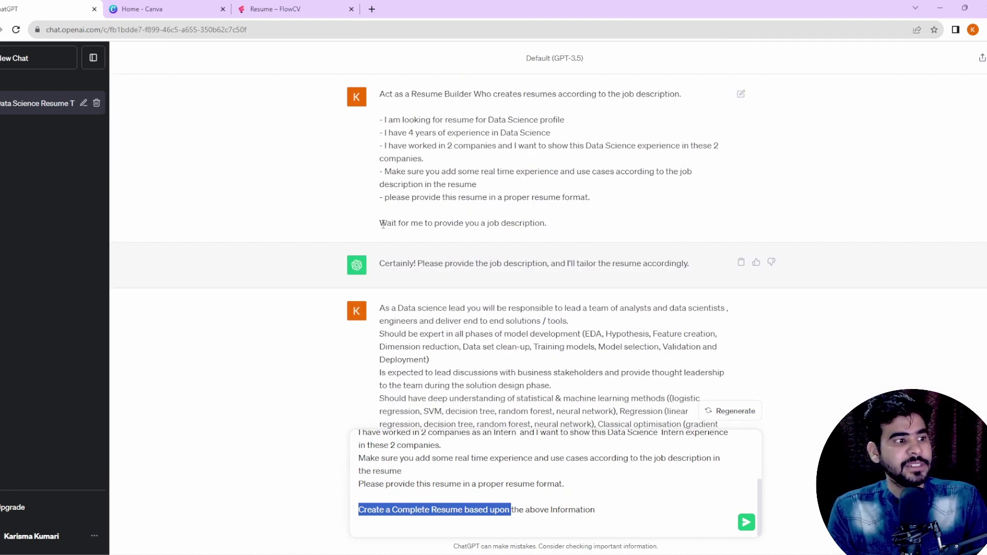
pyautogui.moveTo(381, 222); pyautogui.dragTo(552, 230)
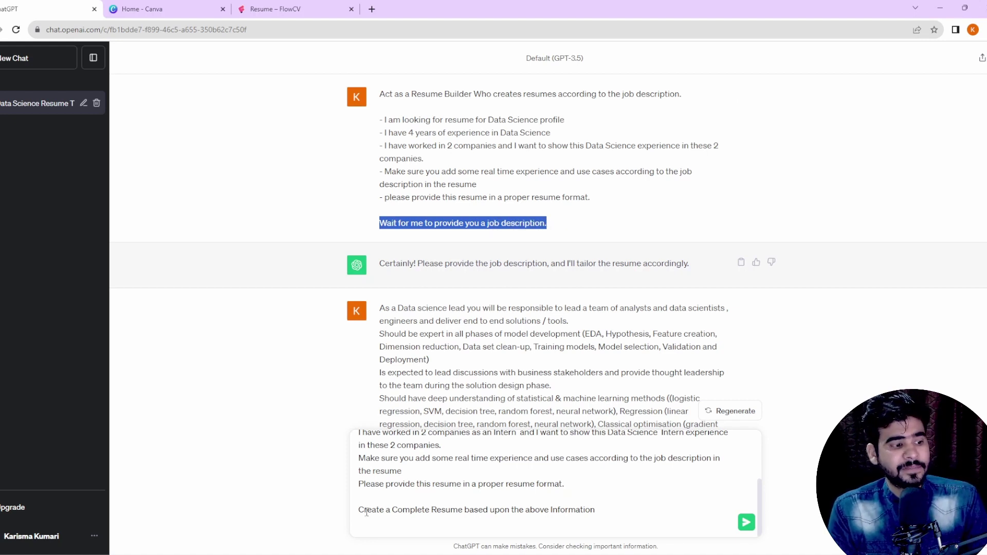
pyautogui.moveTo(359, 510); pyautogui.dragTo(604, 503)
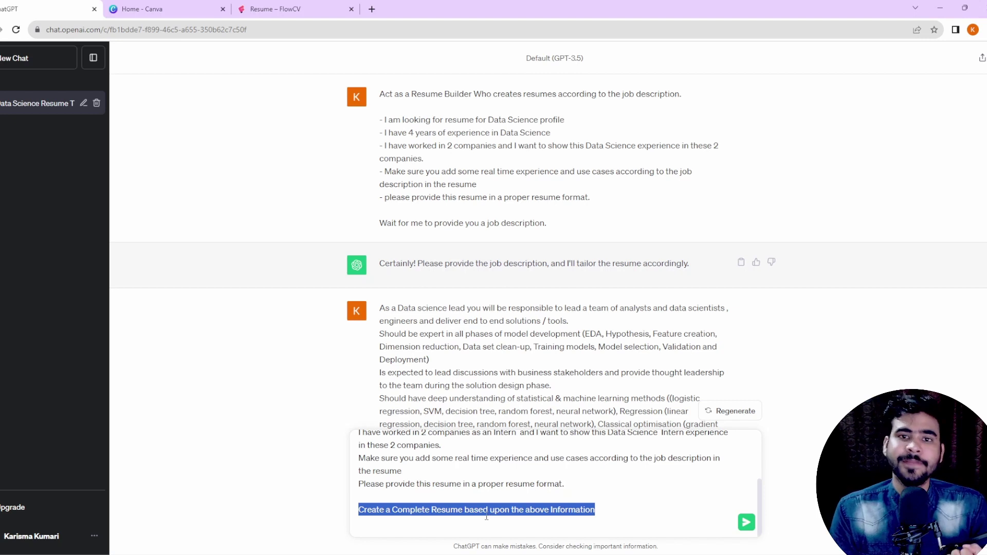
# Step: Put a hyphen before the draft's NLP Engineer profile line, 6 months experience line and 2 companies line
pyautogui.scroll(2, 382, 472)
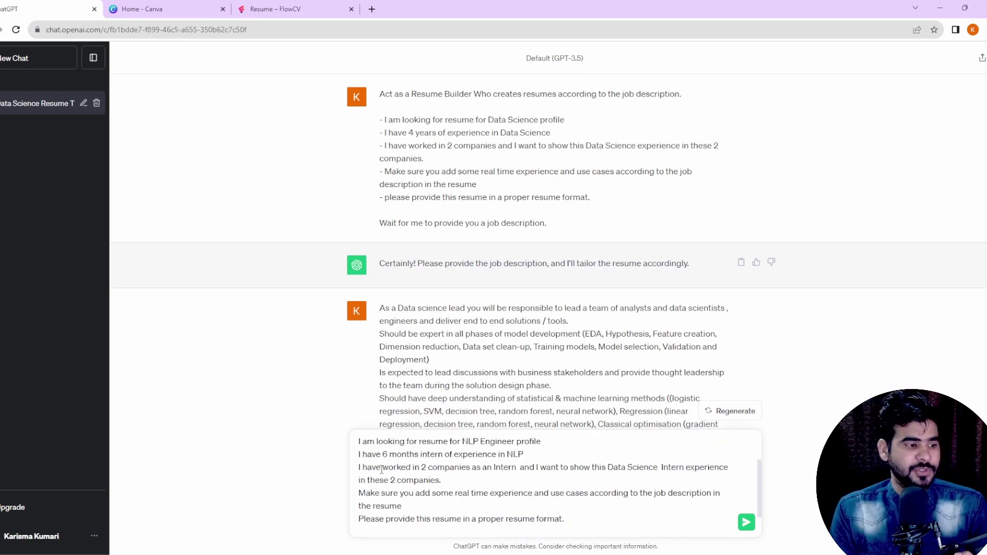
pyautogui.write('-')
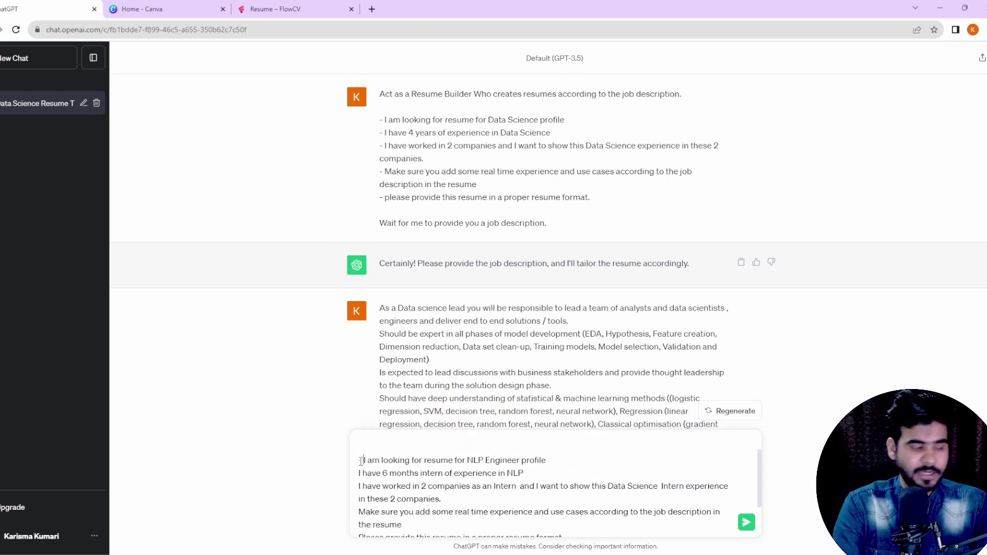
pyautogui.press('Down')
pyautogui.press('Home')
pyautogui.write('-')
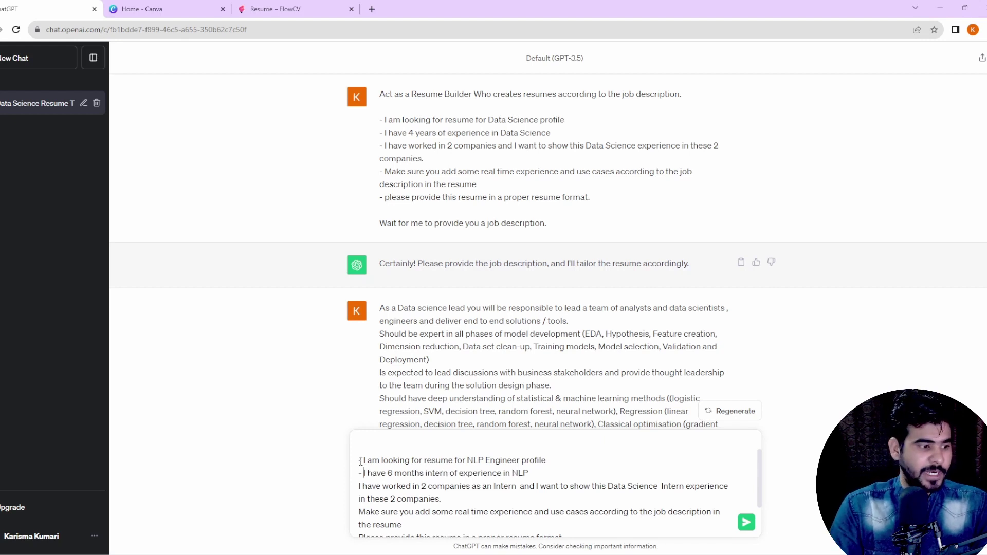
pyautogui.press('Down')
pyautogui.press('Home')
pyautogui.write('-')
pyautogui.press('Down')
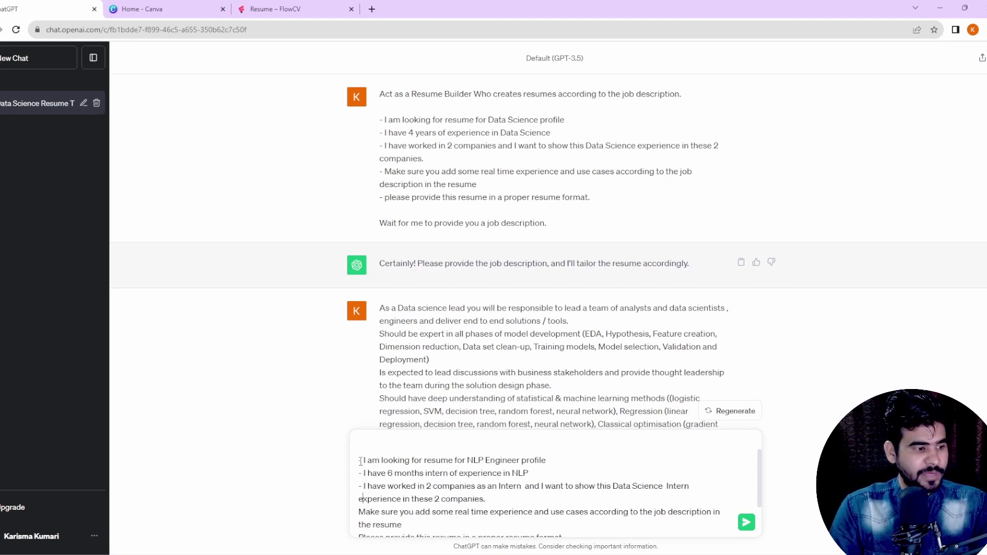
# Step: Put a hyphen before the draft's real time experience line and resume format line, and send the prompt
pyautogui.press('Down')
pyautogui.press('Home')
pyautogui.write('-')
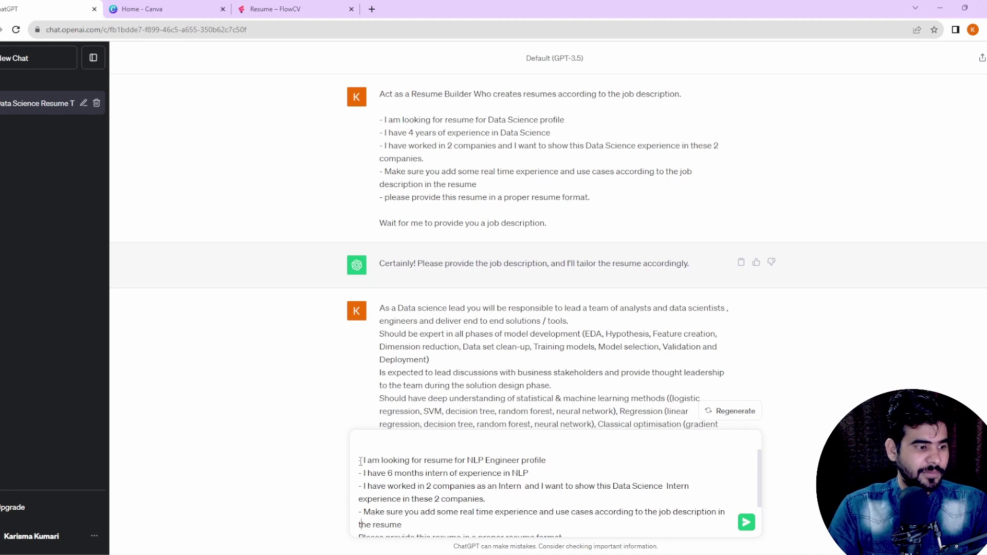
pyautogui.press('Down')
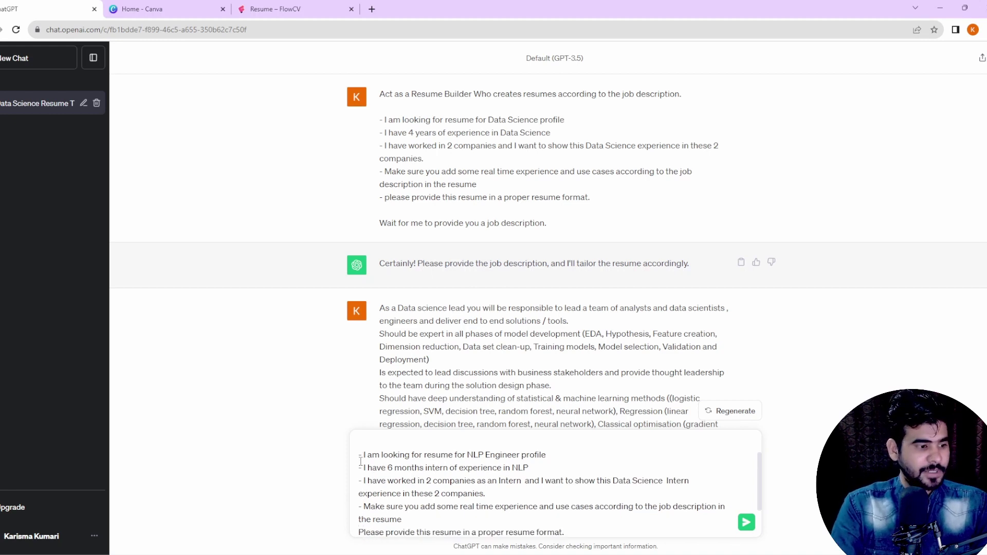
pyautogui.write('-')
pyautogui.press('End')
pyautogui.press('Return')
pyautogui.press('Return')
pyautogui.write('Create a Complete Resume based upon the above Information')
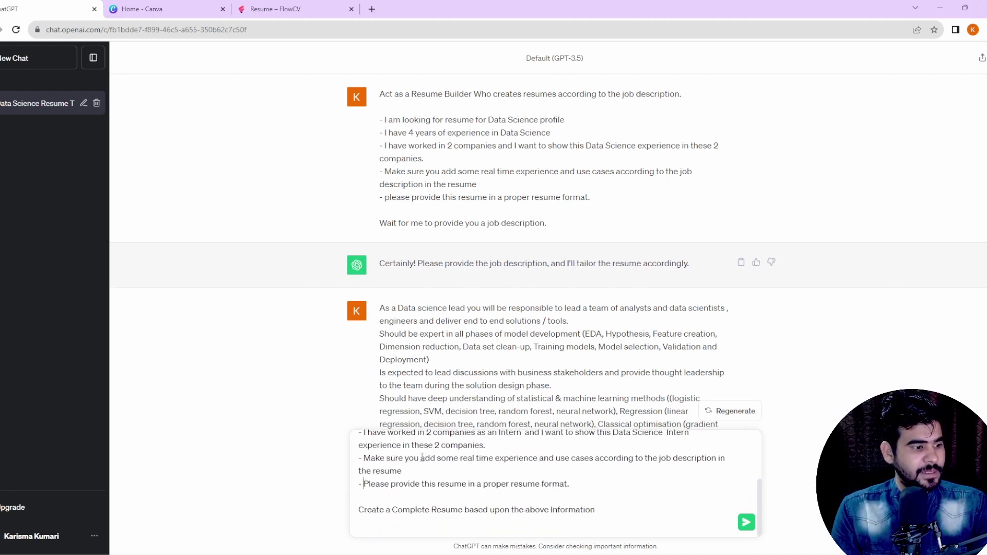
pyautogui.click(746, 523)
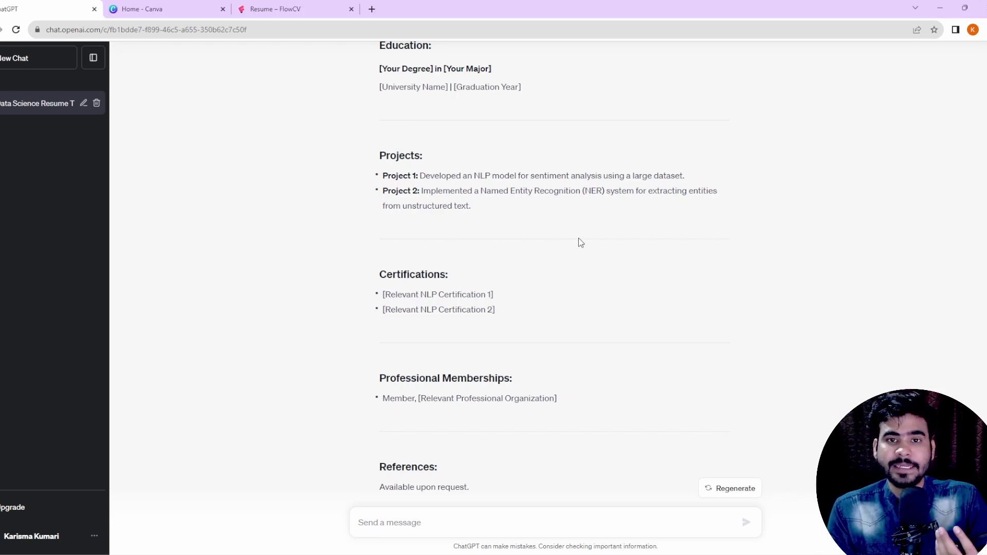
# Step: Go back to the start of the generated NLP Engineer resume and examine the request's closing line and the name and contact placeholders
pyautogui.scroll(6, 580, 242)
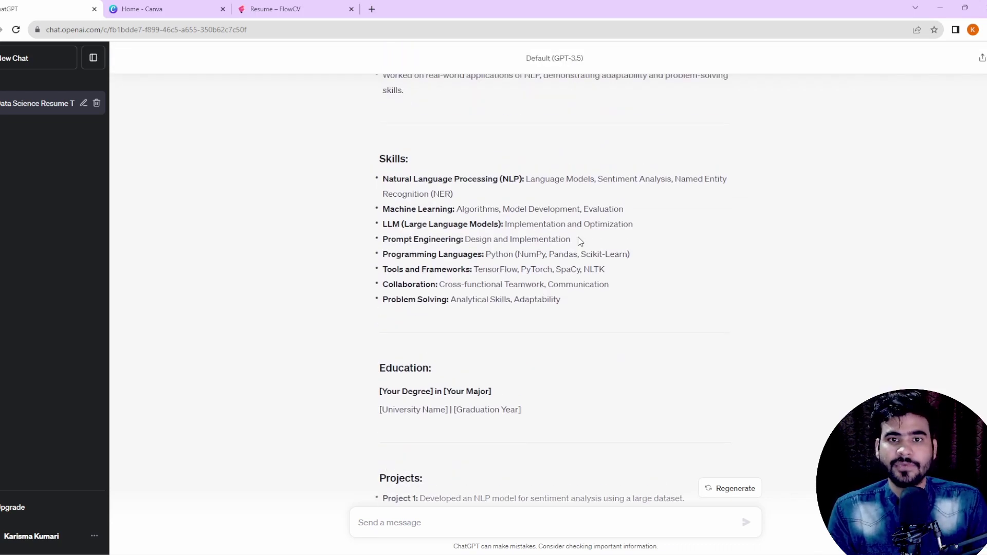
pyautogui.scroll(10, 581, 242)
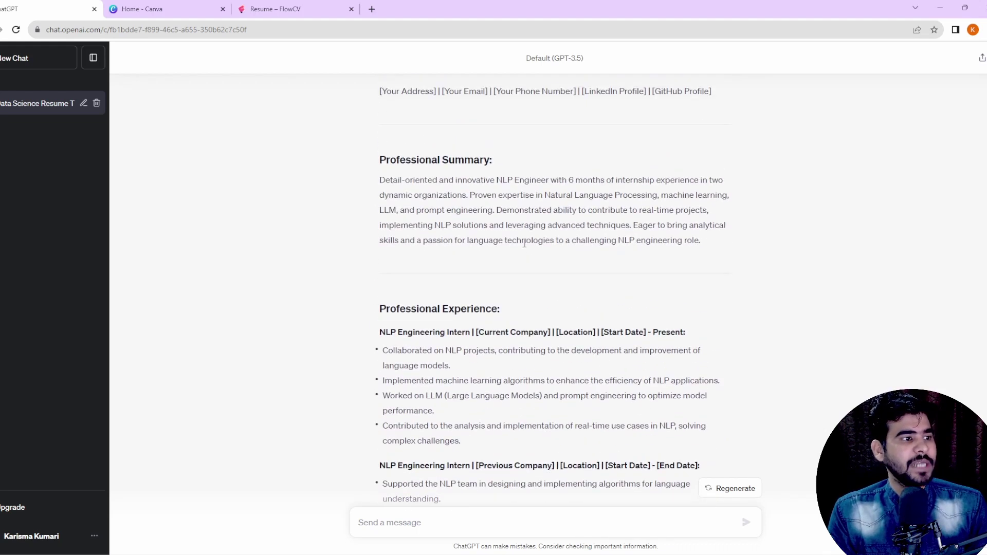
pyautogui.scroll(4, 421, 223)
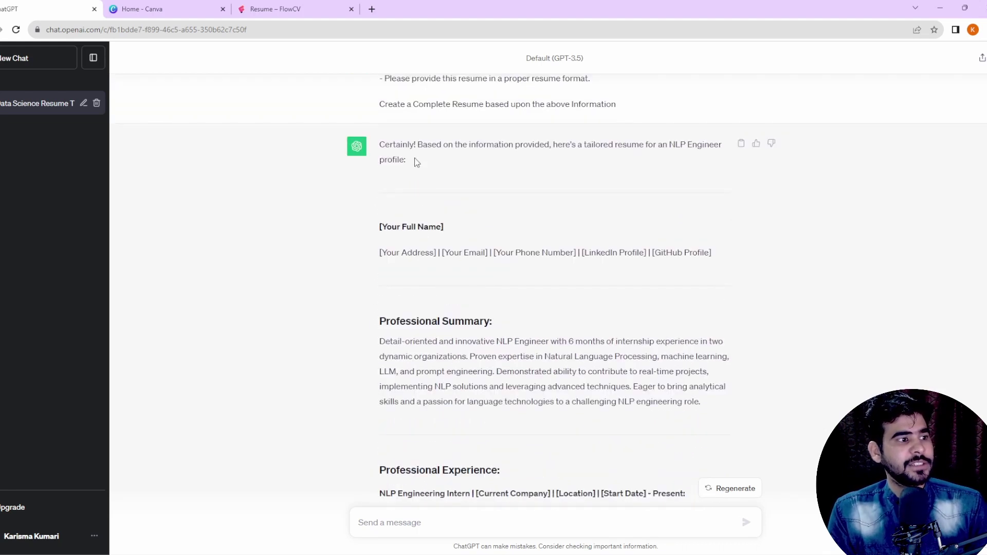
pyautogui.scroll(1, 437, 184)
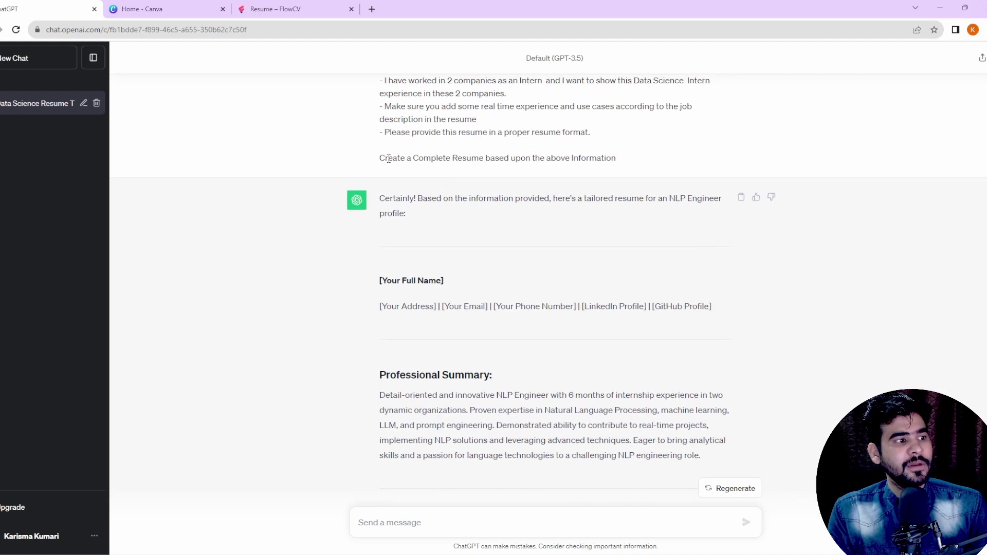
pyautogui.moveTo(389, 159); pyautogui.dragTo(643, 161)
pyautogui.scroll(-2, 535, 216)
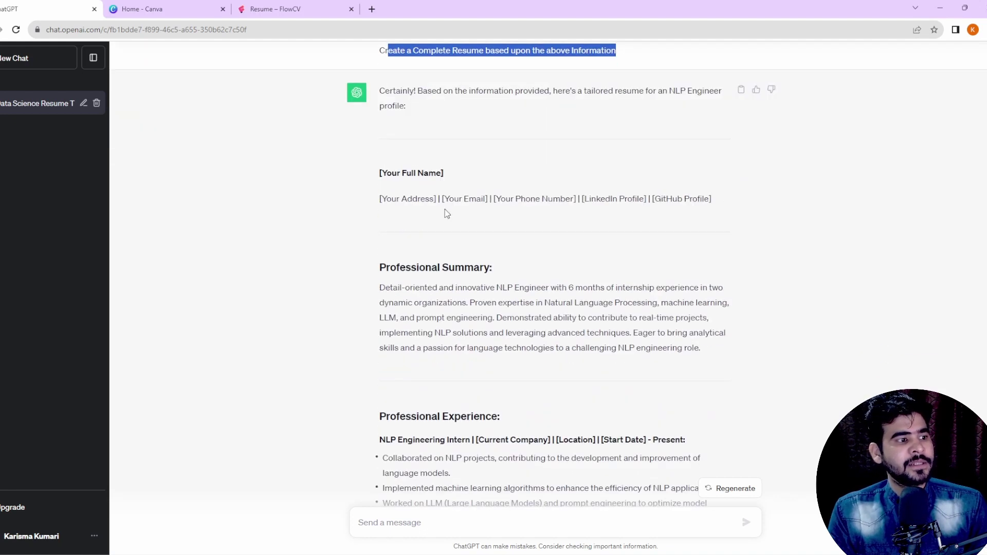
pyautogui.moveTo(378, 177); pyautogui.dragTo(674, 218)
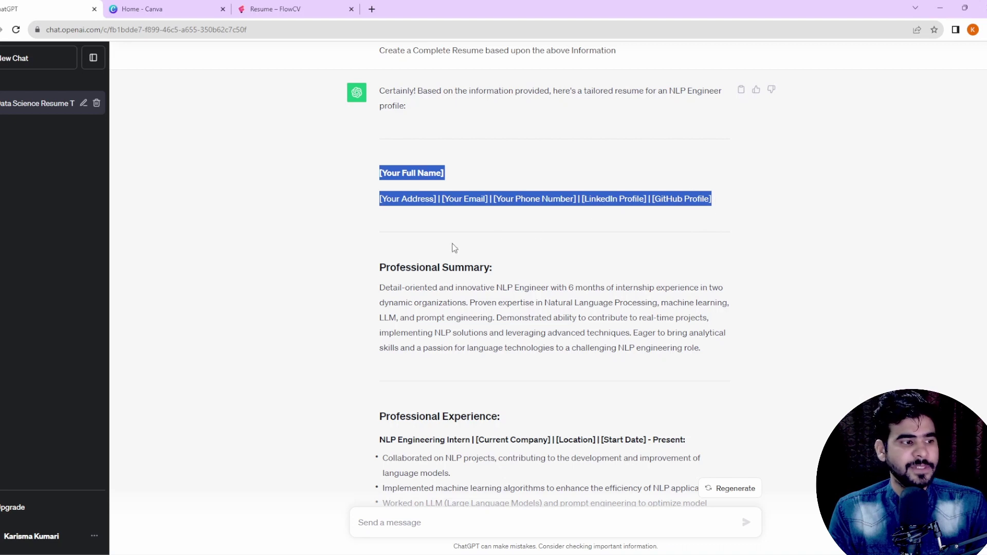
# Step: Read the NLP resume's Professional Summary, covering the internship experience, LLM and prompt engineering expertise, advanced techniques and career interest
pyautogui.moveTo(381, 267); pyautogui.dragTo(489, 268)
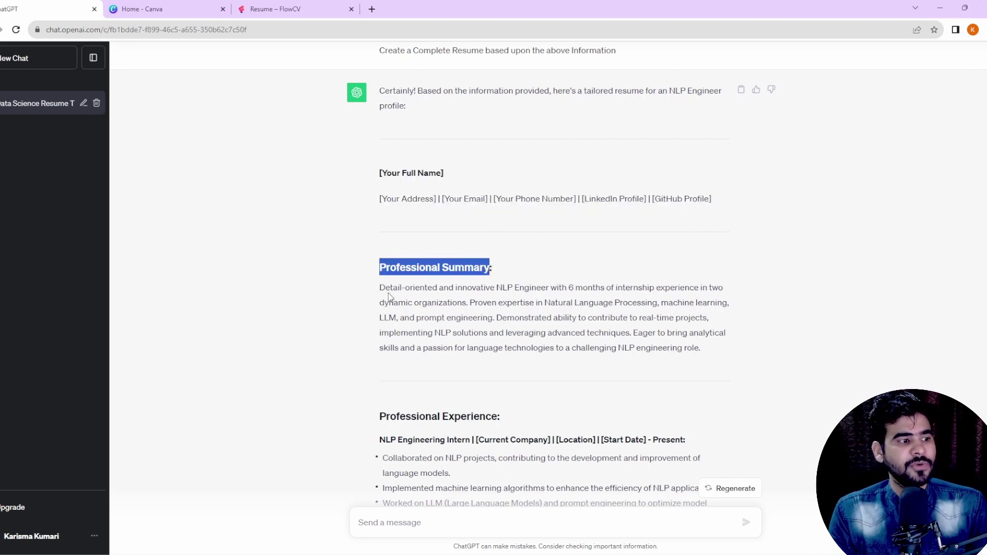
pyautogui.moveTo(379, 287); pyautogui.dragTo(709, 294)
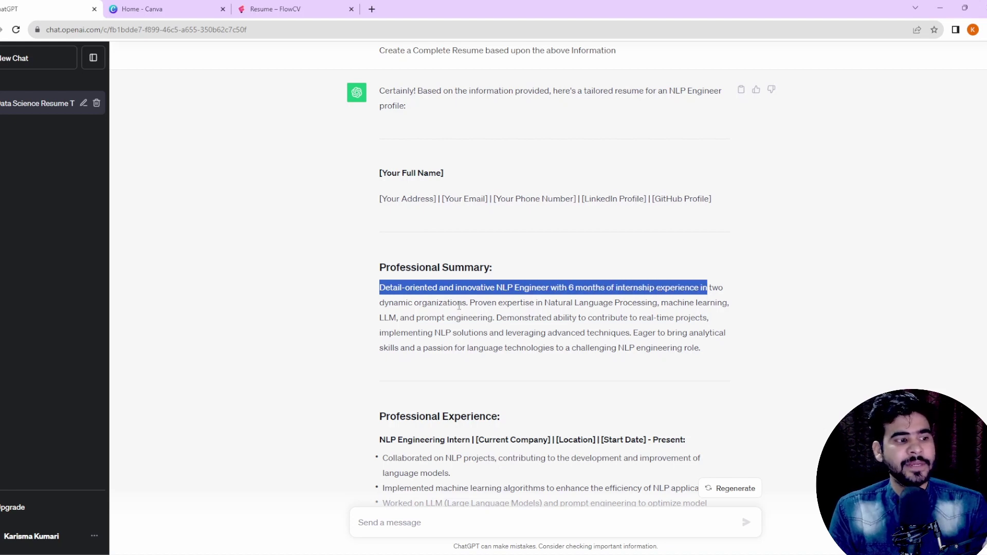
pyautogui.moveTo(470, 303); pyautogui.dragTo(495, 320)
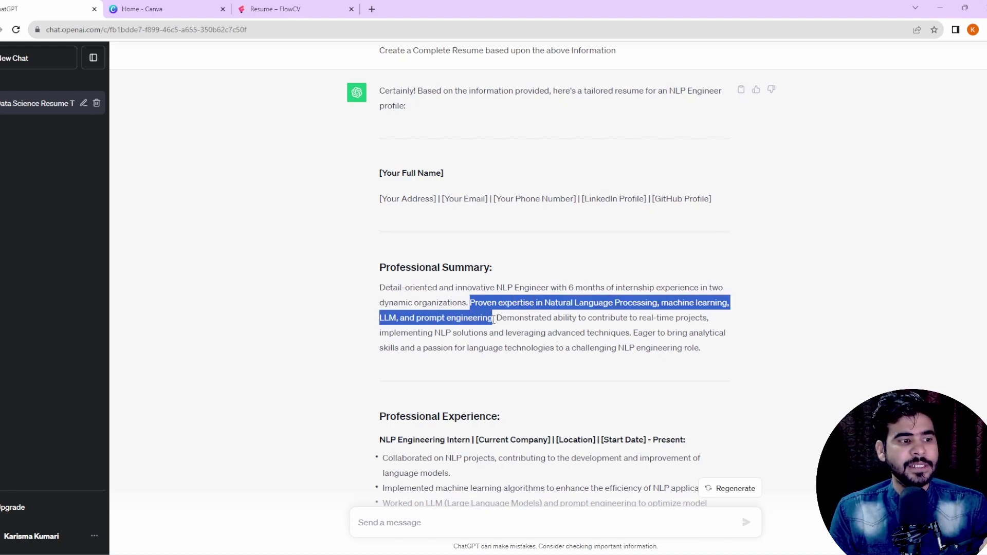
pyautogui.click(667, 316)
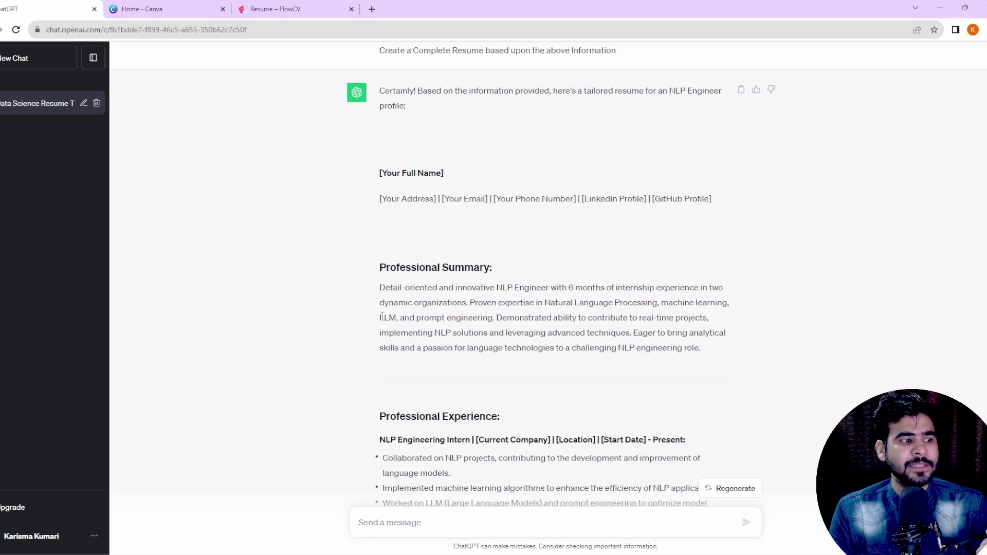
pyautogui.moveTo(379, 318); pyautogui.dragTo(487, 319)
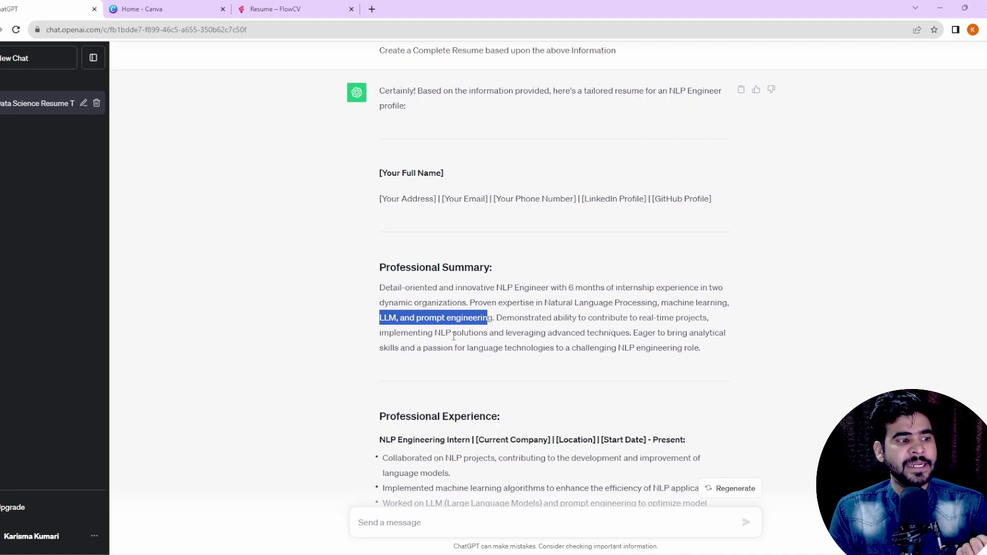
pyautogui.moveTo(507, 333); pyautogui.dragTo(599, 333)
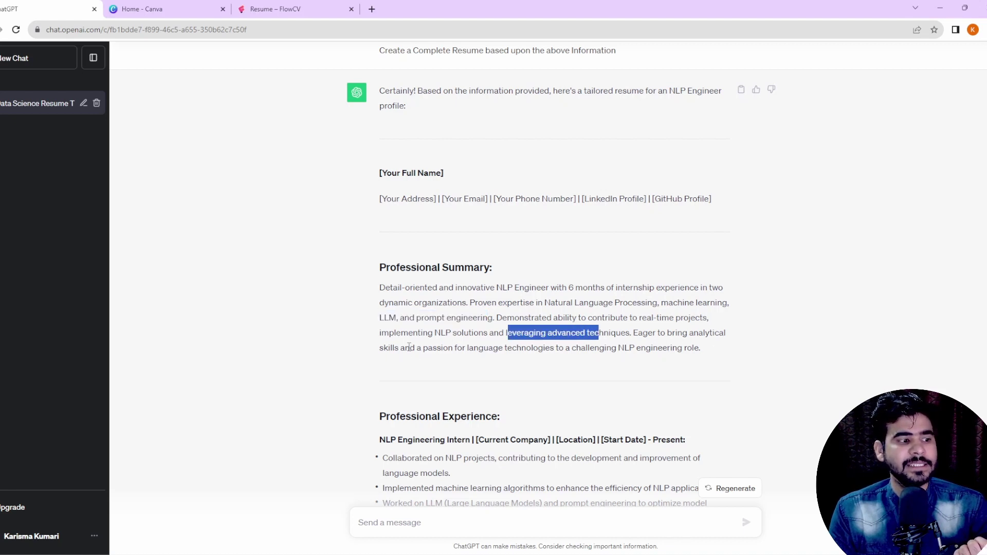
pyautogui.moveTo(416, 348); pyautogui.dragTo(687, 348)
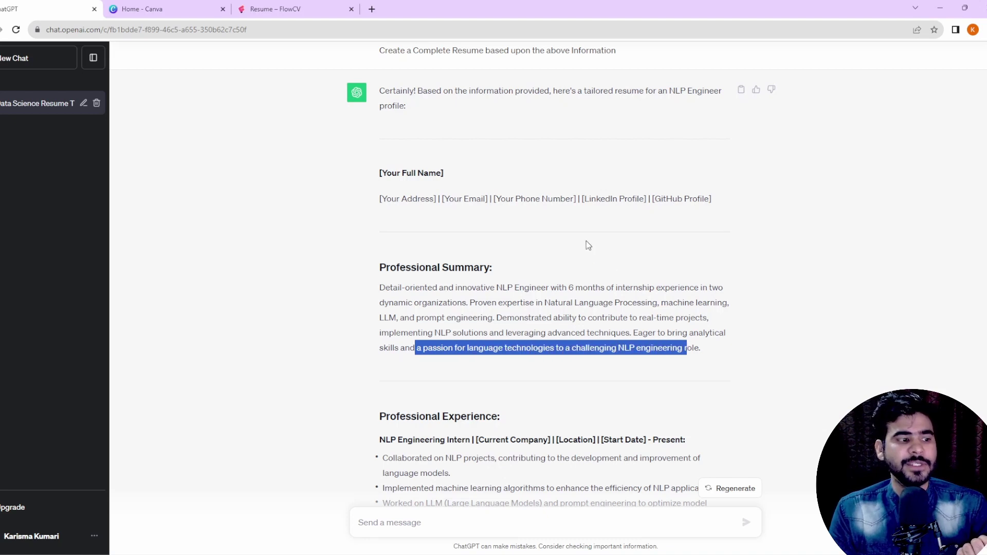
# Step: Examine the NLP resume's Professional Experience heading, current-company intern title line with its placeholders, and the bullet about collaborating on NLP projects
pyautogui.scroll(-3, 571, 245)
pyautogui.moveTo(379, 256); pyautogui.dragTo(416, 256)
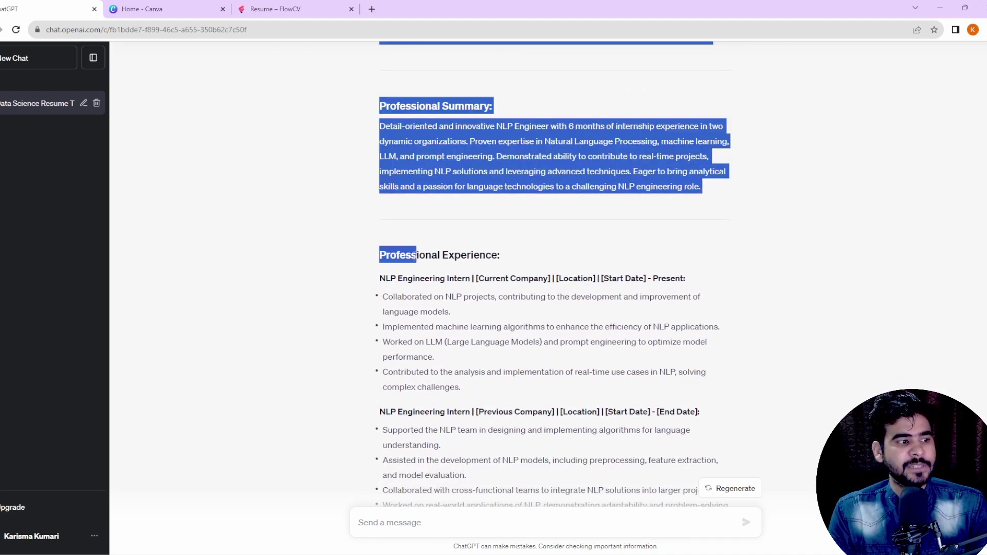
pyautogui.click(409, 277)
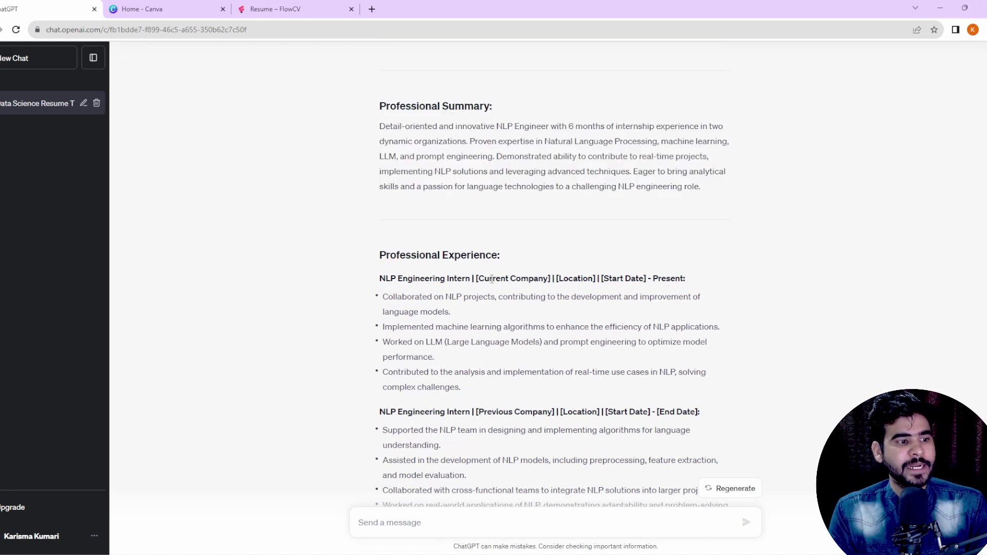
pyautogui.moveTo(491, 279); pyautogui.dragTo(612, 278)
pyautogui.moveTo(382, 296); pyautogui.dragTo(432, 312)
pyautogui.scroll(-1, 475, 280)
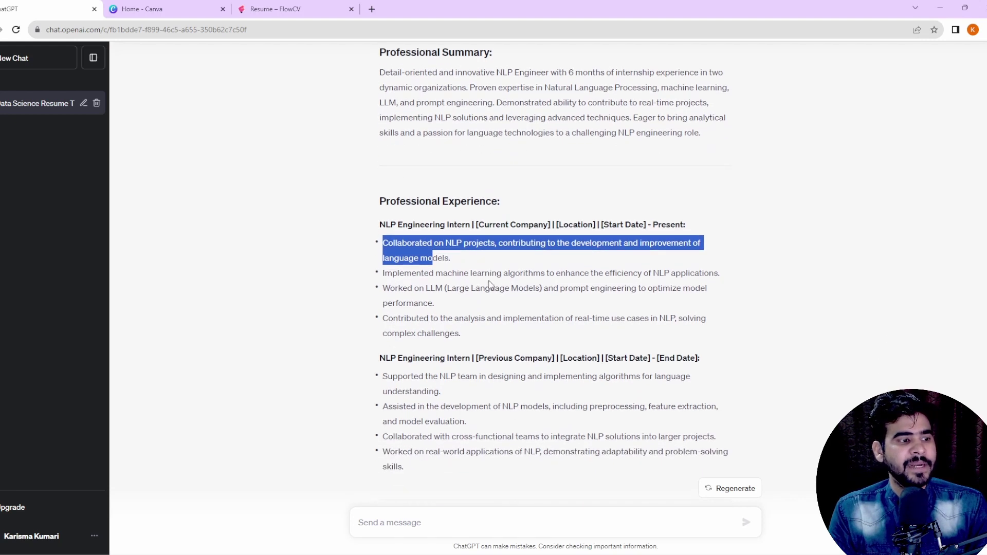
# Step: Read the current-company internship's remaining bullets on machine learning algorithms, LLM and prompt engineering work, and real-time NLP use cases
pyautogui.click(656, 271)
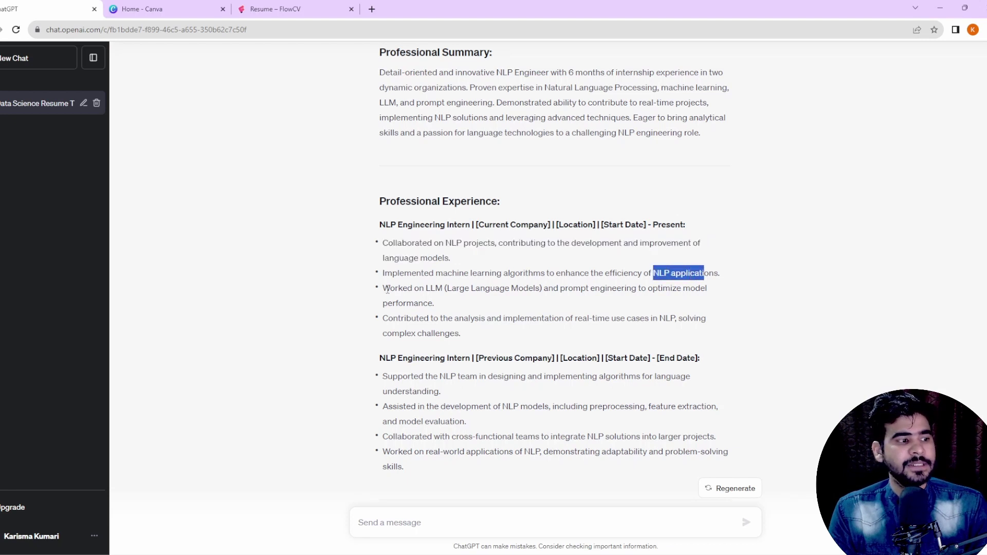
pyautogui.moveTo(437, 287); pyautogui.dragTo(536, 286)
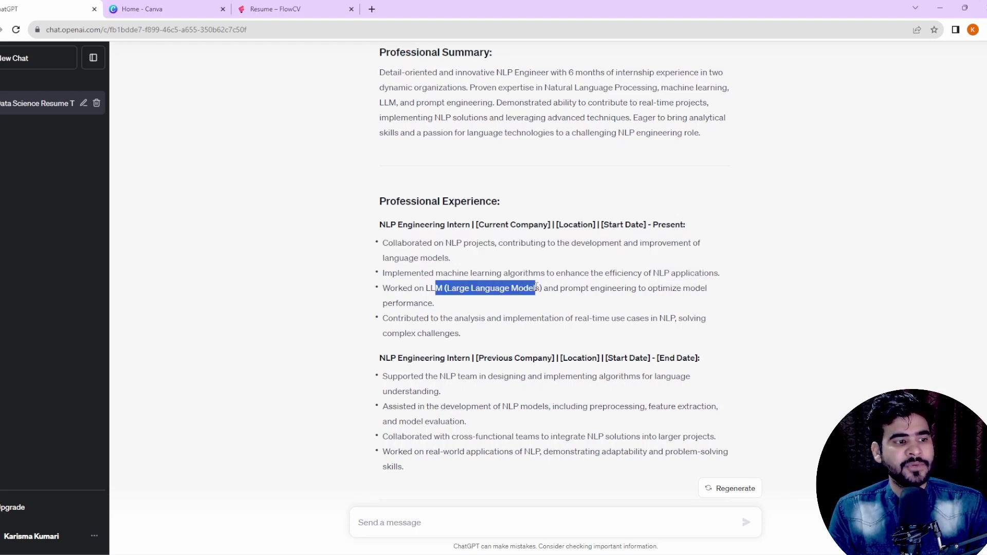
pyautogui.moveTo(648, 289); pyautogui.dragTo(543, 306)
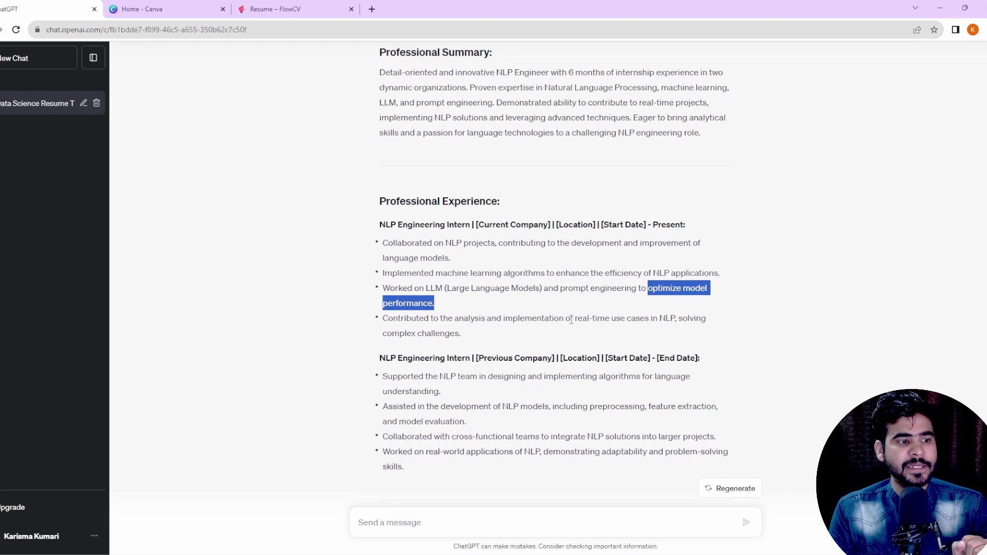
pyautogui.moveTo(573, 319); pyautogui.dragTo(701, 320)
pyautogui.click(703, 319)
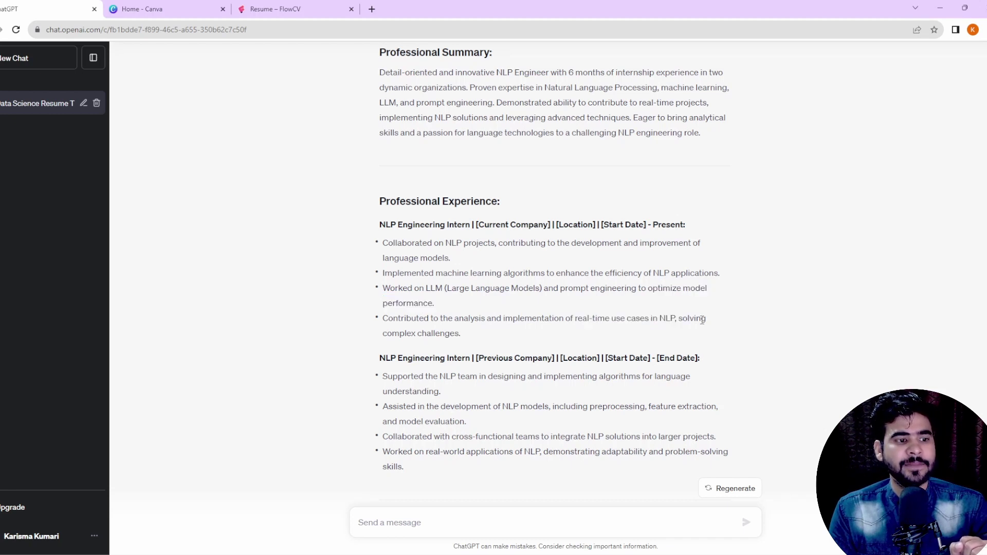
pyautogui.doubleClick(702, 320)
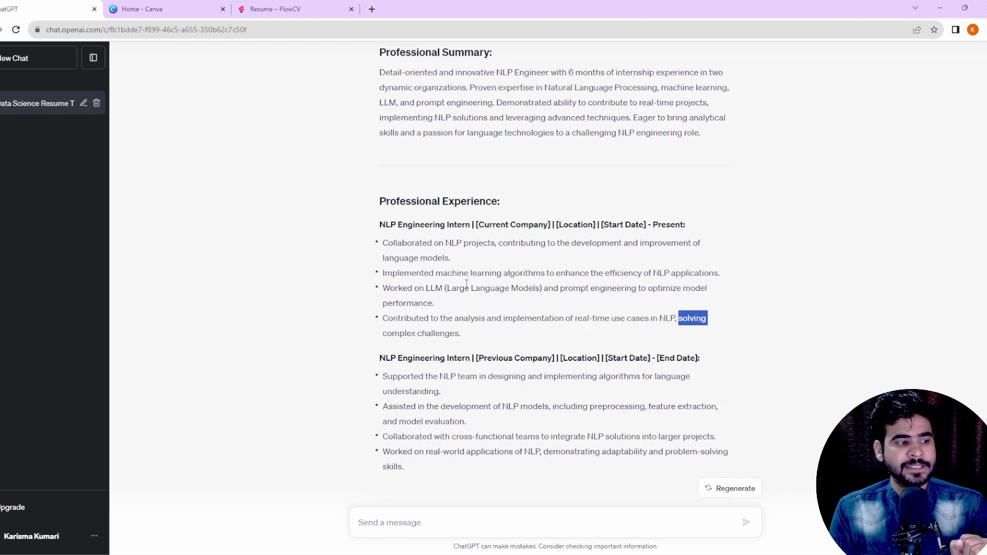
# Step: Read the previous-company NLP internship entry, covering its algorithm design, model development and cross-functional collaboration bullets
pyautogui.scroll(-2, 467, 284)
pyautogui.moveTo(378, 251); pyautogui.dragTo(449, 251)
pyautogui.moveTo(389, 269); pyautogui.dragTo(671, 270)
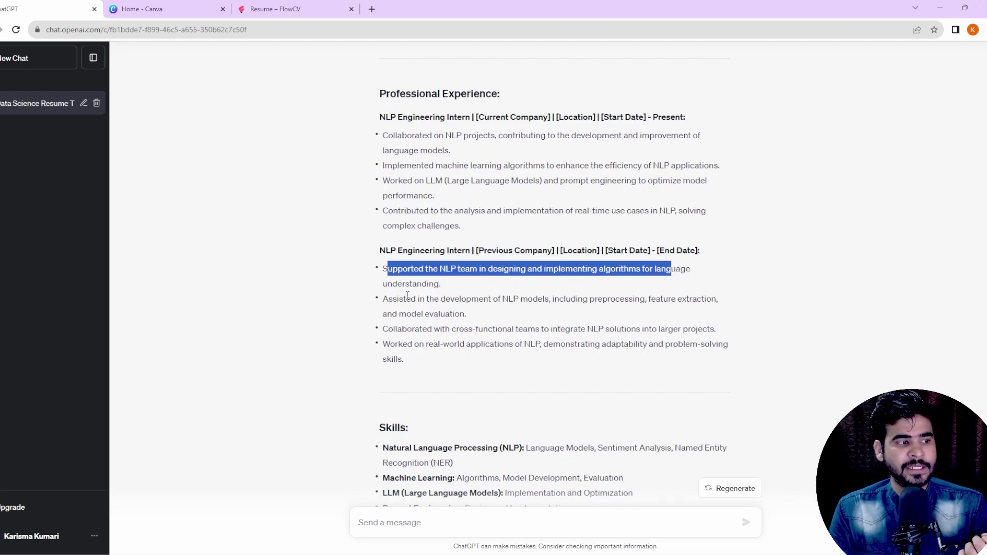
pyautogui.moveTo(386, 302); pyautogui.dragTo(490, 315)
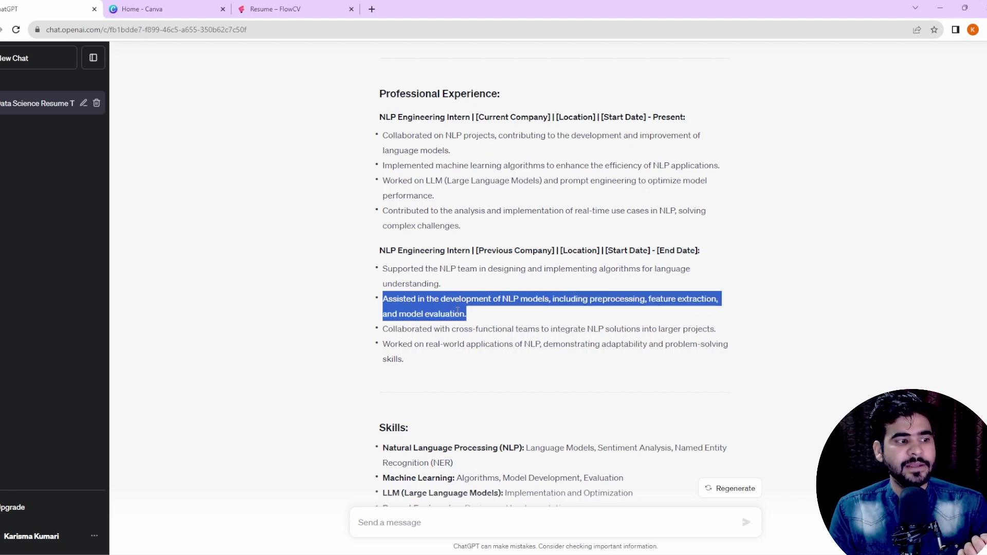
pyautogui.moveTo(385, 329); pyautogui.dragTo(703, 324)
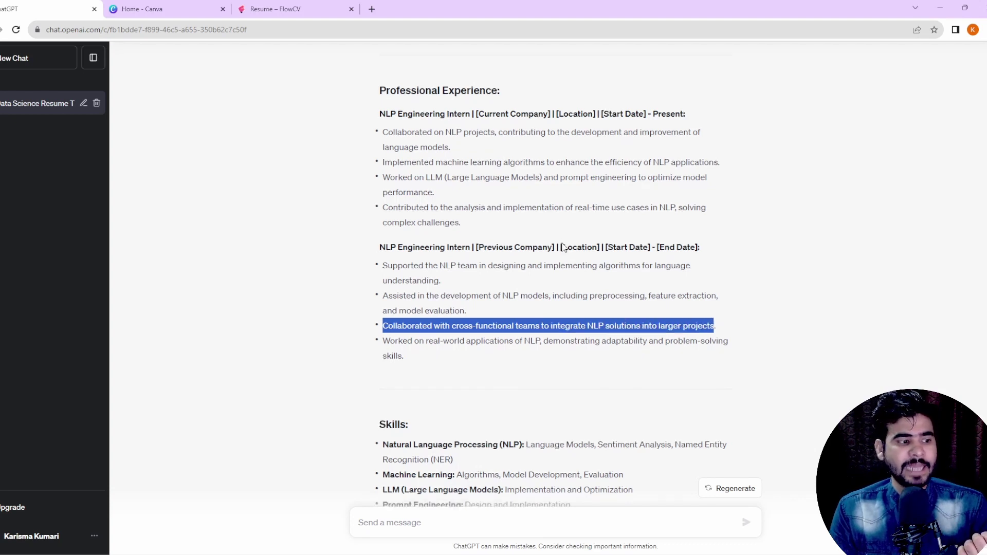
# Step: Review the resume's Skills section line by line, from Natural Language Processing to Problem Solving
pyautogui.scroll(-3, 532, 252)
pyautogui.moveTo(384, 272); pyautogui.dragTo(447, 273)
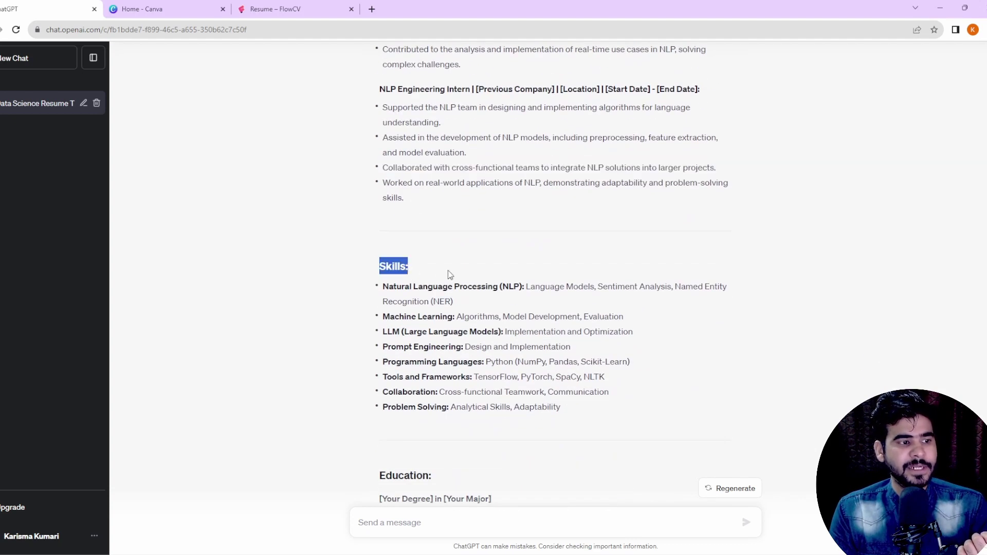
pyautogui.moveTo(531, 289)
pyautogui.mouseDown()
pyautogui.moveTo(674, 288)
pyautogui.moveTo(531, 307)
pyautogui.mouseUp()
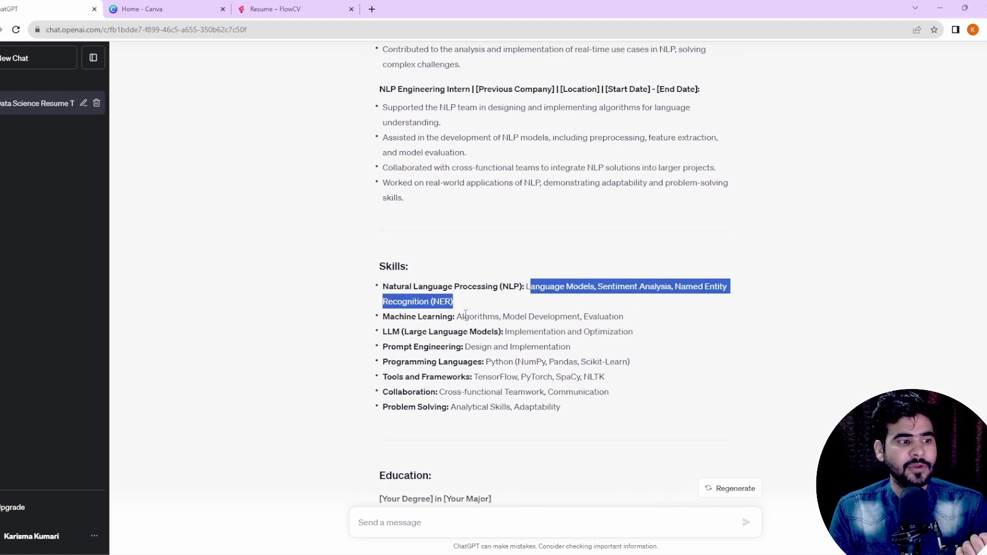
pyautogui.moveTo(464, 316); pyautogui.dragTo(625, 317)
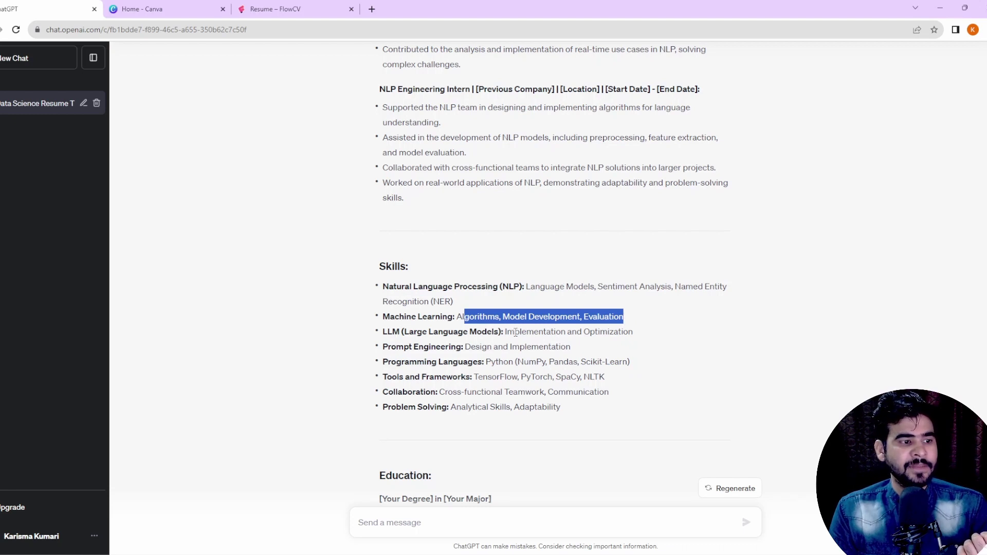
pyautogui.moveTo(516, 333); pyautogui.dragTo(626, 333)
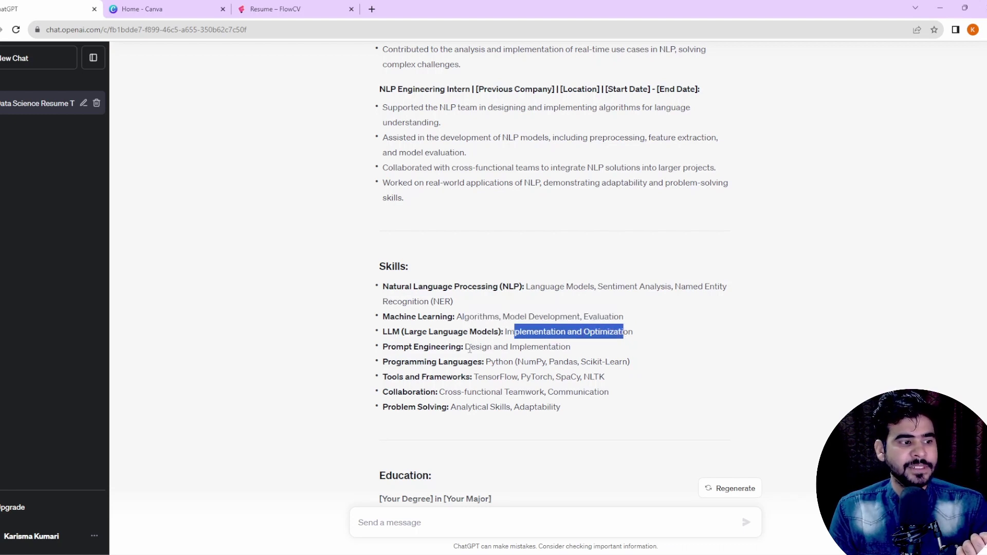
pyautogui.moveTo(468, 349); pyautogui.dragTo(383, 362)
pyautogui.moveTo(472, 378); pyautogui.dragTo(597, 362)
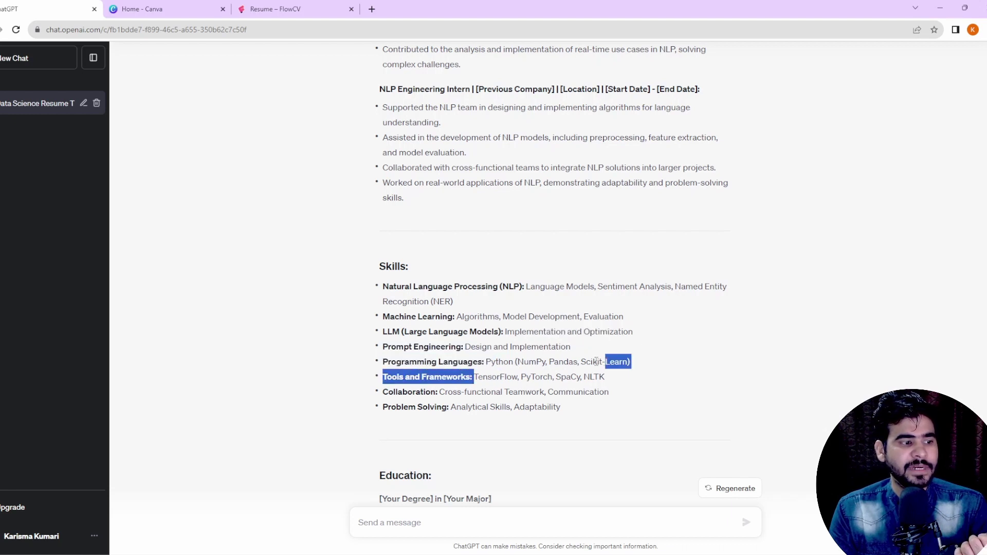
pyautogui.moveTo(439, 393); pyautogui.dragTo(605, 394)
pyautogui.moveTo(379, 408); pyautogui.dragTo(475, 407)
# Step: Examine the two entries in the resume's Projects section, on sentiment analysis and Named Entity Recognition
pyautogui.scroll(-5, 484, 252)
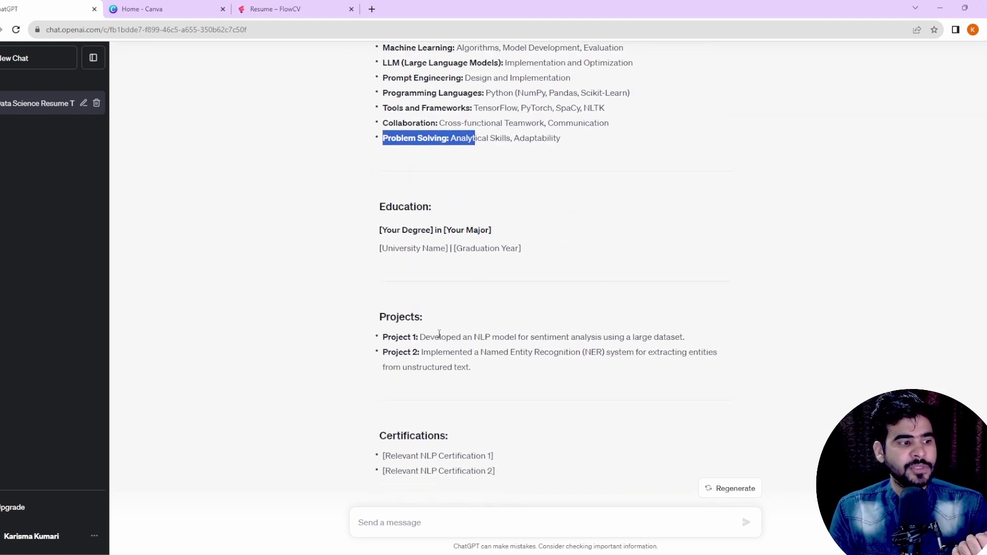
pyautogui.moveTo(429, 335); pyautogui.dragTo(672, 335)
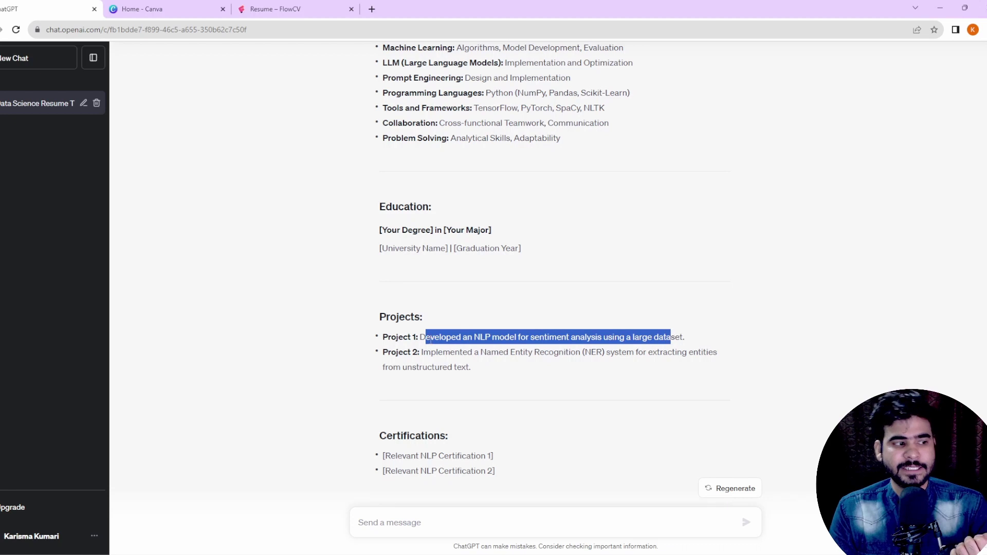
pyautogui.tripleClick(431, 337)
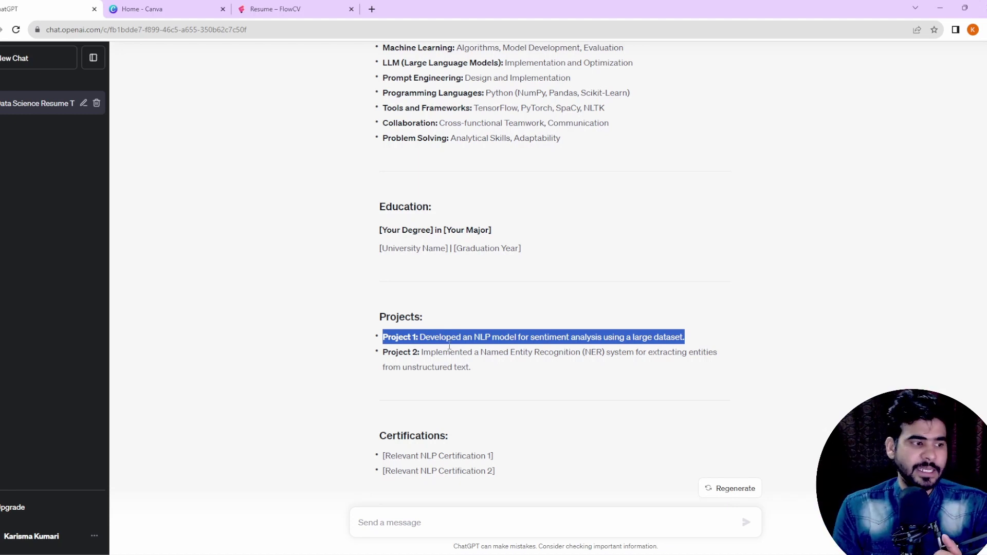
pyautogui.moveTo(600, 359); pyautogui.dragTo(434, 384)
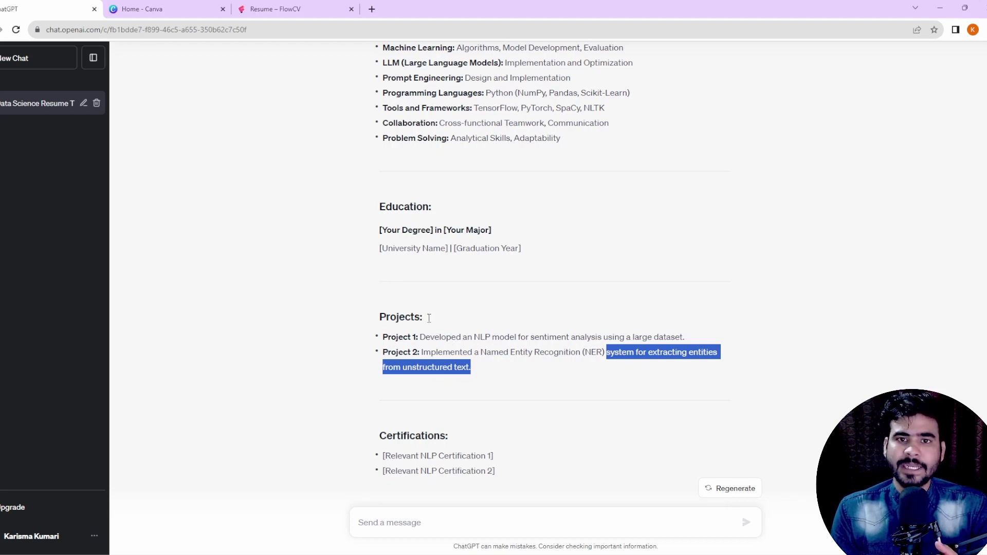
# Step: Copy the whole NLP Engineer resume prompt from the conversation and paste it as a new message draft
pyautogui.scroll(15, 549, 295)
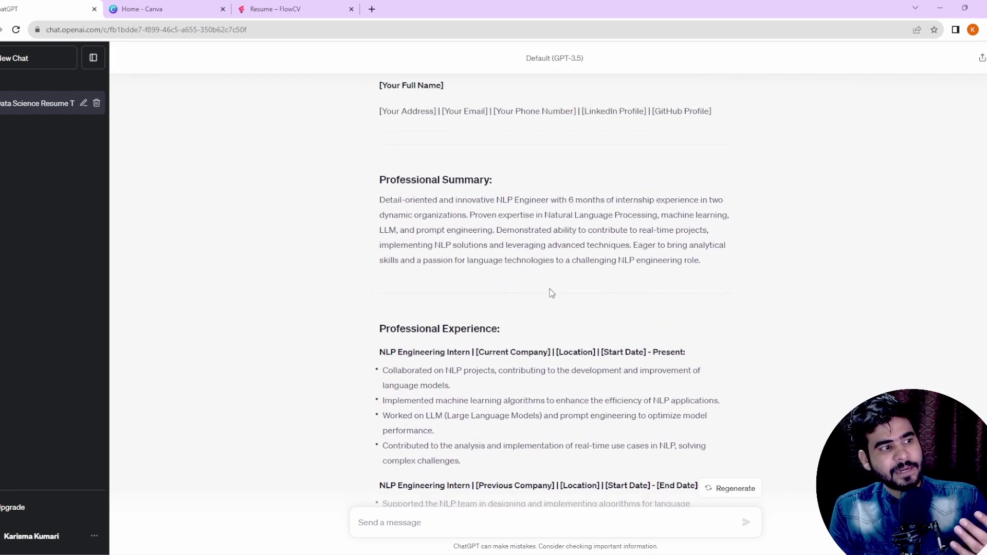
pyautogui.scroll(3, 552, 293)
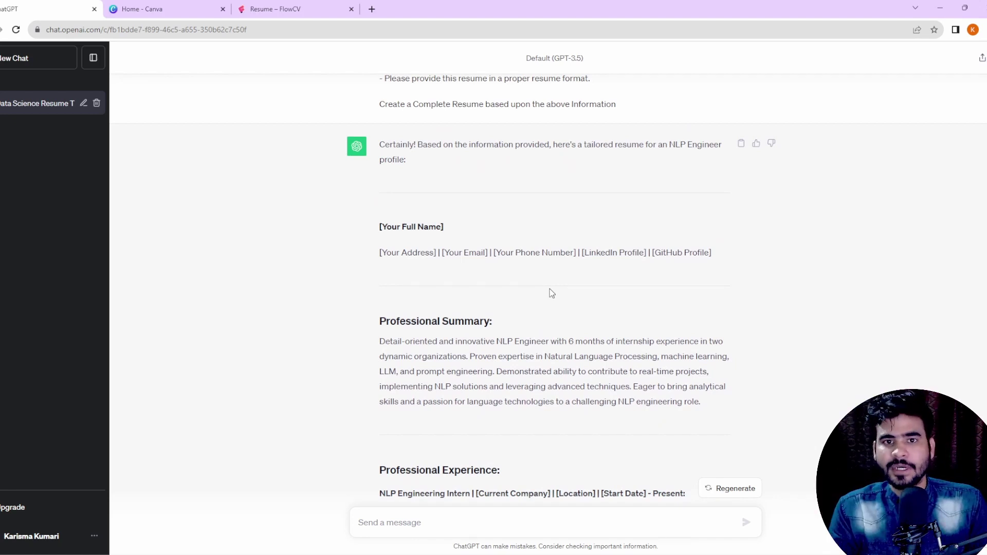
pyautogui.scroll(3, 549, 296)
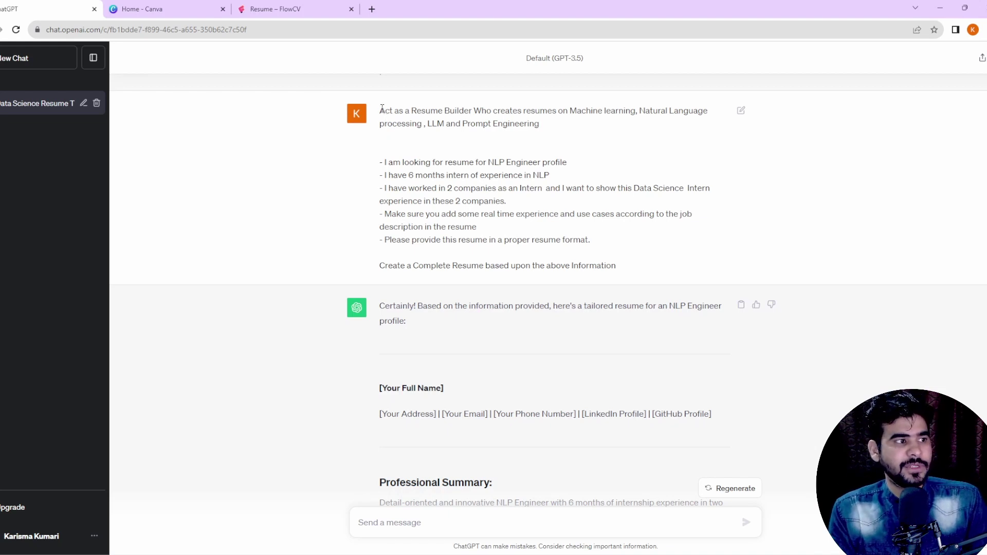
pyautogui.moveTo(382, 109); pyautogui.dragTo(632, 270)
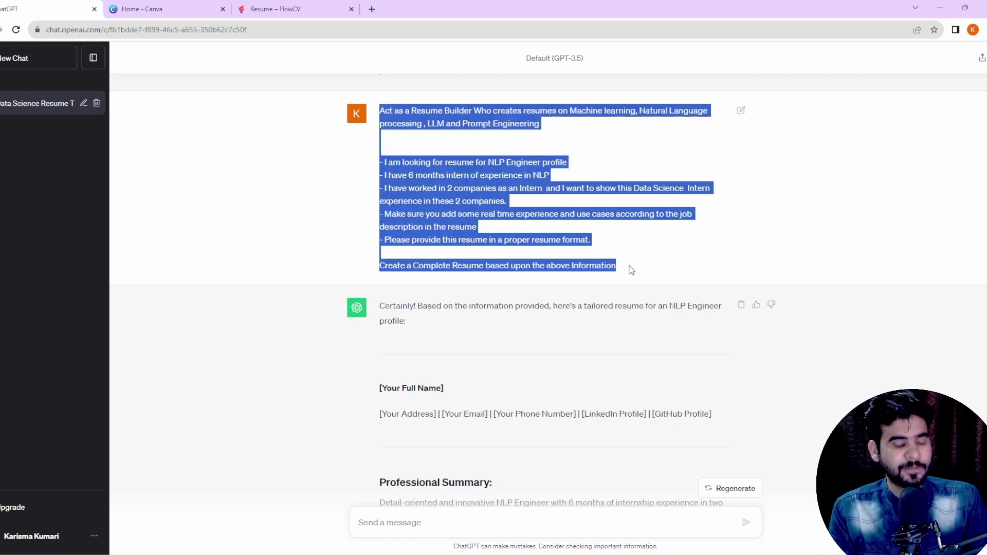
pyautogui.hotkey('ctrl', 'c')
pyautogui.scroll(-9, 560, 389)
pyautogui.click(469, 517)
pyautogui.hotkey('ctrl', 'v')
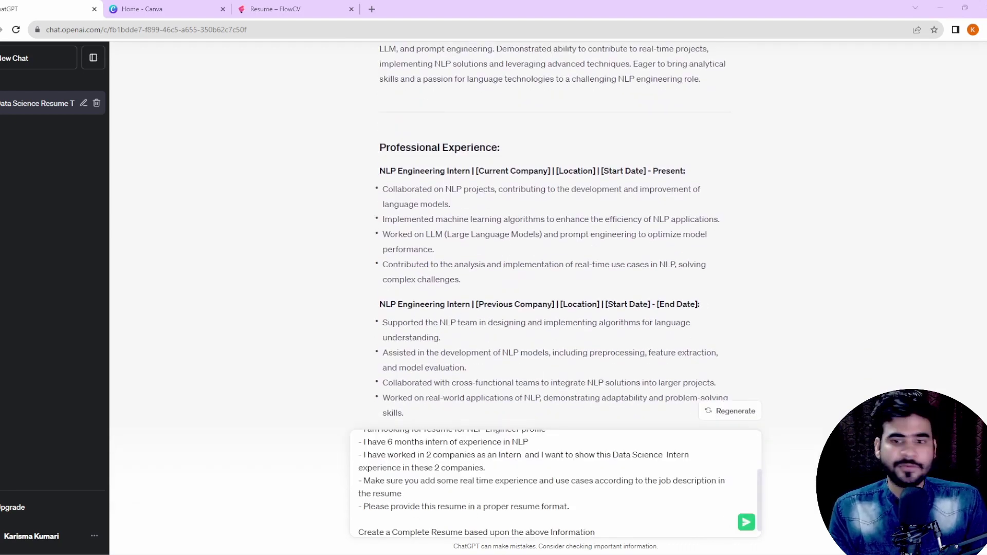
# Step: Replace the draft's closing line with "Wait for me to provide you a job description." and send the prompt
pyautogui.tripleClick(483, 531)
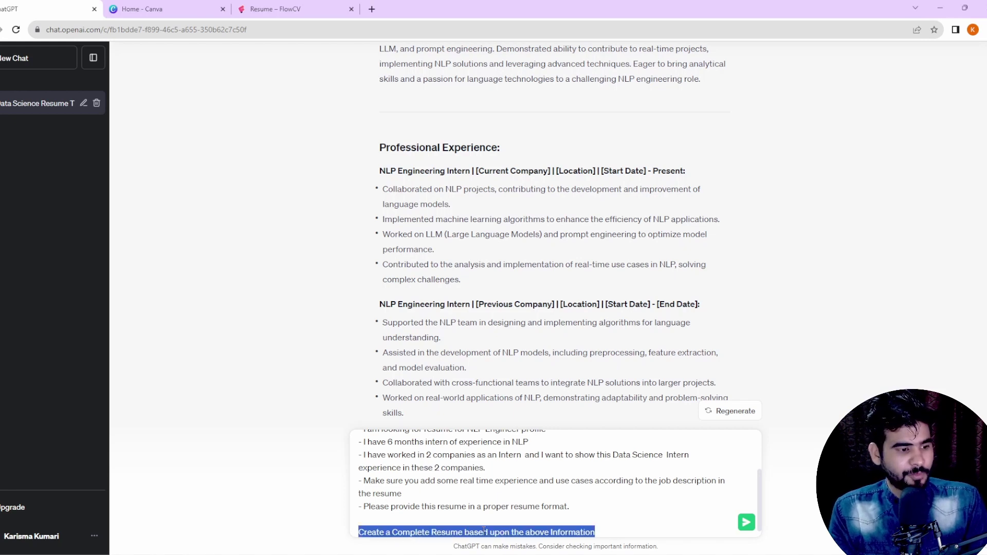
pyautogui.write('Wait for me to provide you a job description.')
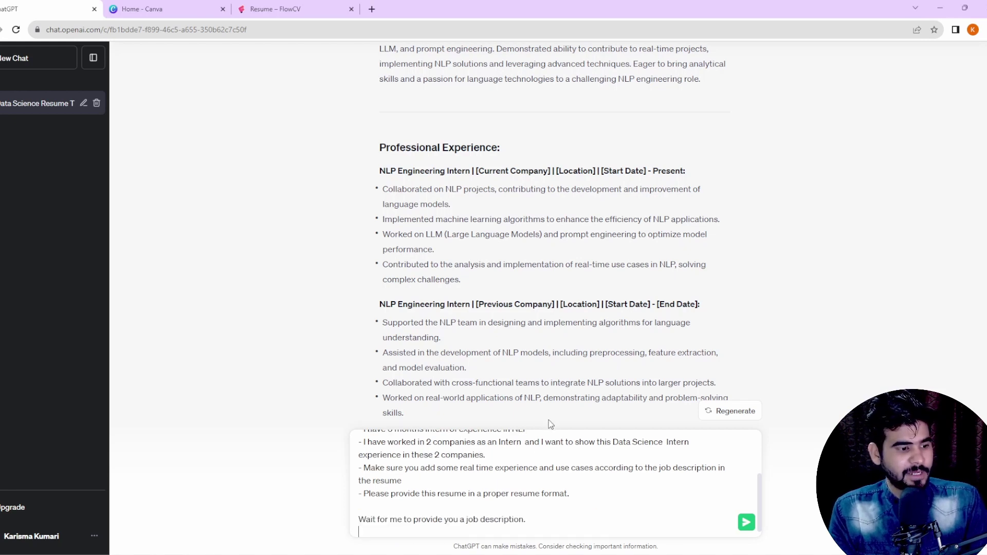
pyautogui.click(352, 527)
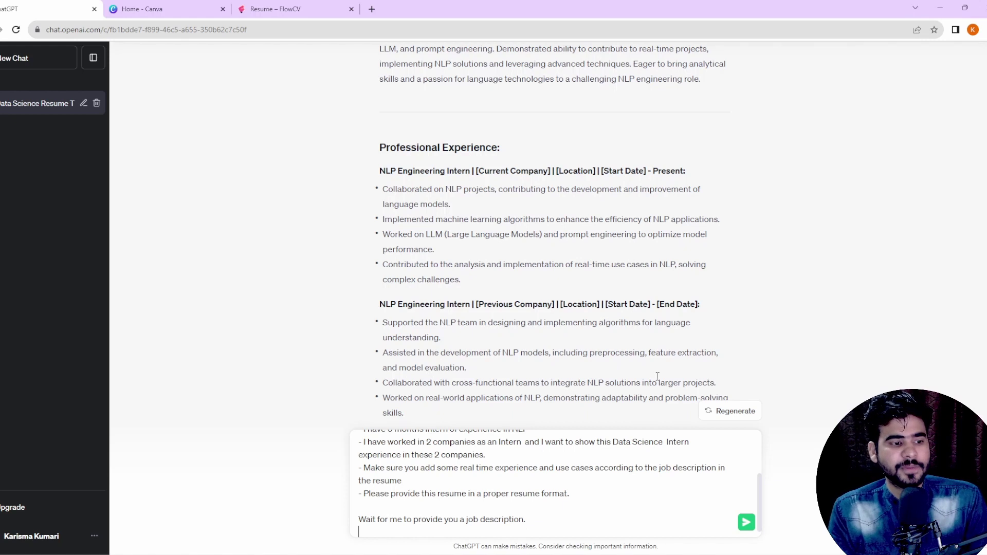
pyautogui.scroll(-10, 658, 376)
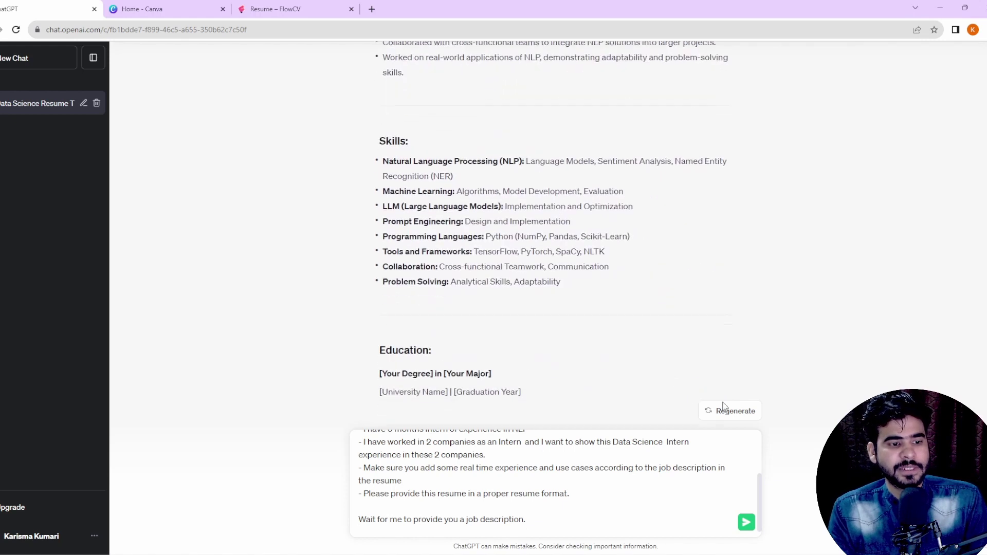
pyautogui.click(746, 523)
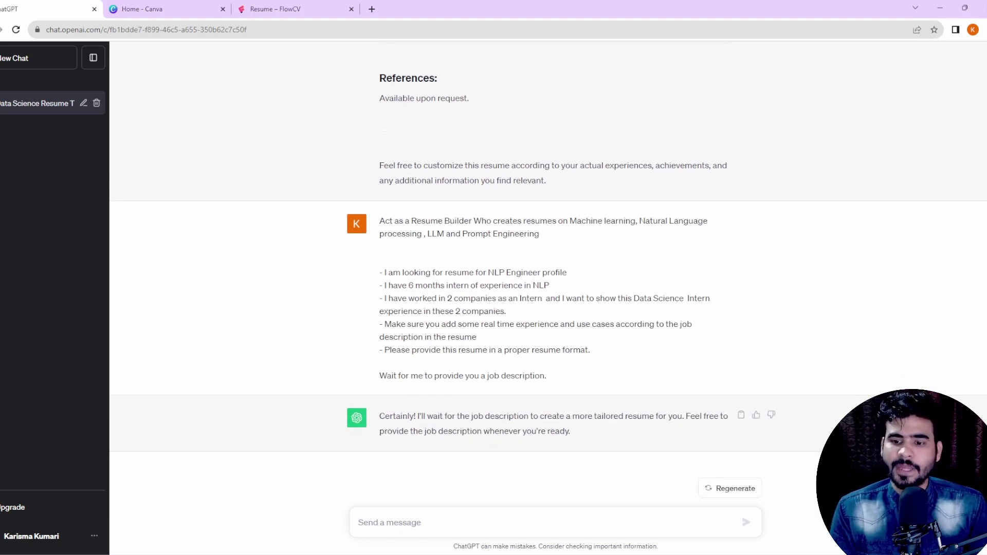
# Step: Switch to the LinkedIn job search and search for "Data Science Freshers" in Noida, Uttar Pradesh, India
pyautogui.hotkey('alt', 'Tab')
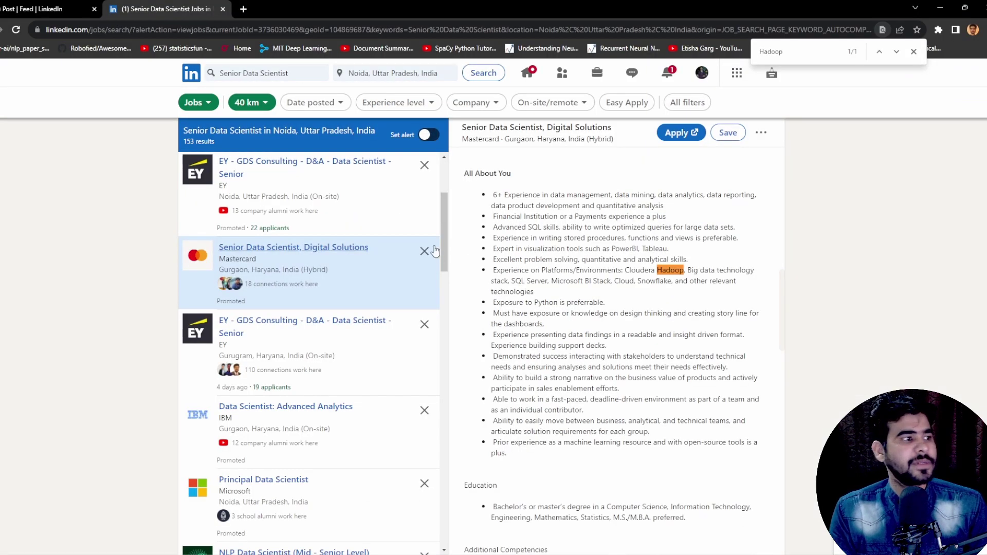
pyautogui.moveTo(292, 69); pyautogui.dragTo(211, 67)
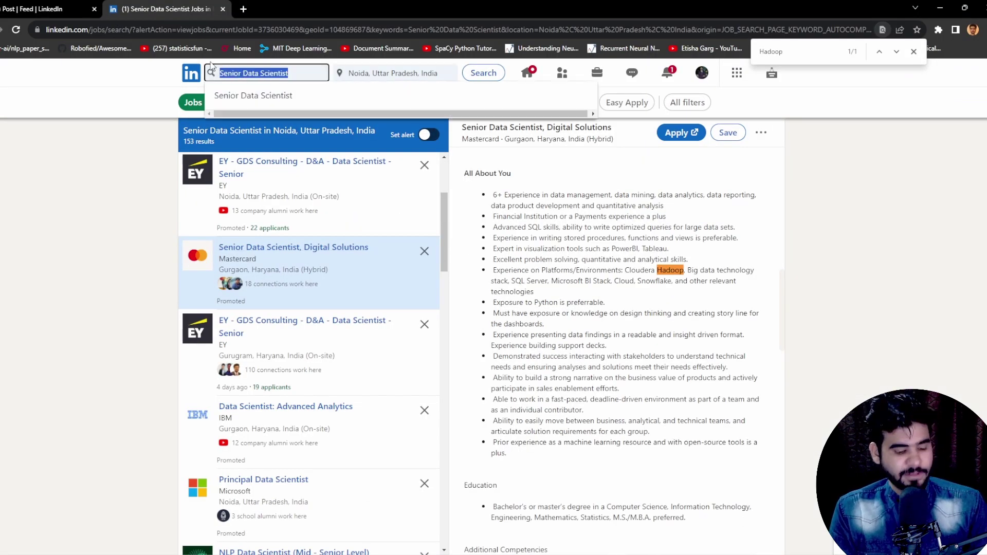
pyautogui.write('Data Scienc')
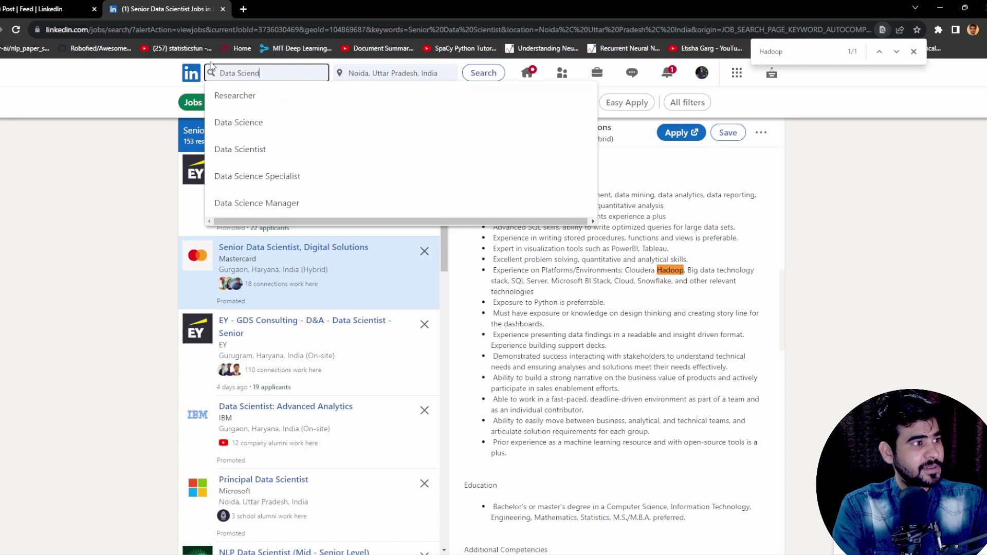
pyautogui.write('e')
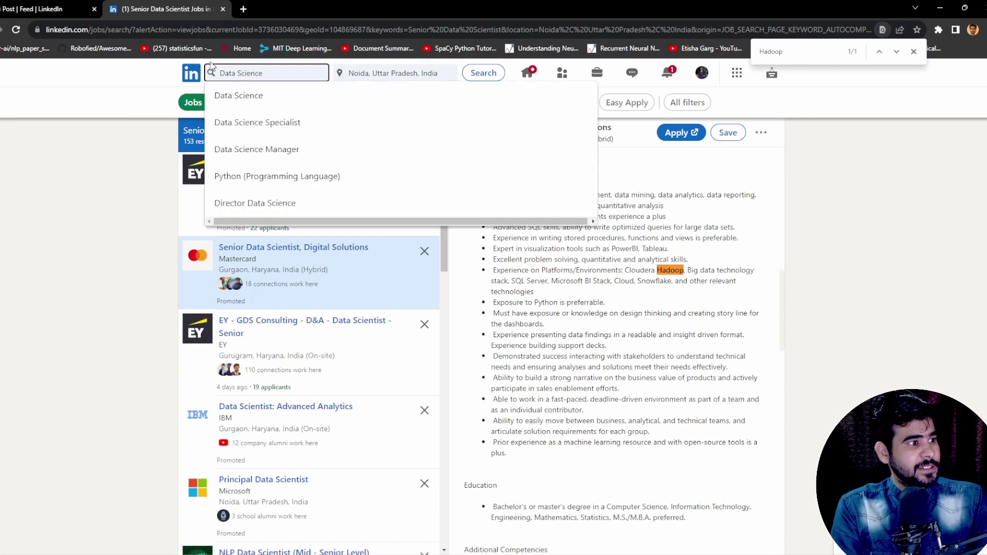
pyautogui.write(' Fres')
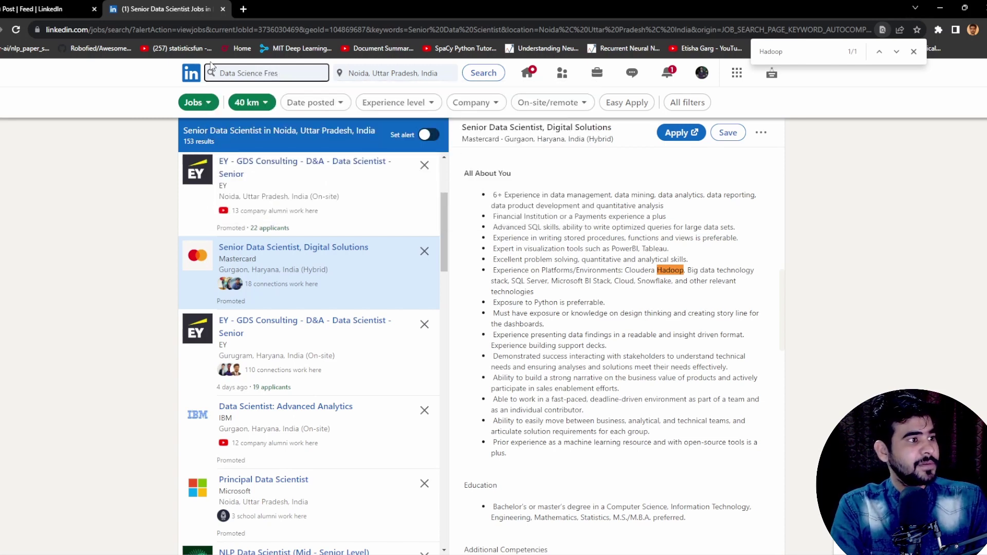
pyautogui.write('hers')
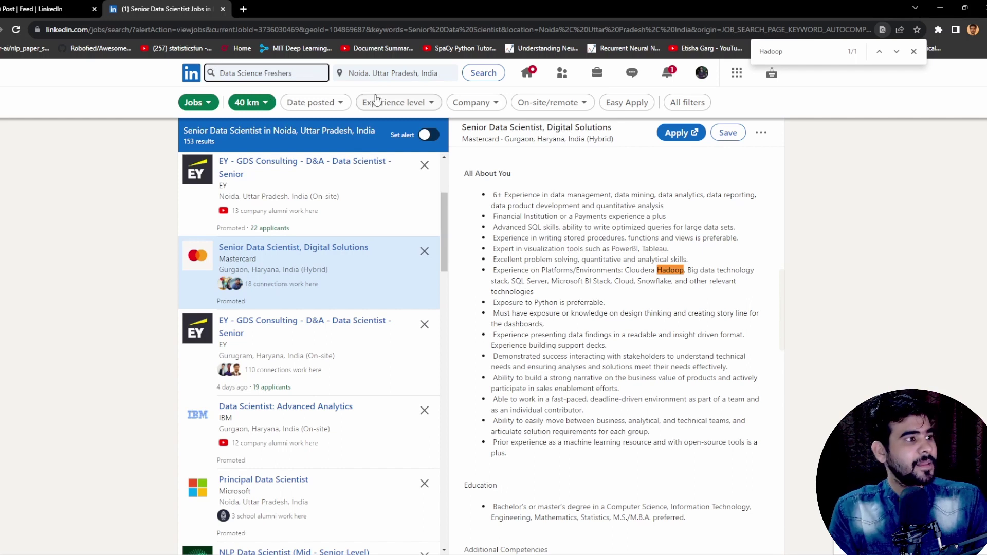
pyautogui.click(482, 77)
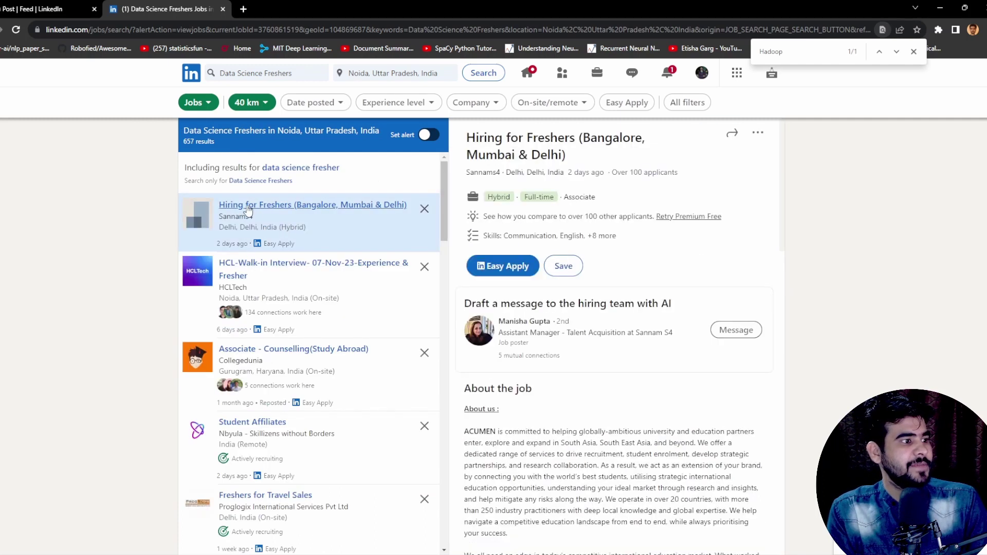
# Step: Read the Duties and Responsibilities of the "Hiring for Freshers (Bangalore, Mumbai & Delhi)" posting
pyautogui.scroll(-4, 565, 267)
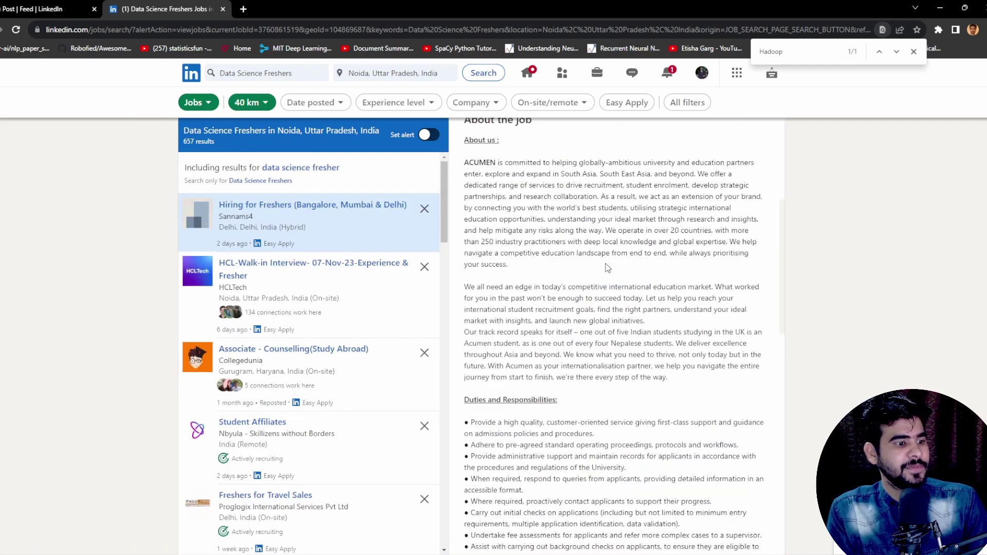
pyautogui.scroll(-3, 597, 262)
pyautogui.scroll(-2, 596, 263)
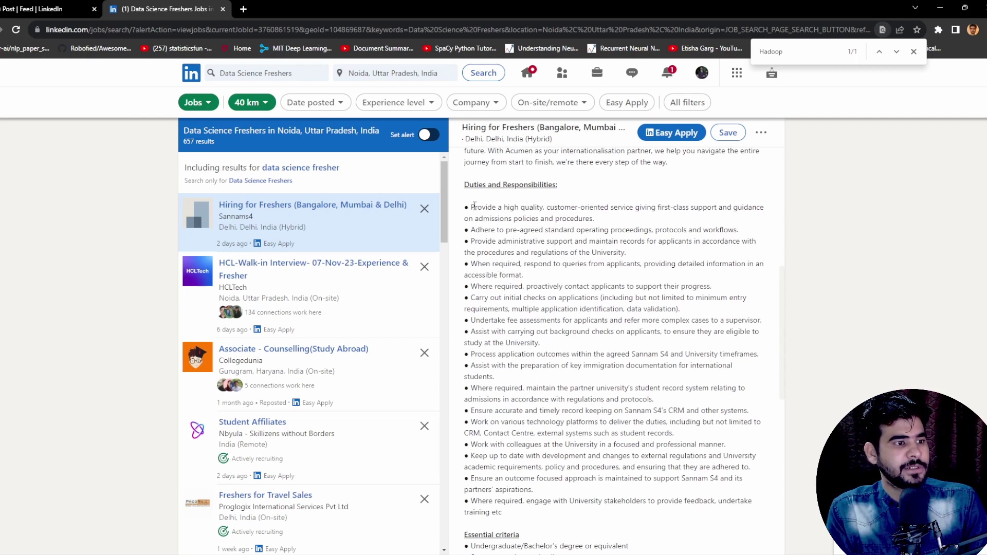
pyautogui.moveTo(475, 206); pyautogui.dragTo(560, 349)
pyautogui.click(560, 349)
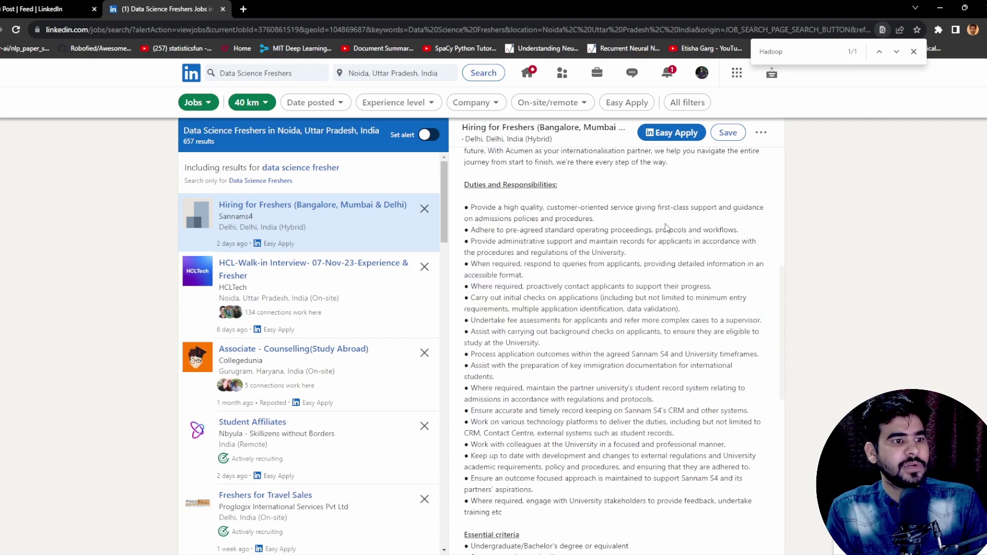
pyautogui.moveTo(652, 208); pyautogui.dragTo(720, 208)
pyautogui.click(607, 225)
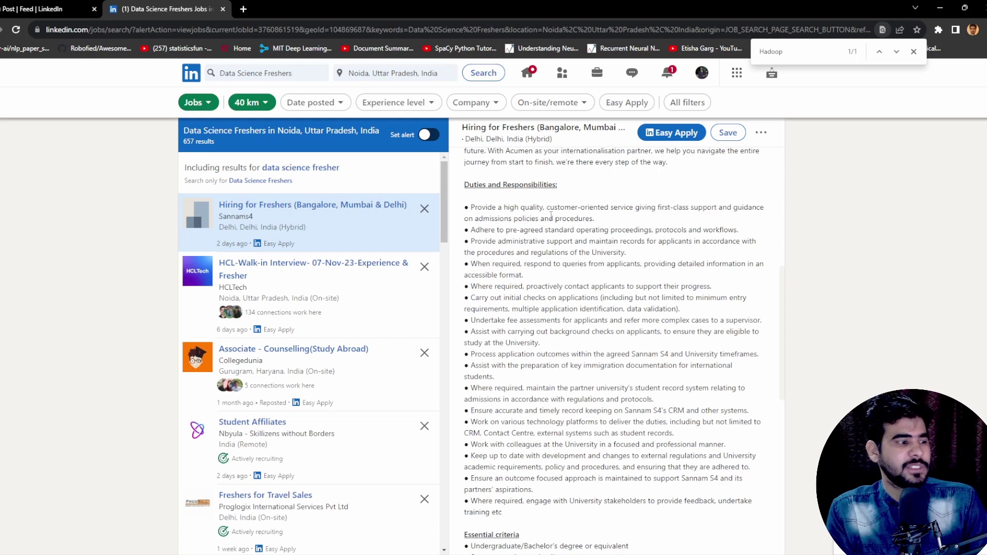
# Step: Browse the job results for a suitable fresher role, checking the GlobEDwise "freshers" and "Chat Process Fresher" postings
pyautogui.scroll(-3, 360, 293)
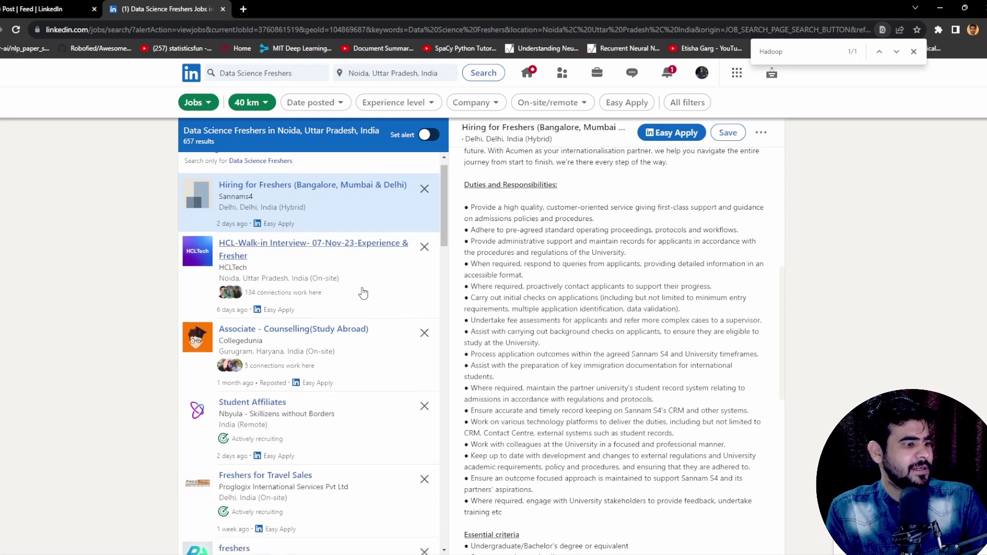
pyautogui.scroll(-6, 360, 293)
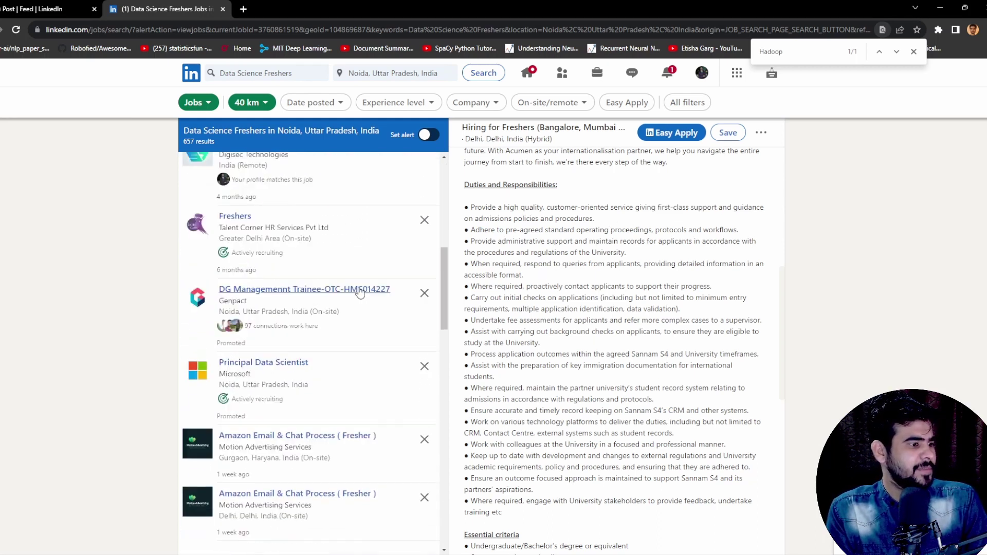
pyautogui.scroll(-3, 353, 304)
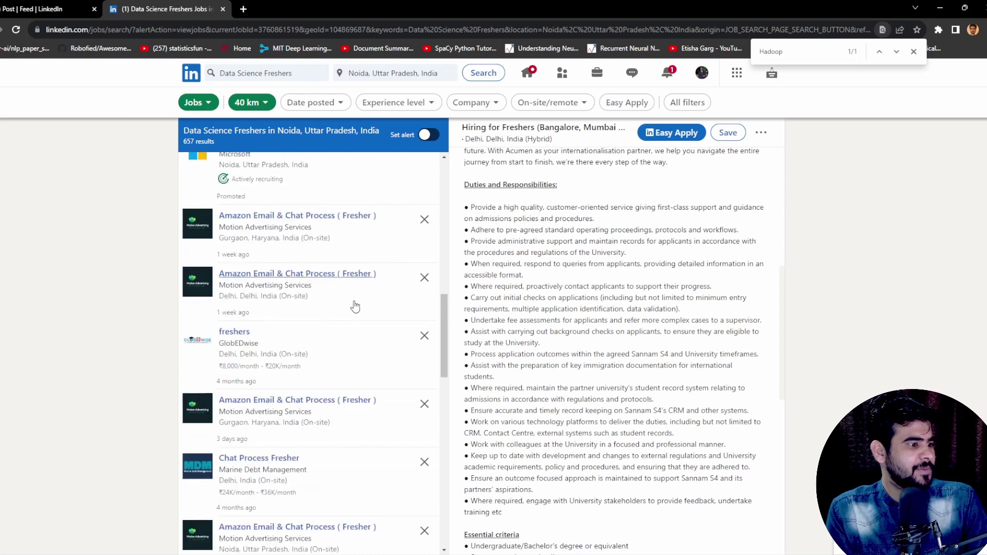
pyautogui.click(279, 344)
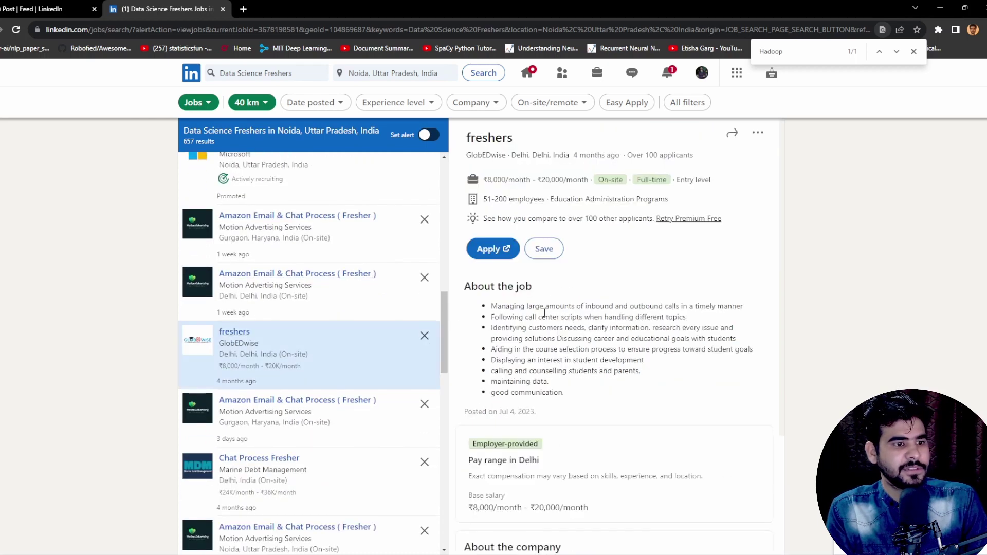
pyautogui.moveTo(522, 306); pyautogui.dragTo(590, 341)
pyautogui.click(590, 338)
pyautogui.scroll(-2, 396, 309)
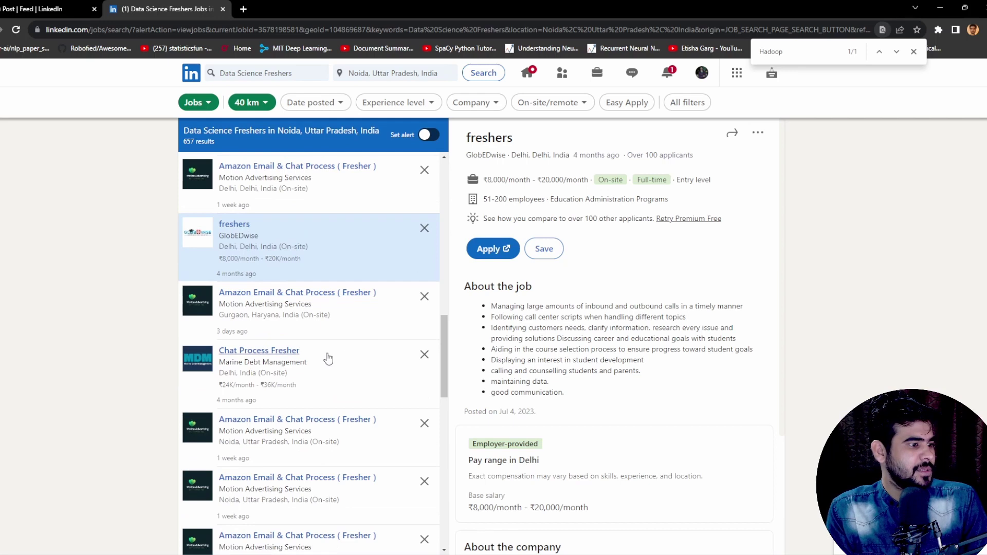
pyautogui.click(327, 359)
pyautogui.scroll(3, 324, 271)
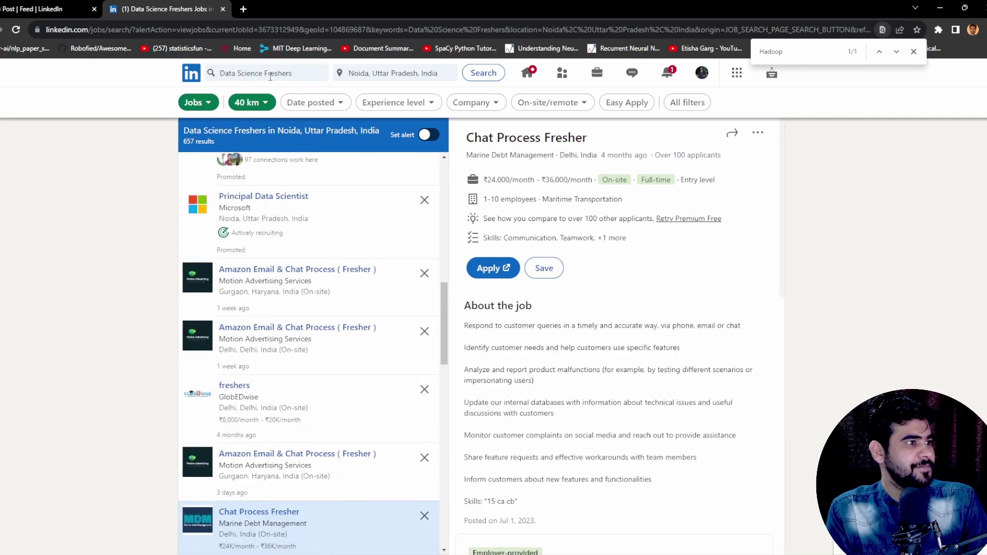
# Step: Replace "Science" in the job search so it reads "Data analysit Freshers" and run the search
pyautogui.click(296, 74)
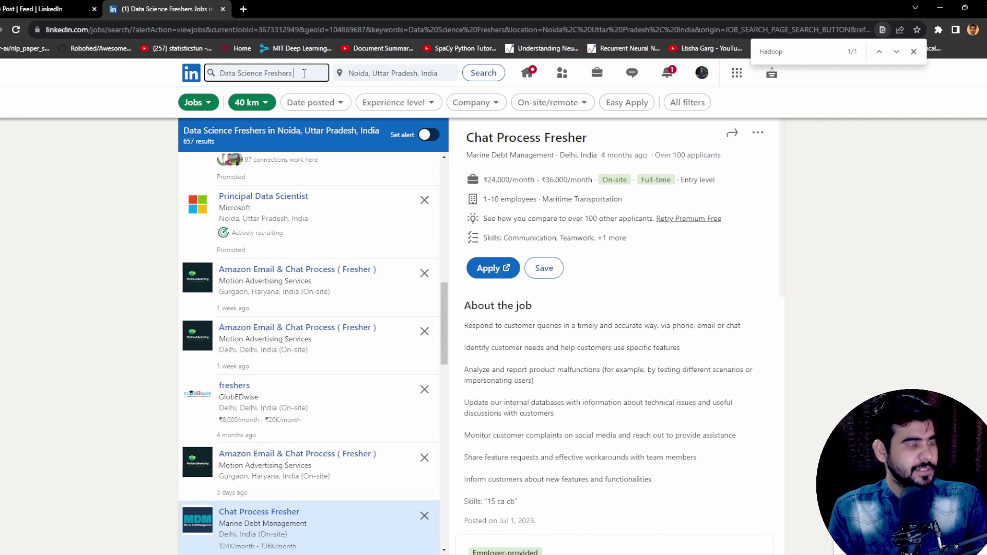
pyautogui.tripleClick(261, 73)
pyautogui.doubleClick(261, 73)
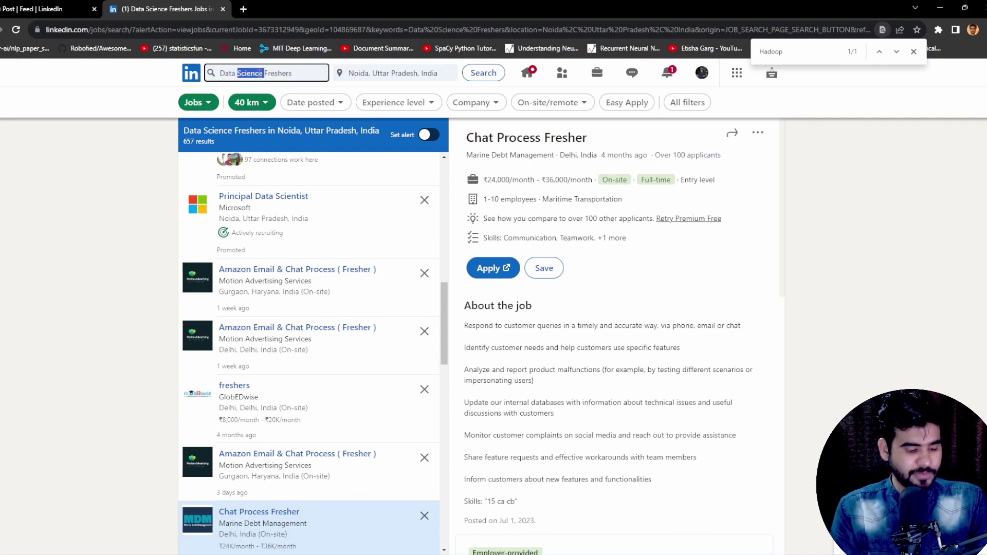
pyautogui.write('analysi')
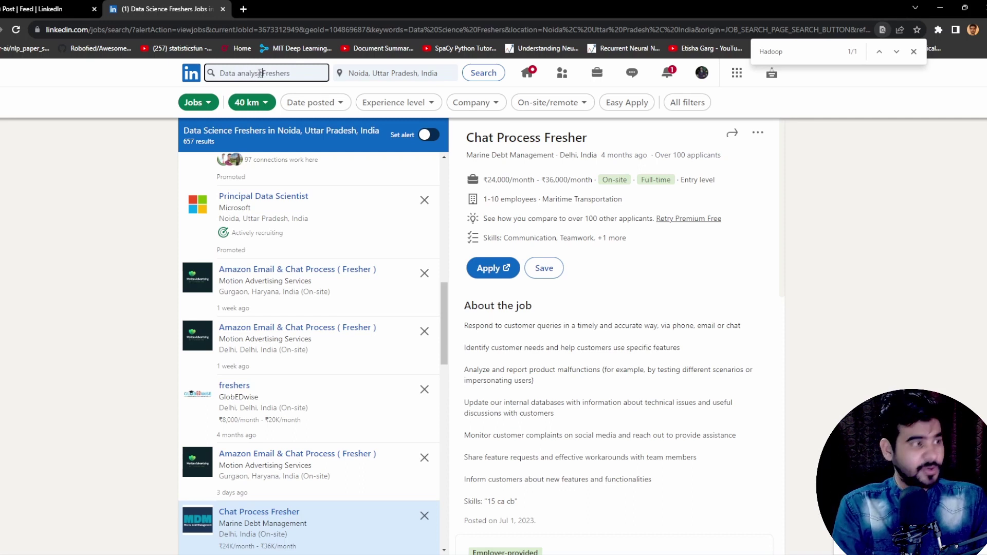
pyautogui.write('t')
pyautogui.click(481, 77)
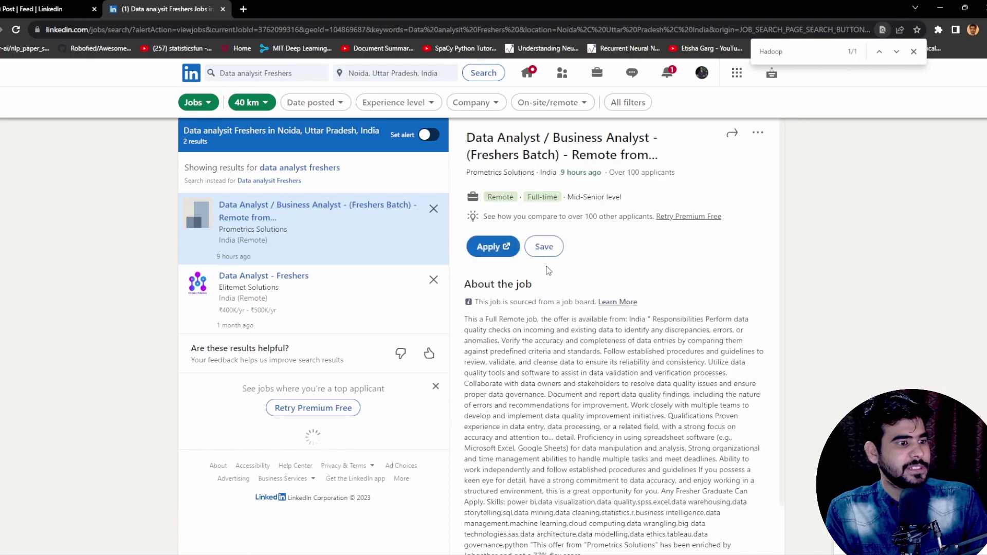
# Step: Open the "Data Analyst - Freshers" posting by Elitemet Solutions and copy all bullets under Role And Responsibilities
pyautogui.scroll(-1, 549, 270)
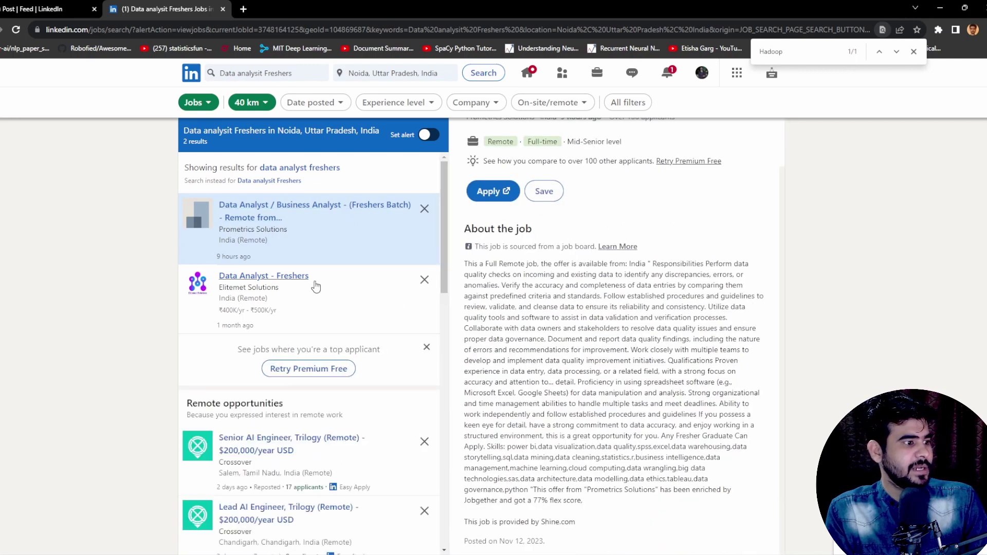
pyautogui.click(315, 284)
pyautogui.scroll(-3, 596, 320)
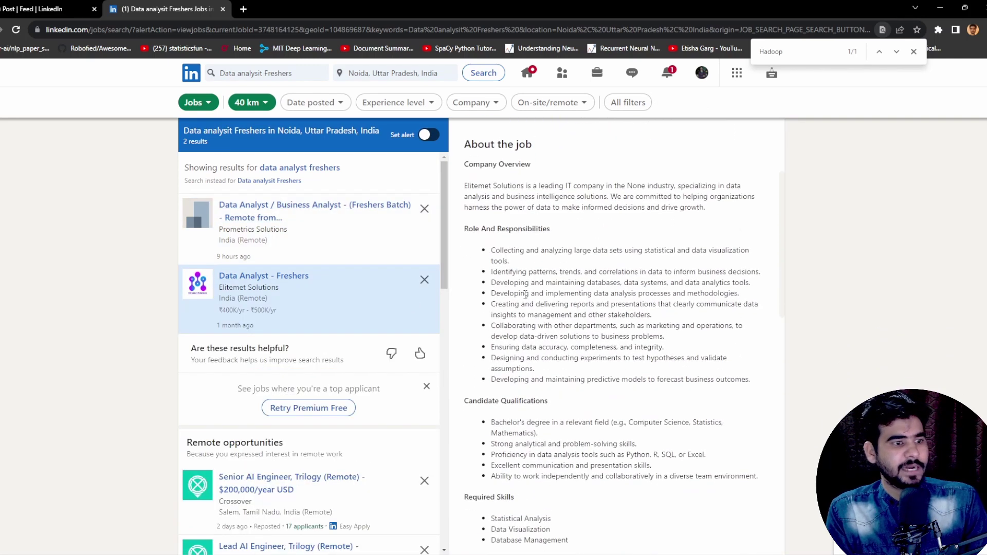
pyautogui.moveTo(493, 248); pyautogui.dragTo(754, 379)
pyautogui.hotkey('ctrl', 'c')
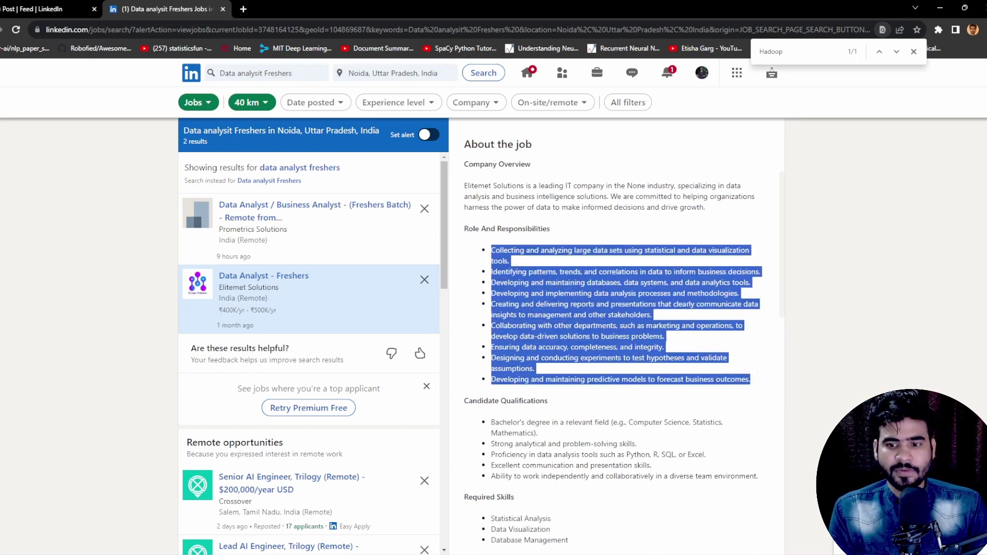
# Step: Switch back to ChatGPT, paste the copied responsibilities as the job description and send them
pyautogui.hotkey('alt', 'Tab')
pyautogui.hotkey('ctrl', 'v')
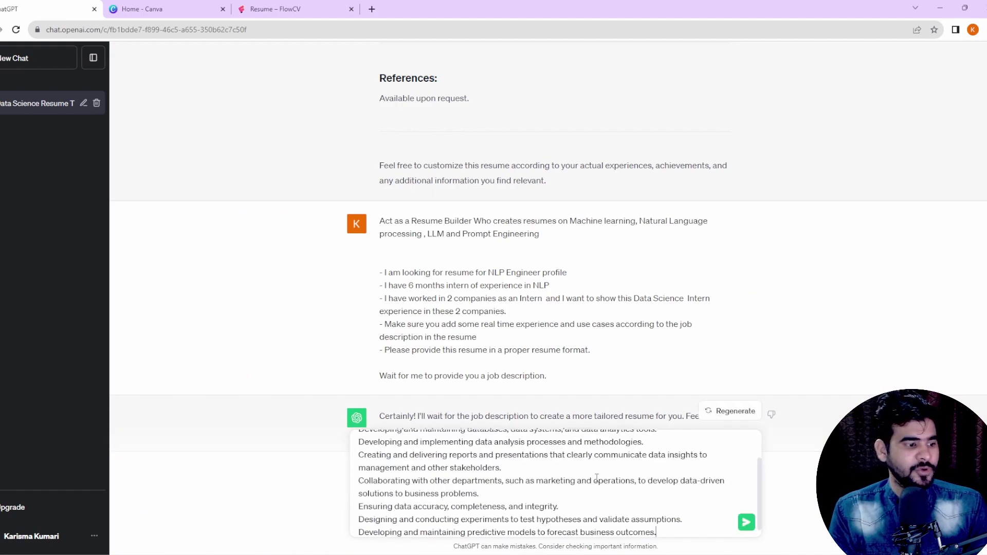
pyautogui.press('Return')
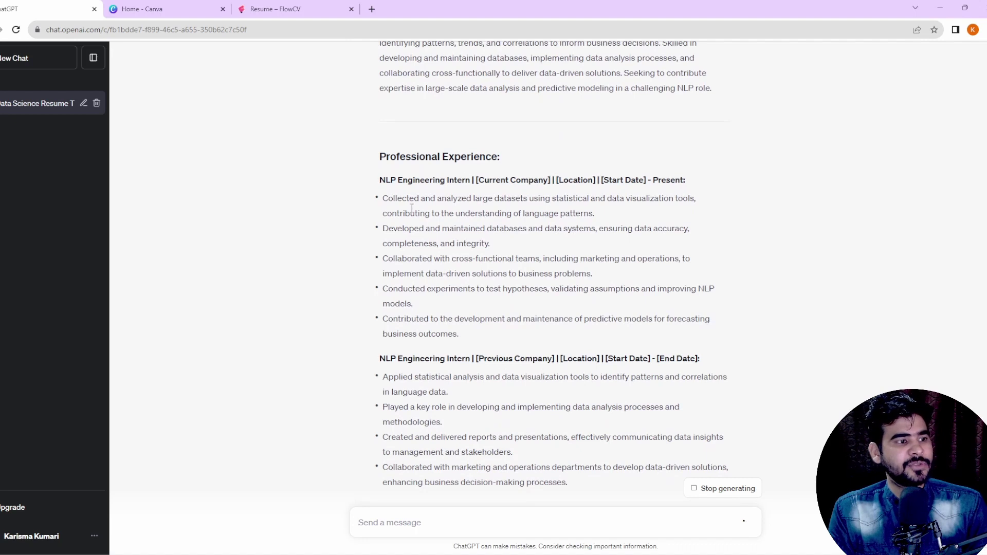
# Step: Examine the tailored resume's Professional Experience, Skills and Professional Summary sections, and look back at the prompt that requested it
pyautogui.moveTo(384, 212); pyautogui.dragTo(478, 312)
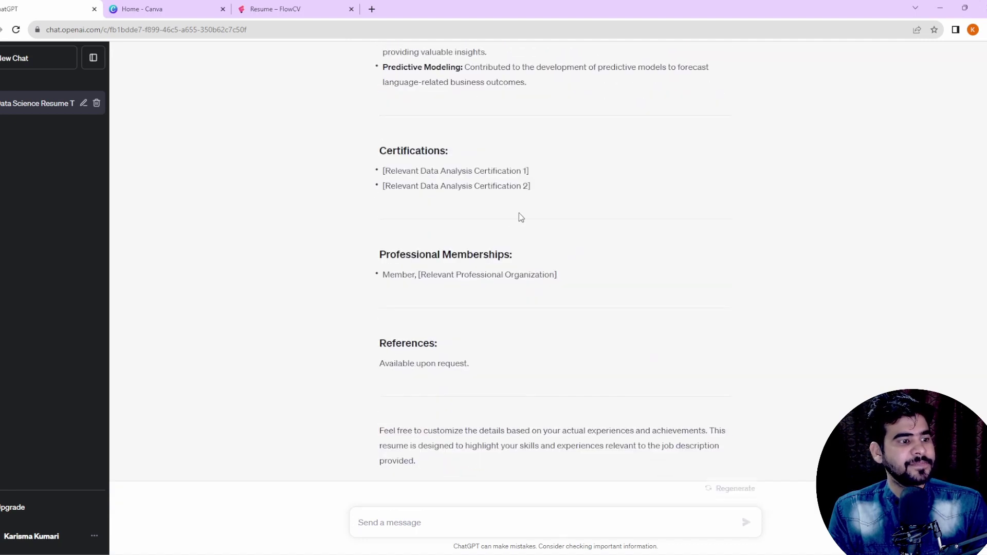
pyautogui.scroll(10, 530, 231)
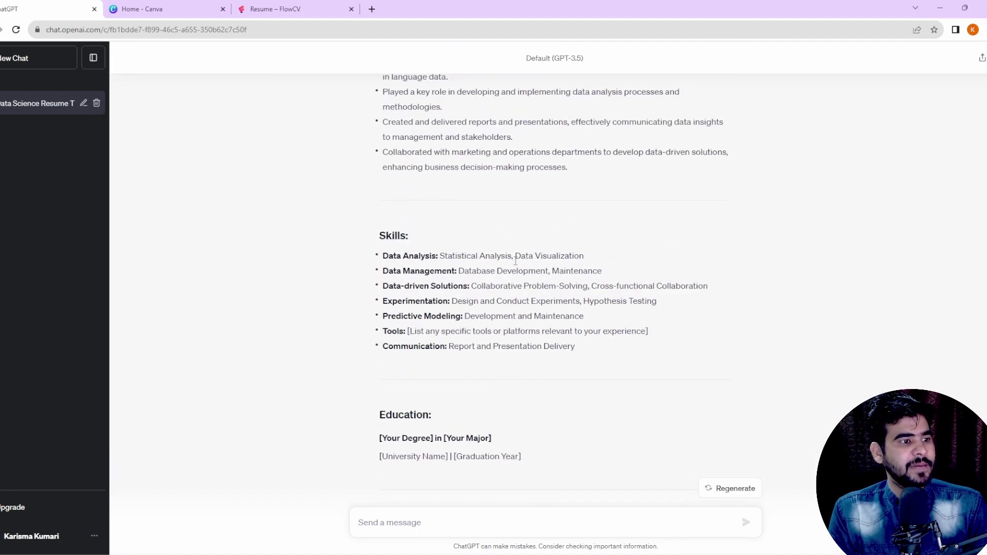
pyautogui.moveTo(441, 260); pyautogui.dragTo(556, 257)
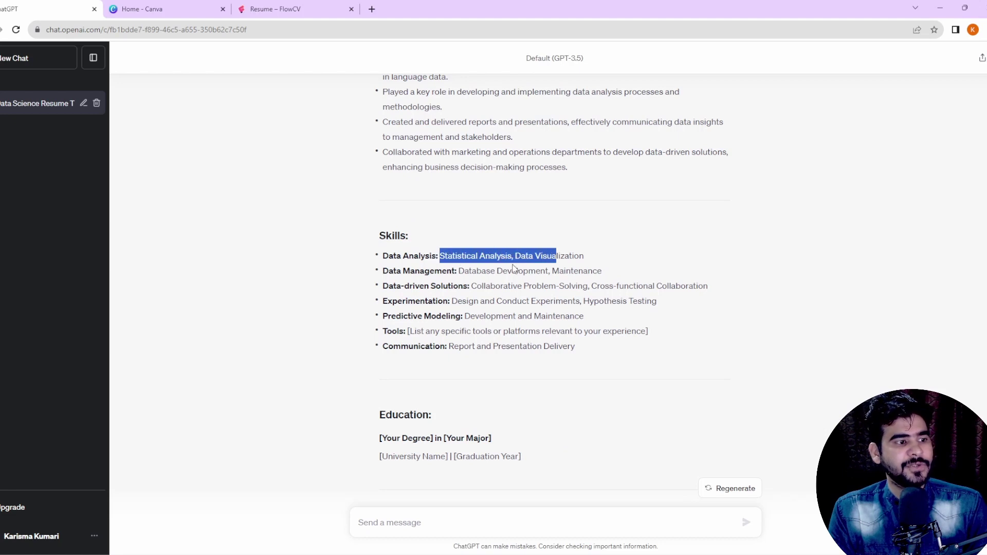
pyautogui.moveTo(473, 271); pyautogui.dragTo(578, 271)
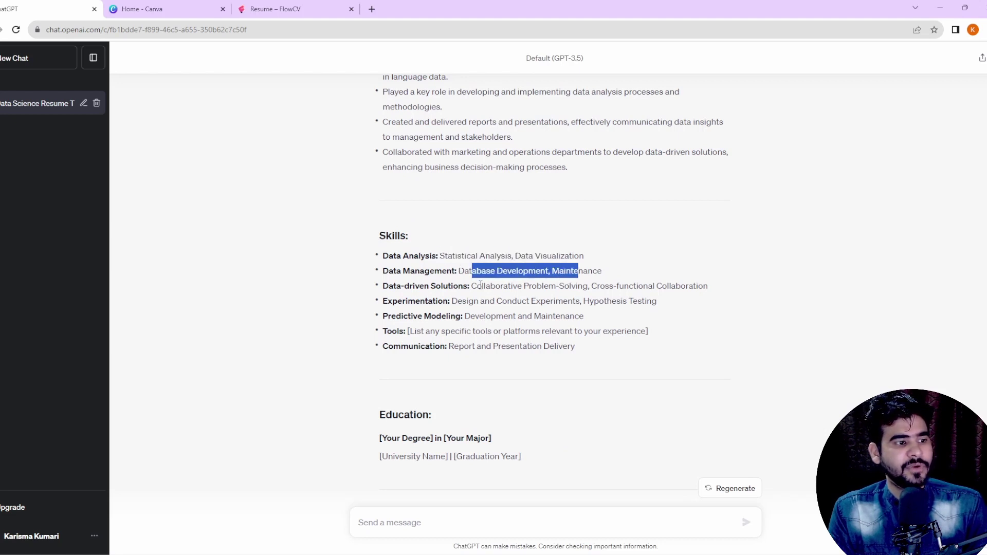
pyautogui.moveTo(480, 285); pyautogui.dragTo(595, 286)
pyautogui.scroll(5, 555, 252)
pyautogui.scroll(10, 519, 215)
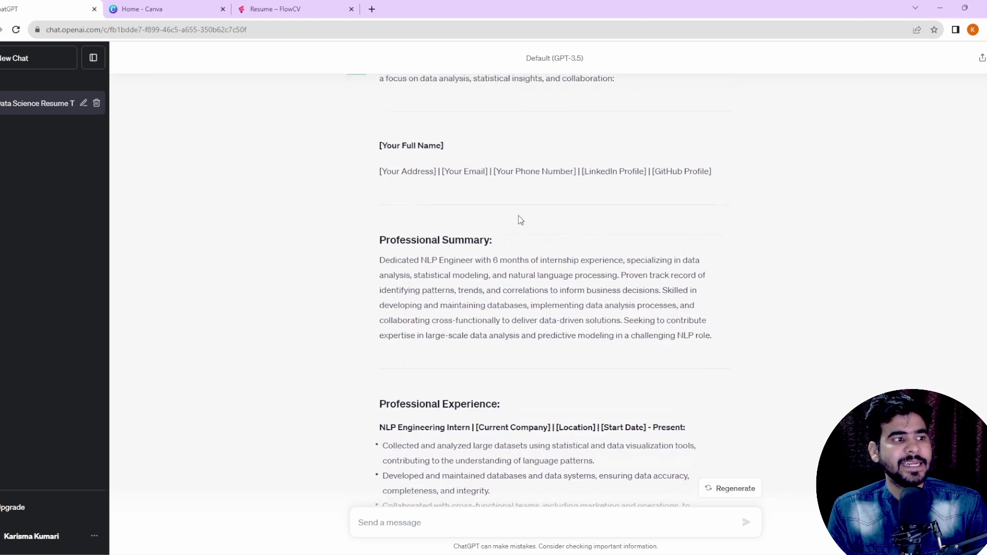
pyautogui.scroll(1, 530, 227)
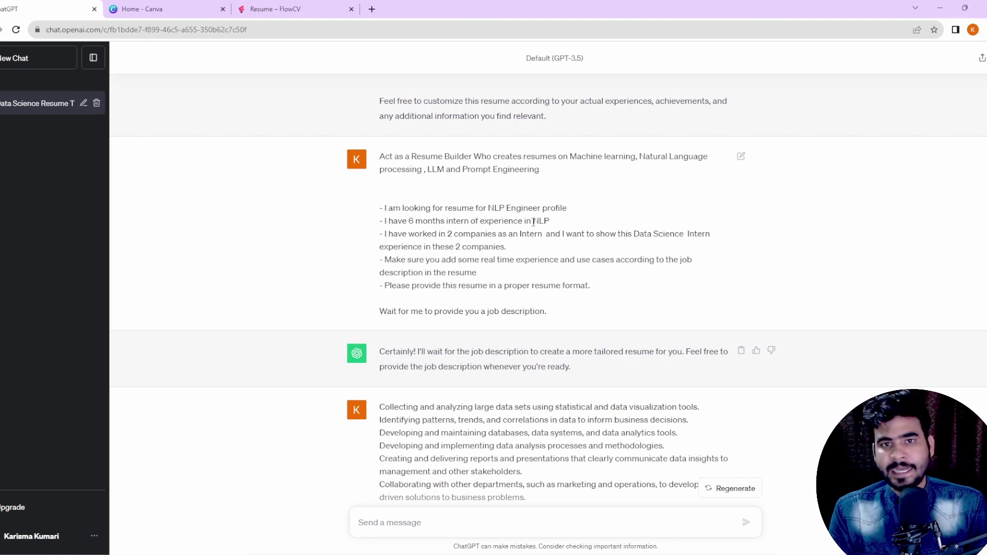
pyautogui.scroll(6, 510, 183)
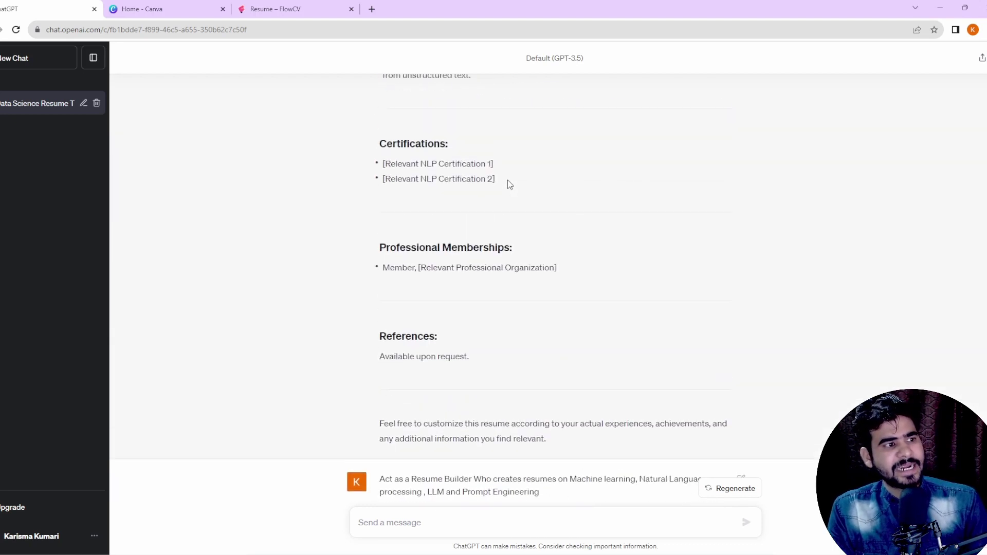
pyautogui.scroll(-6, 514, 193)
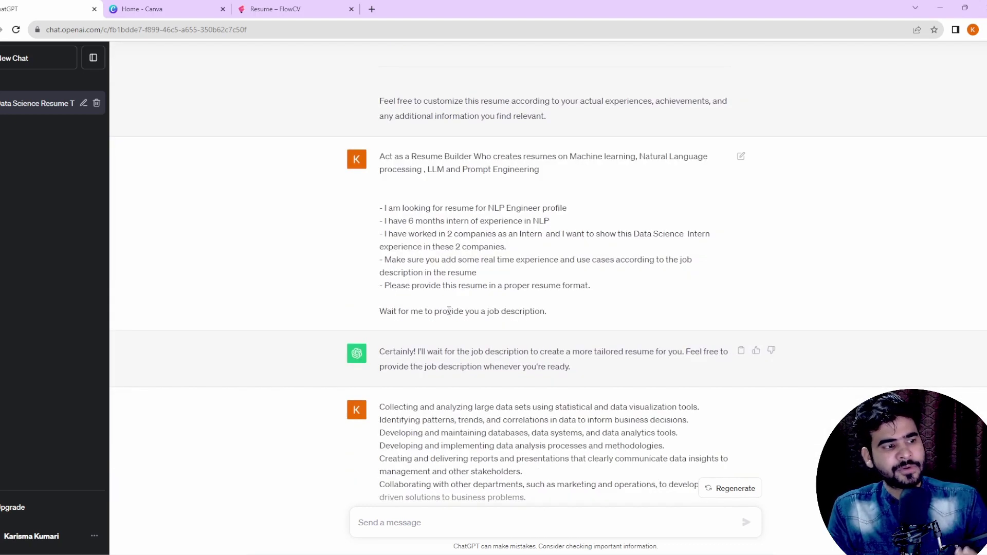
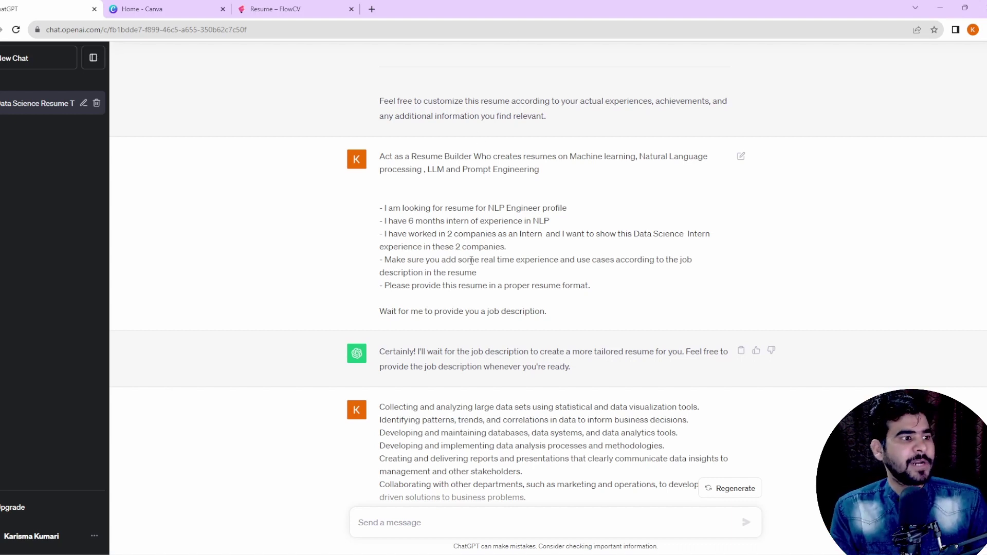
# Step: Look back at the earlier NLP Engineer resume in the chat, from its prompt to the Professional Summary
pyautogui.scroll(5, 504, 247)
pyautogui.scroll(10, 507, 251)
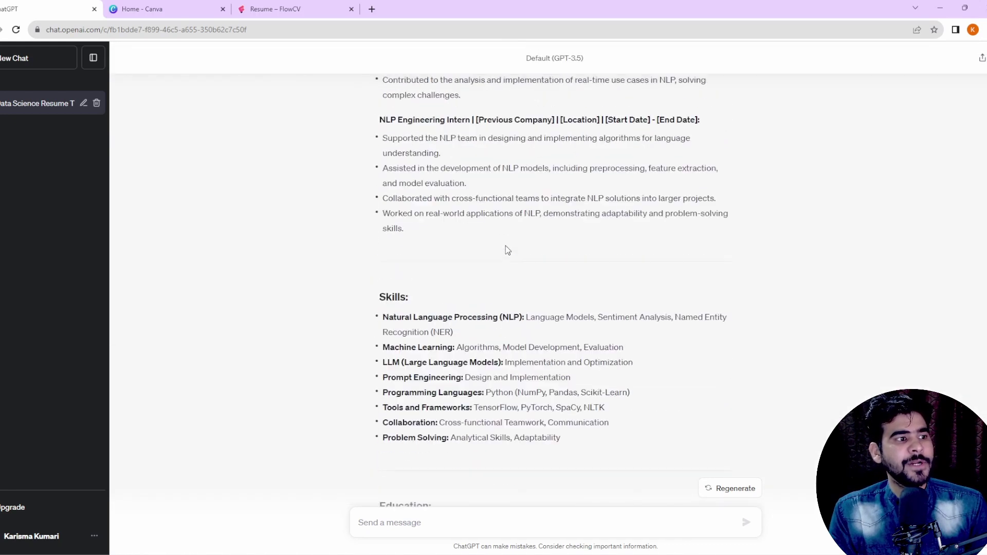
pyautogui.scroll(5, 470, 197)
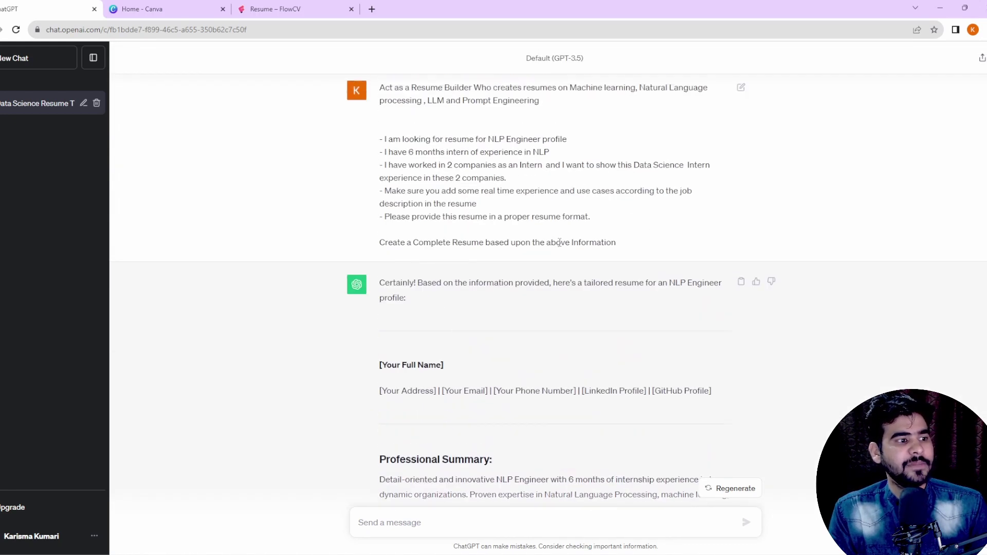
pyautogui.scroll(-3, 560, 242)
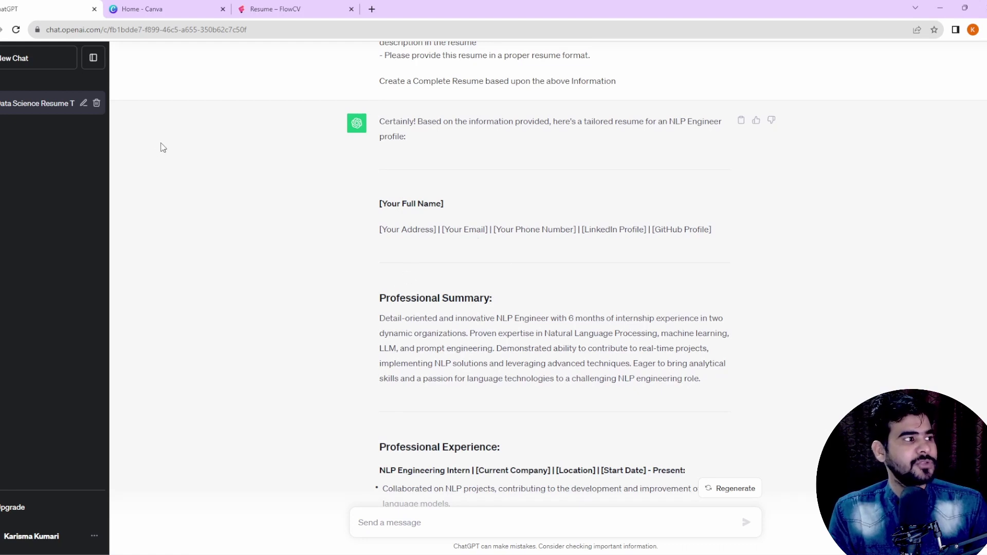
# Step: Switch to Canva and search its templates for "resume"
pyautogui.click(154, 9)
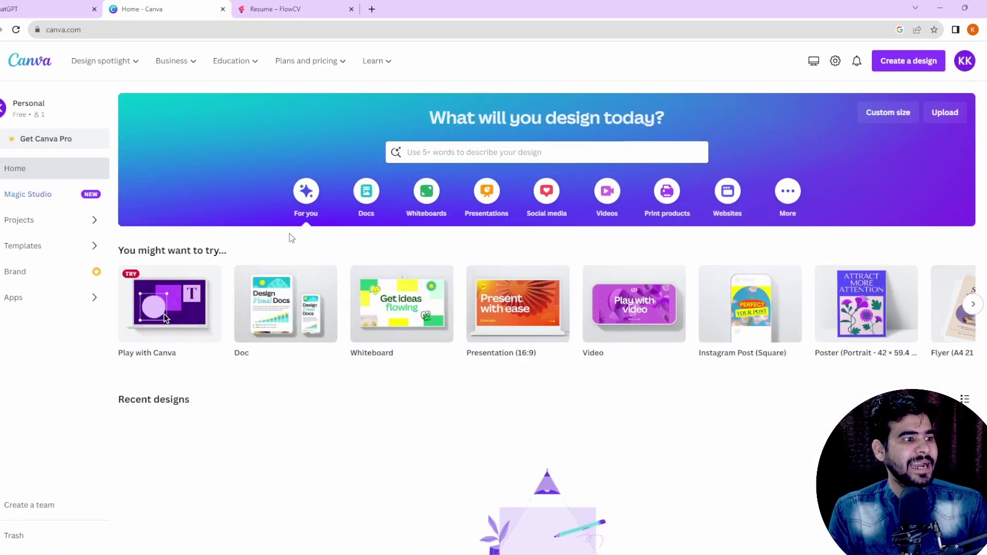
pyautogui.click(461, 154)
pyautogui.write('resu')
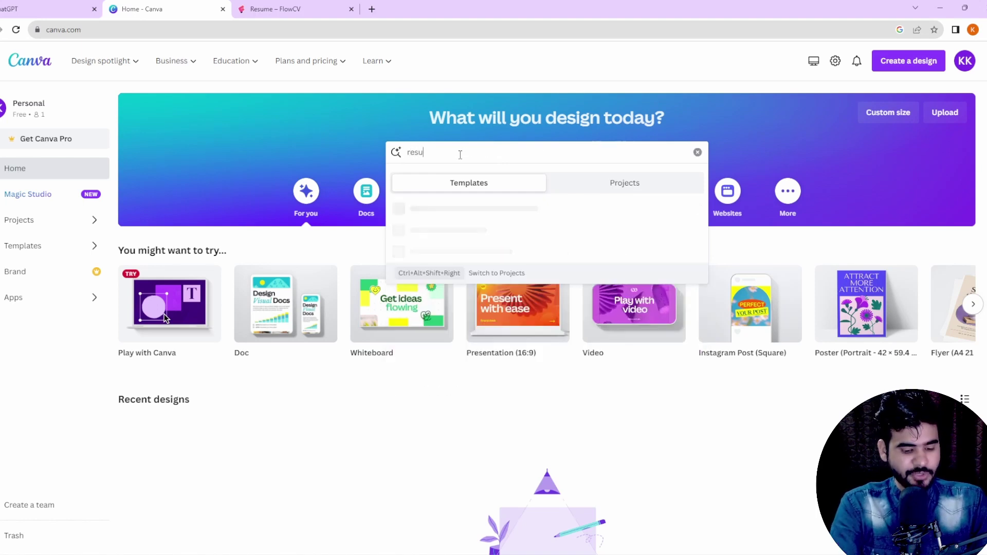
pyautogui.write('me')
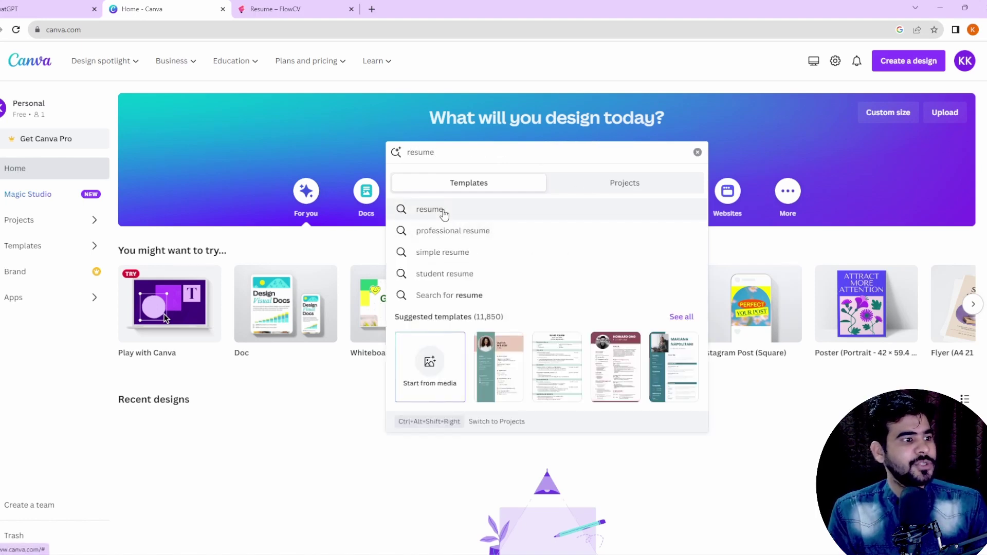
pyautogui.click(441, 210)
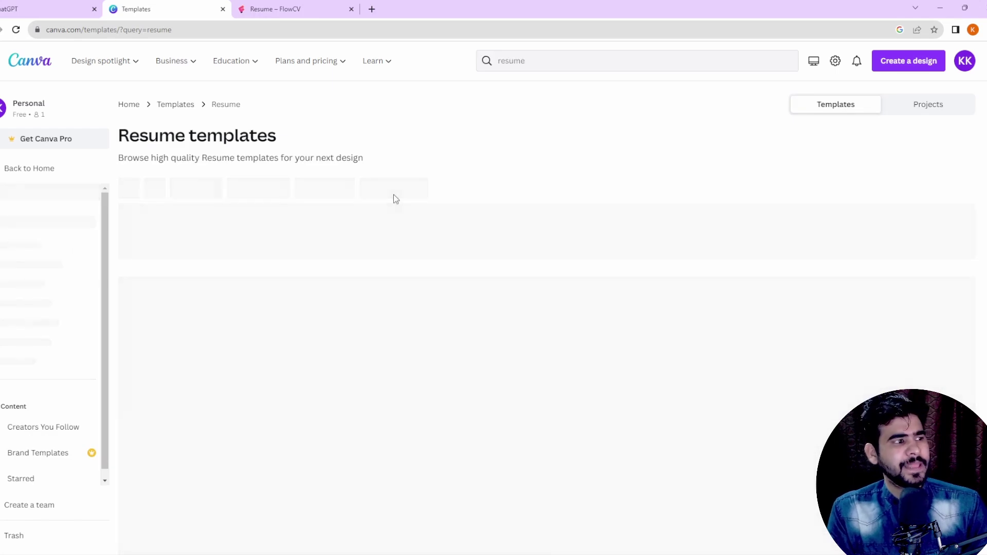
# Step: Browse the resume templates and open the Minimalist White and Grey Professional Resume for editing
pyautogui.scroll(-2, 469, 183)
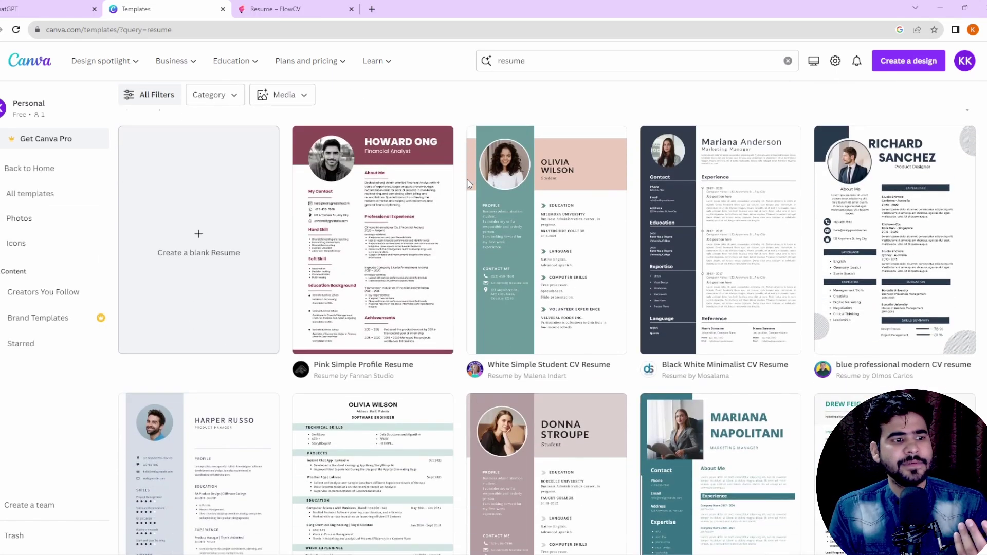
pyautogui.scroll(-2, 592, 231)
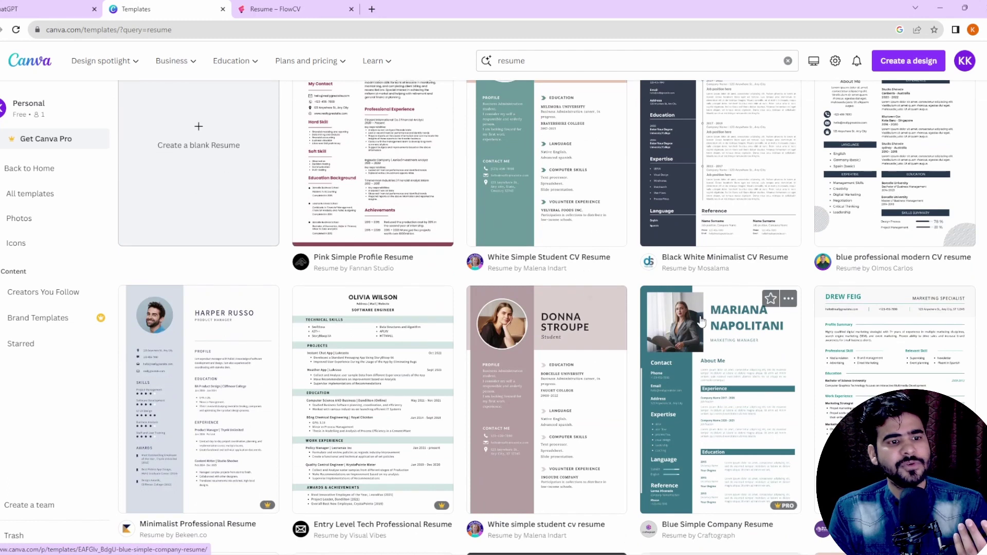
pyautogui.scroll(3, 669, 309)
pyautogui.scroll(-3, 514, 288)
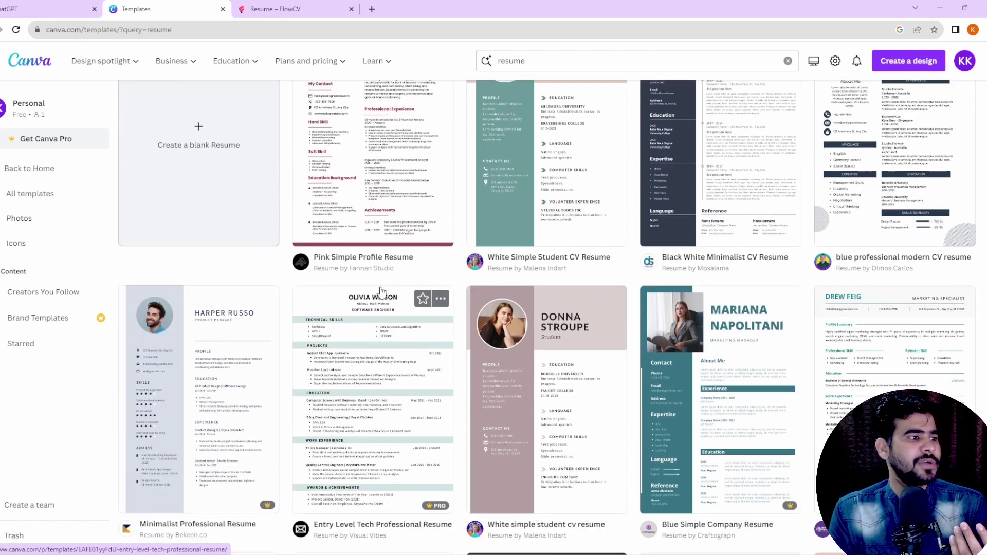
pyautogui.scroll(4, 381, 284)
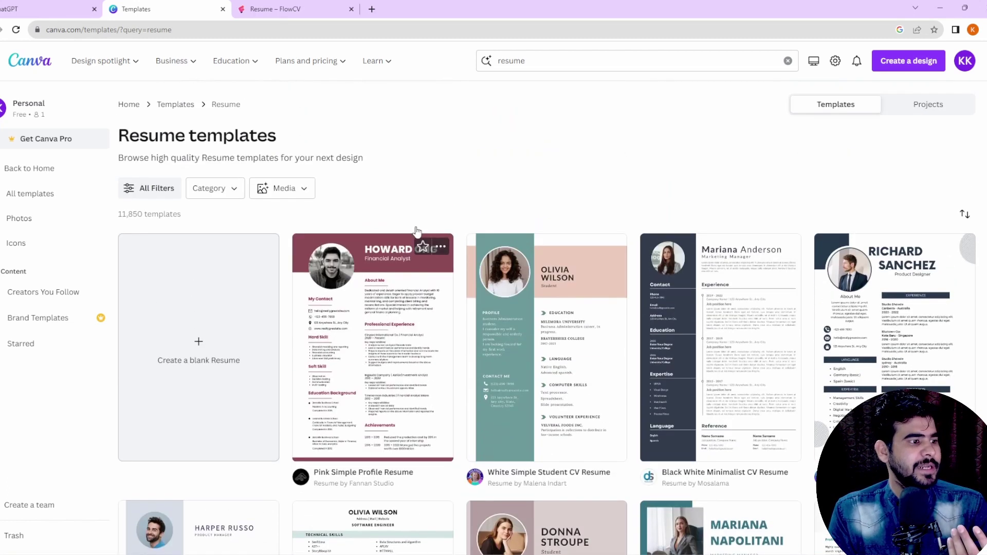
pyautogui.scroll(-1, 417, 232)
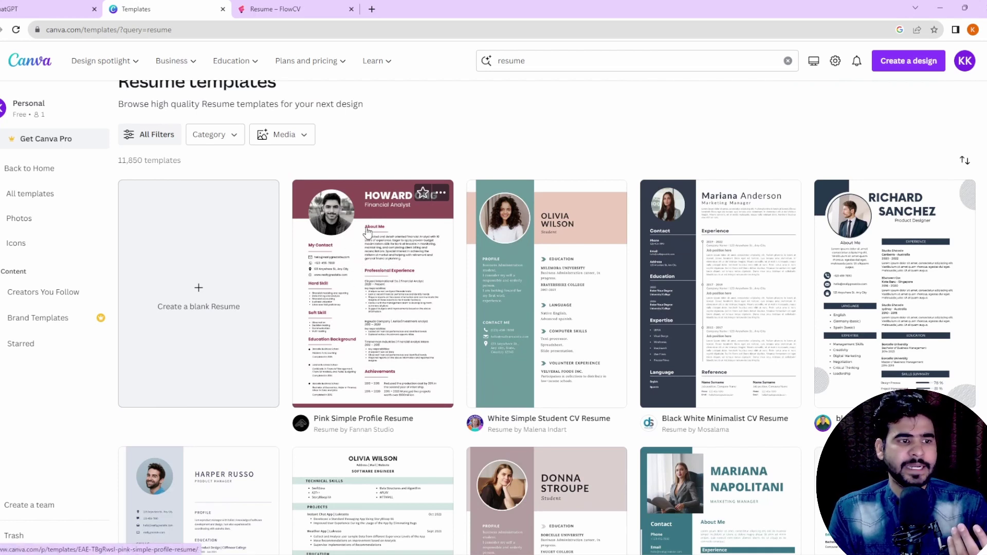
pyautogui.scroll(-5, 381, 227)
pyautogui.scroll(-4, 380, 226)
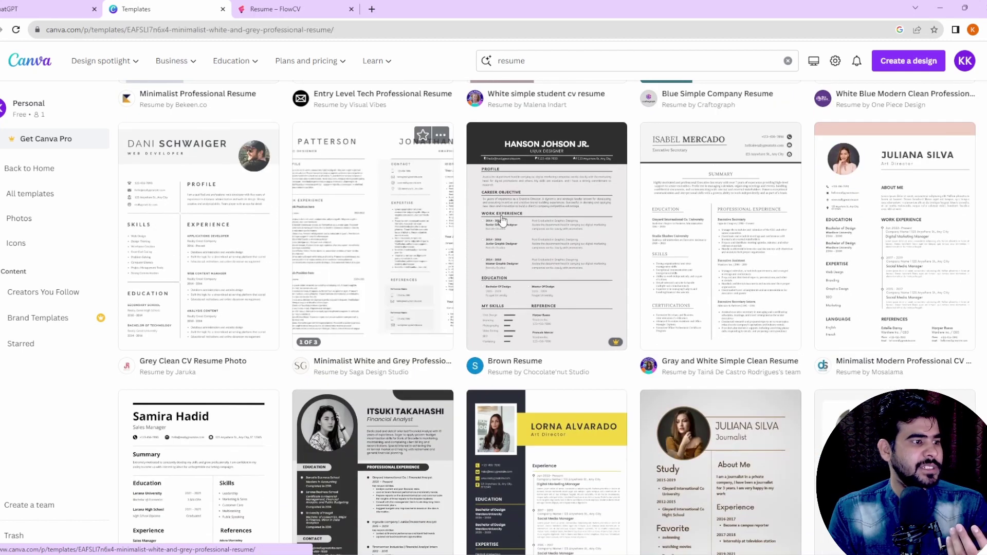
pyautogui.click(378, 285)
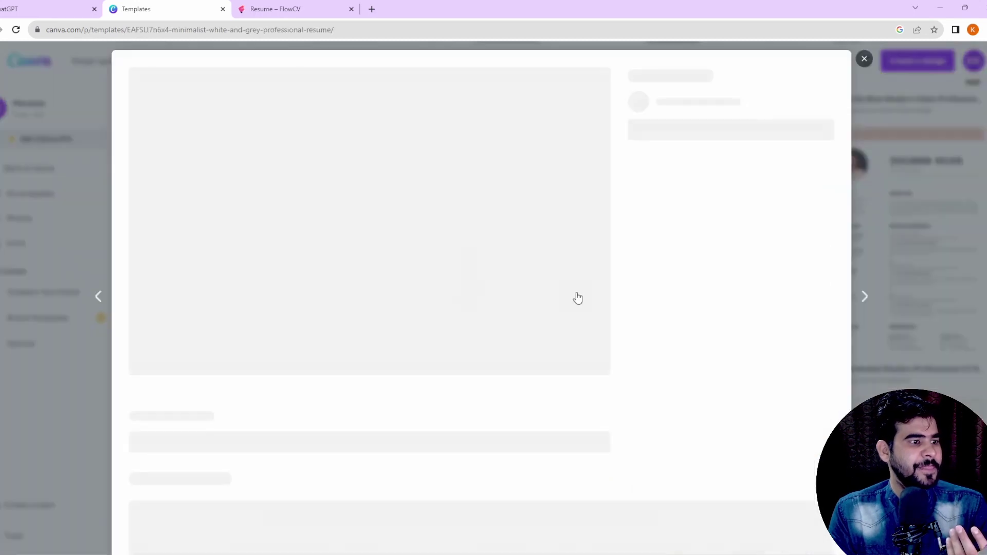
pyautogui.click(706, 175)
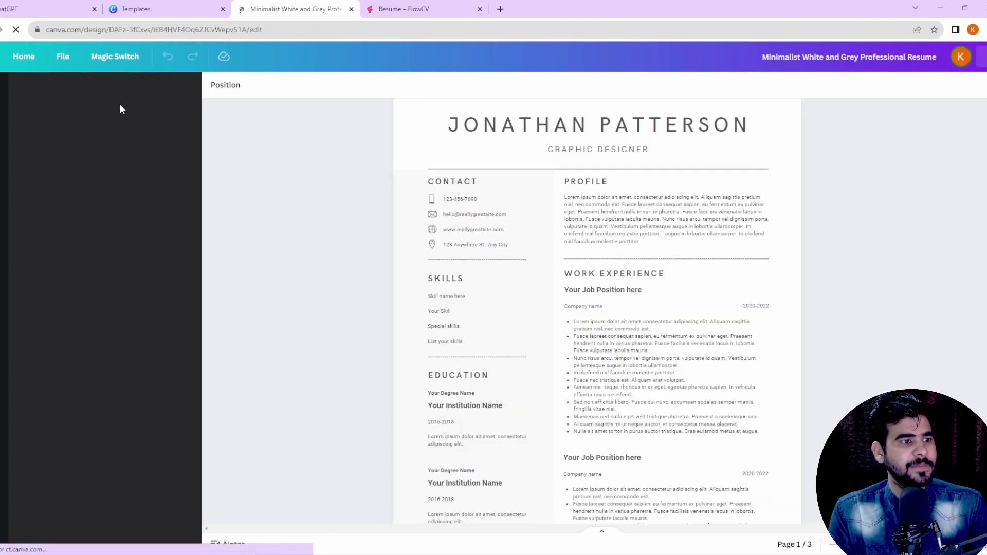
# Step: Copy the Professional Summary paragraph from the ChatGPT resume and paste it over the Profile placeholder text in the Canva design
pyautogui.click(45, 7)
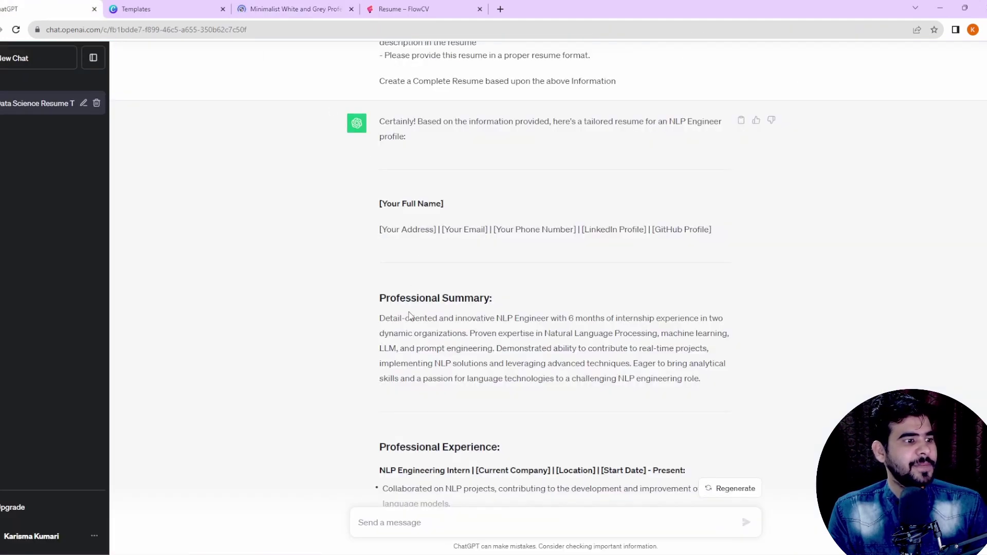
pyautogui.tripleClick(408, 318)
pyautogui.hotkey('ctrl', 'c')
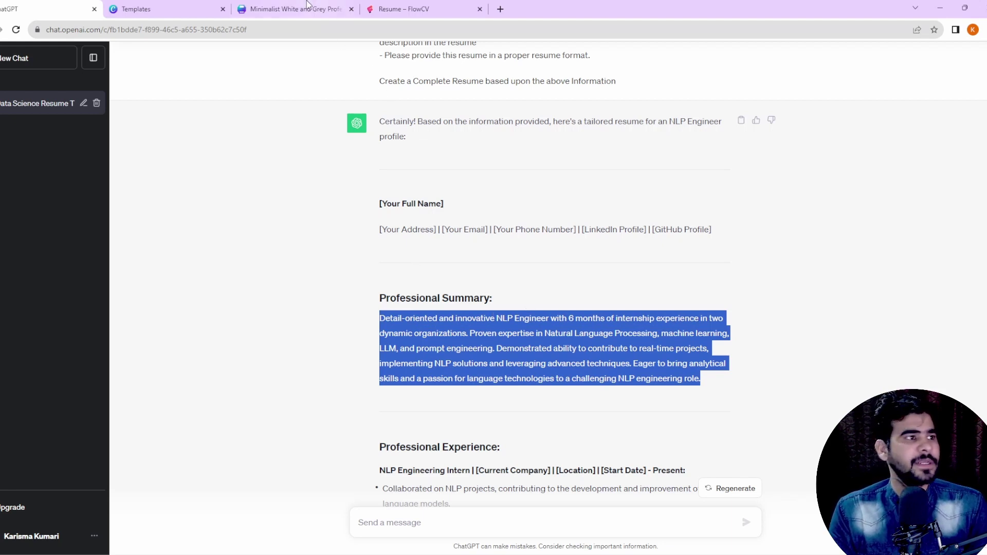
pyautogui.click(288, 9)
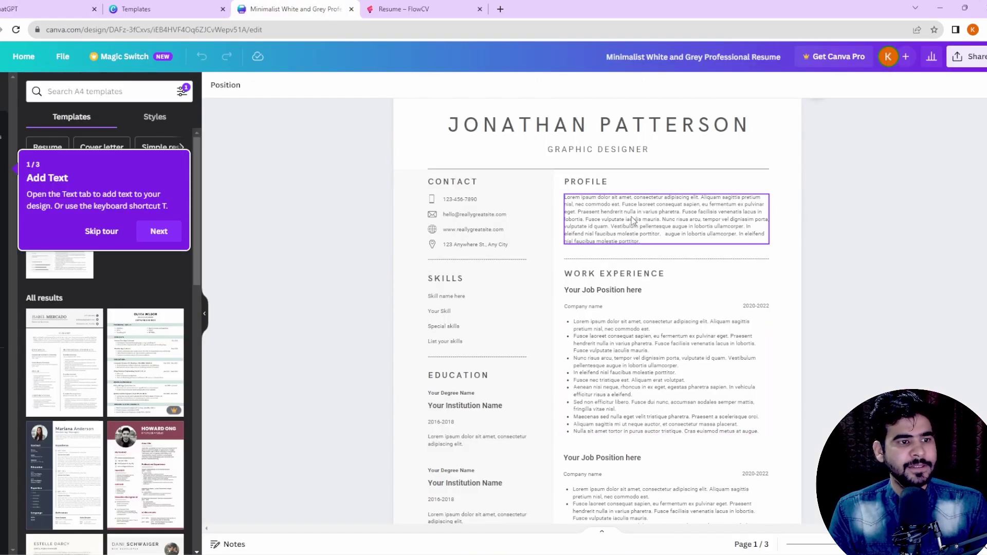
pyautogui.tripleClick(632, 220)
pyautogui.hotkey('ctrl', 'v')
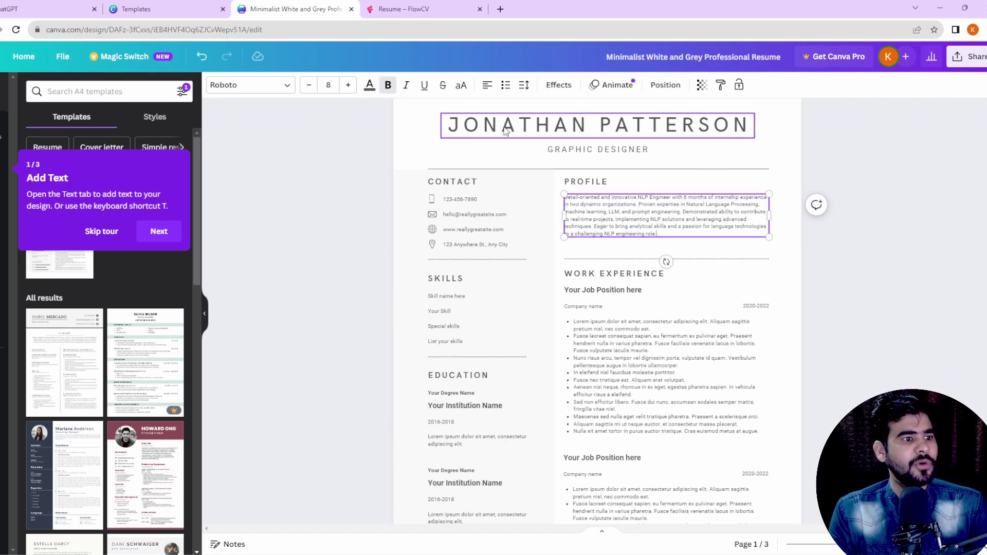
# Step: Try bold formatting and font size 10 on the Profile paragraph, and undo both changes
pyautogui.hotkey('ctrl', 'a')
pyautogui.click(388, 85)
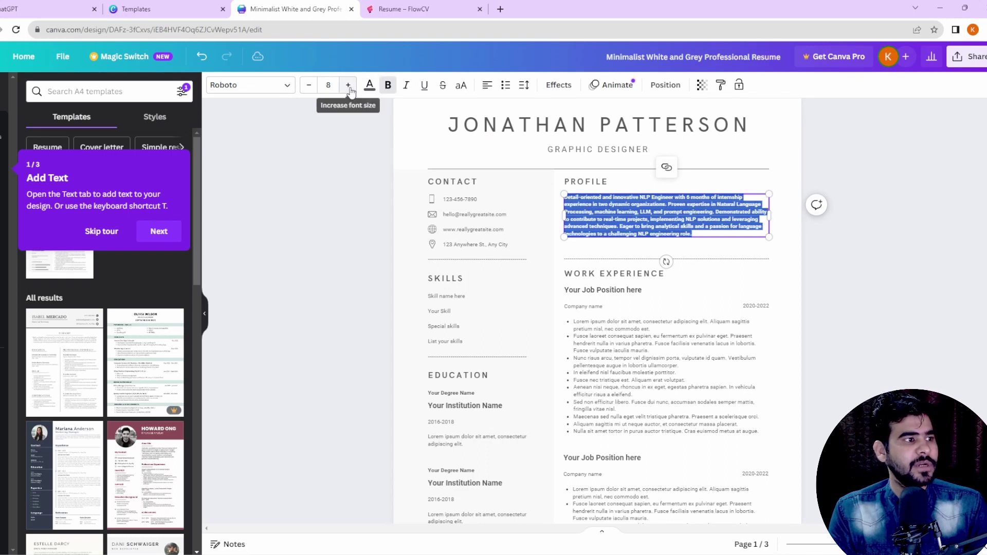
pyautogui.click(348, 85)
pyautogui.click(348, 85)
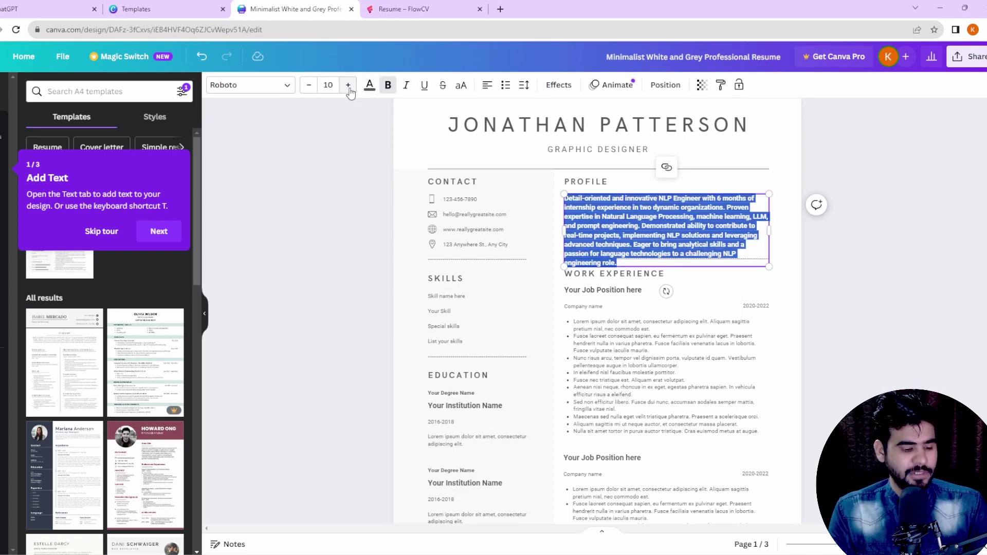
pyautogui.hotkey('ctrl', 'z')
pyautogui.hotkey('ctrl', 'z')
pyautogui.hotkey('ctrl', 'z')
pyautogui.click(843, 279)
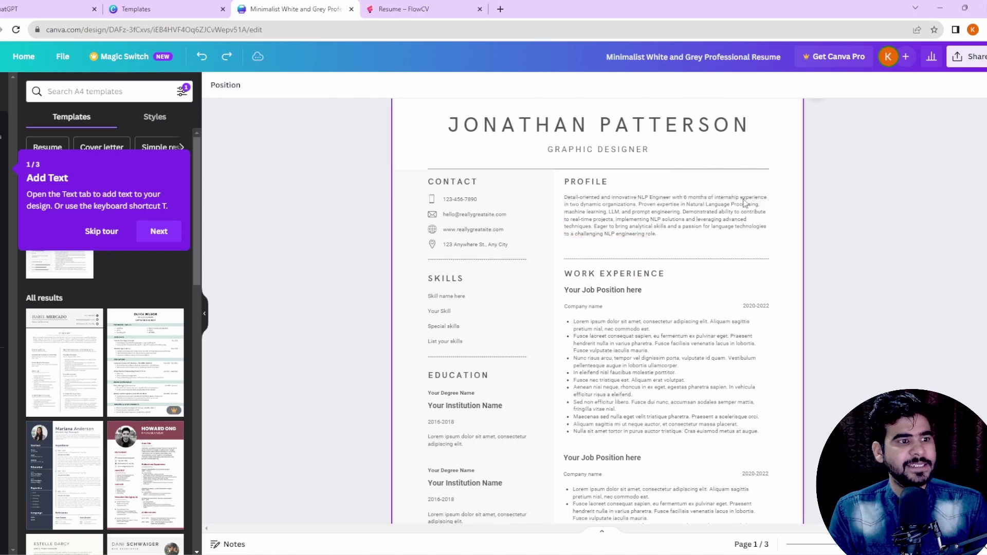
# Step: Switch back to ChatGPT and copy the NLP Engineering Intern heading for the current company under Professional Experience
pyautogui.click(87, 6)
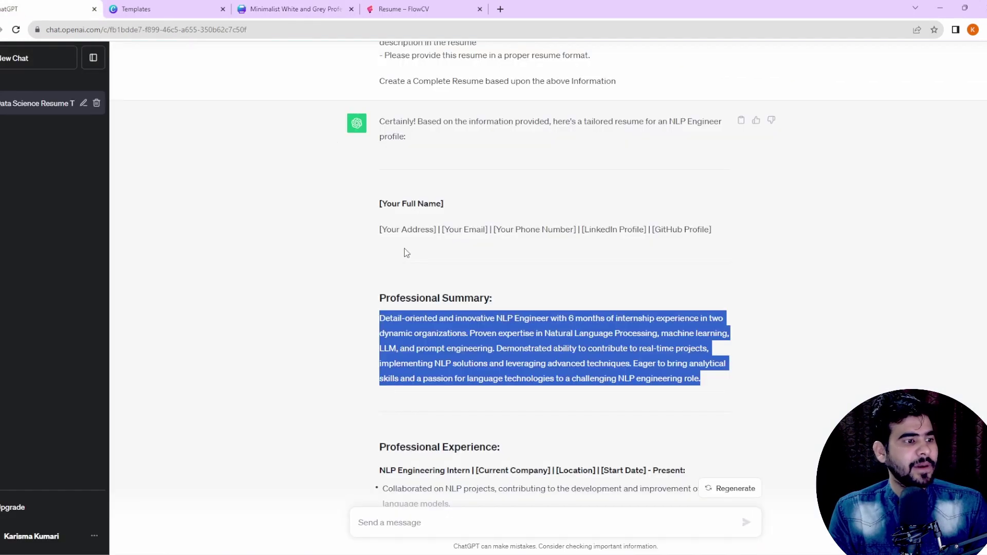
pyautogui.scroll(-4, 406, 252)
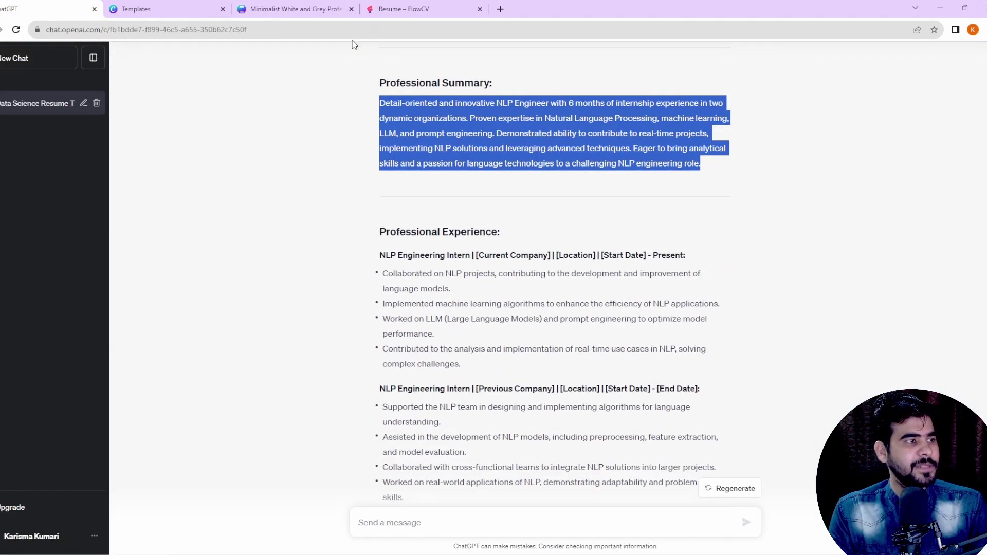
pyautogui.click(296, 8)
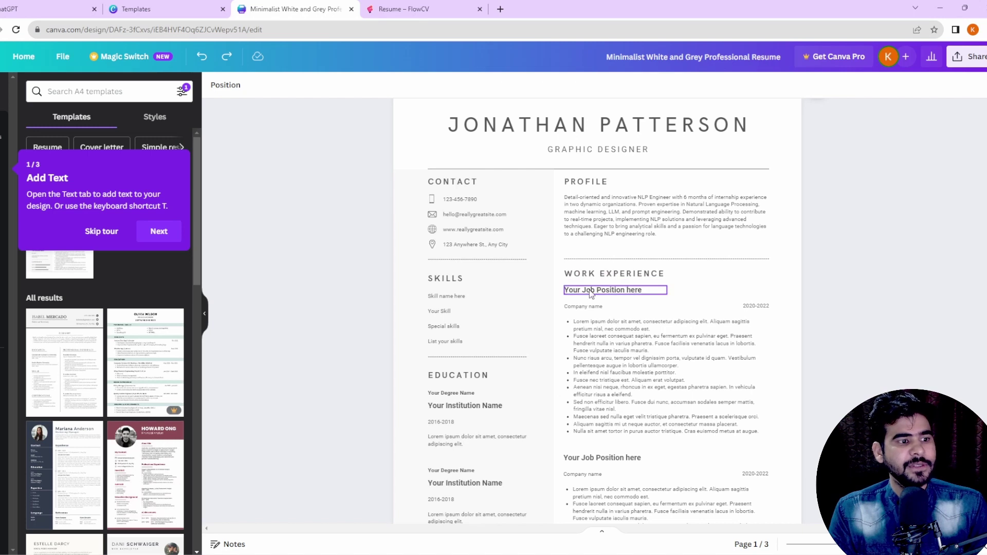
pyautogui.click(51, 8)
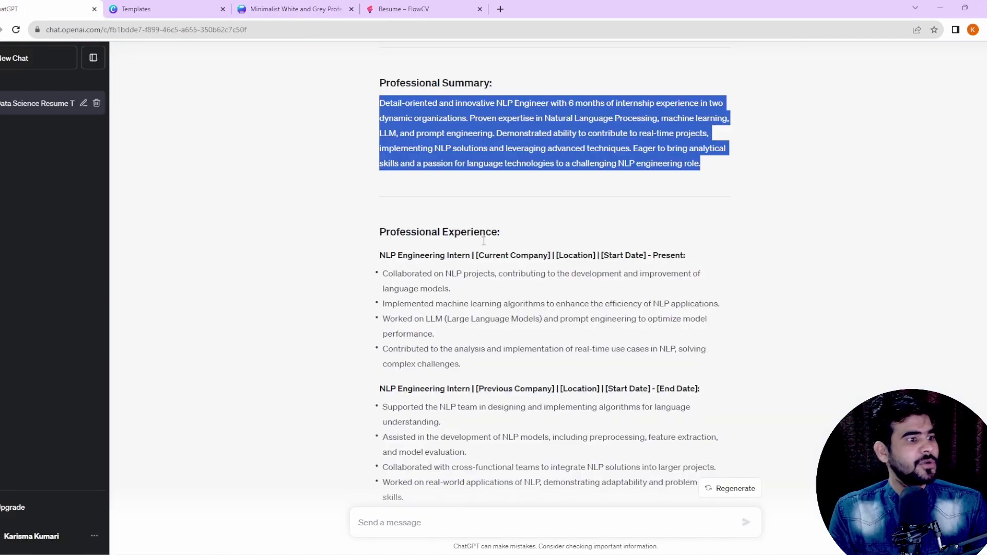
pyautogui.doubleClick(400, 233)
pyautogui.tripleClick(404, 256)
pyautogui.hotkey('ctrl', 'c')
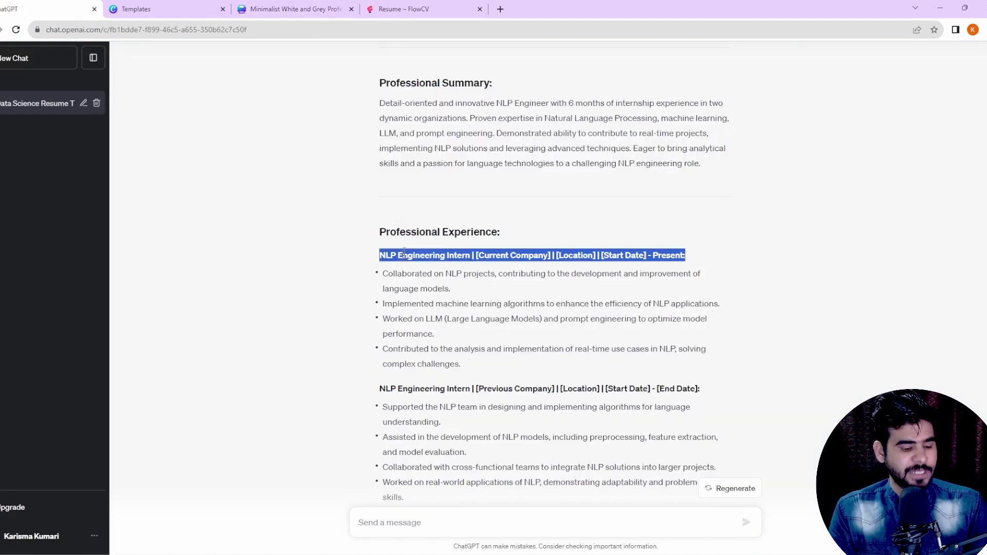
# Step: Replace the first "Your Job Position here" in the Canva resume with the copied heading and widen its text box to about 11.3
pyautogui.click(337, 8)
pyautogui.click(613, 289)
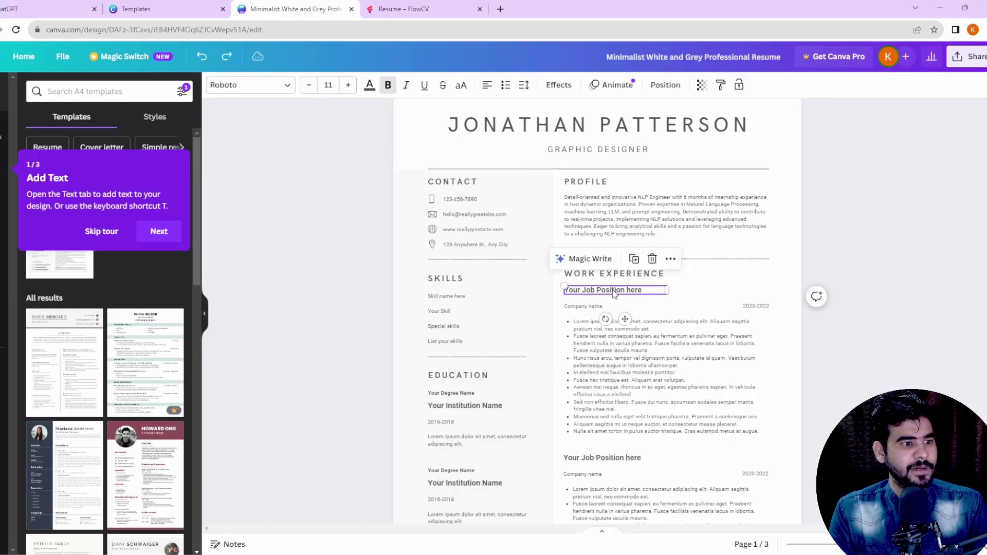
pyautogui.hotkey('ctrl', 'a')
pyautogui.hotkey('ctrl', 'v')
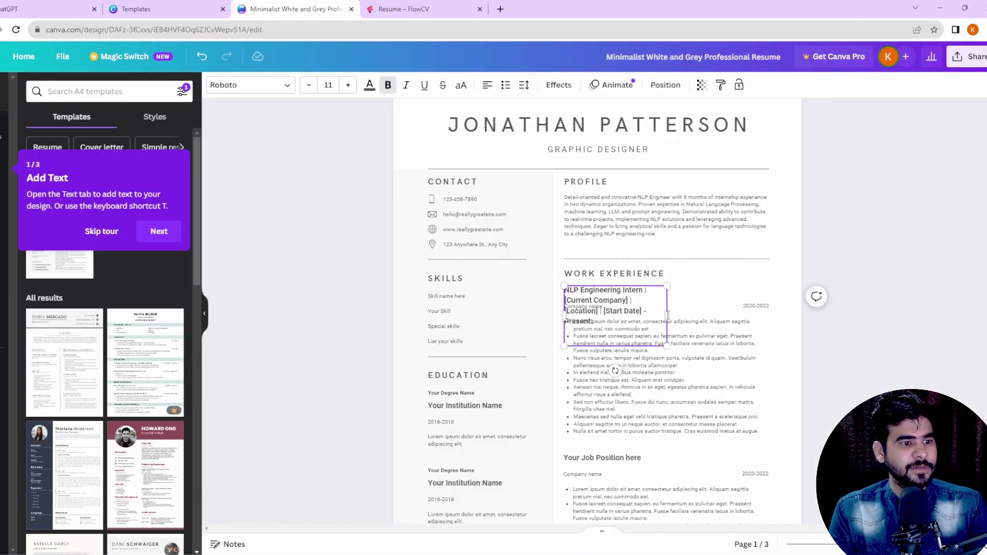
pyautogui.moveTo(672, 315); pyautogui.dragTo(790, 294)
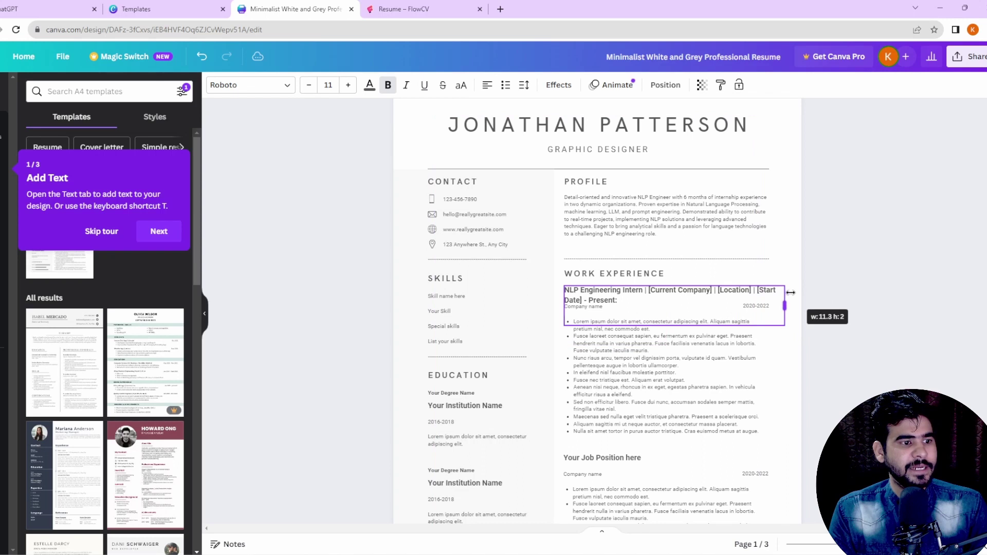
# Step: Copy the four current-company internship bullets from ChatGPT and paste them over the first job's placeholder bullets in the Canva resume
pyautogui.click(133, 9)
pyautogui.click(46, 9)
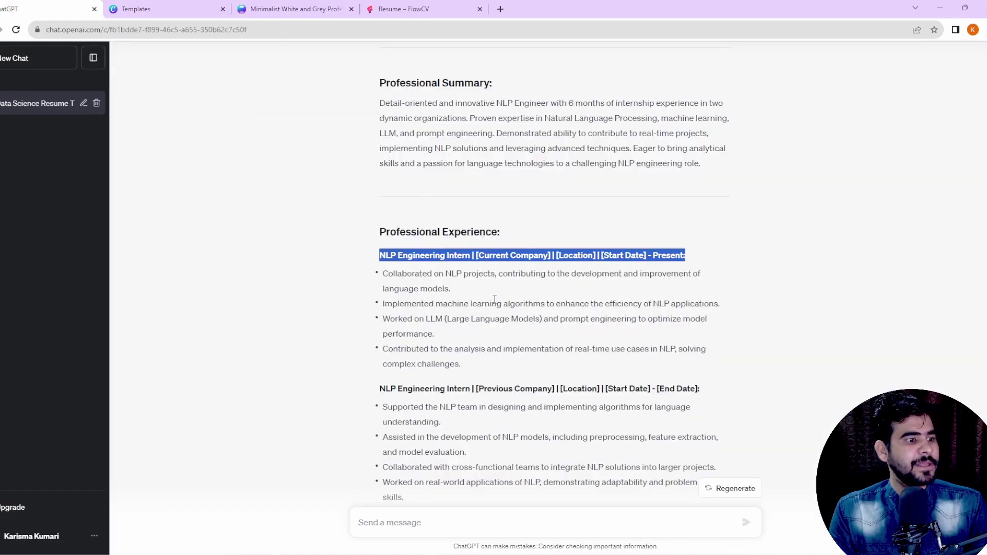
pyautogui.moveTo(383, 274); pyautogui.dragTo(471, 362)
pyautogui.hotkey('ctrl', 'c')
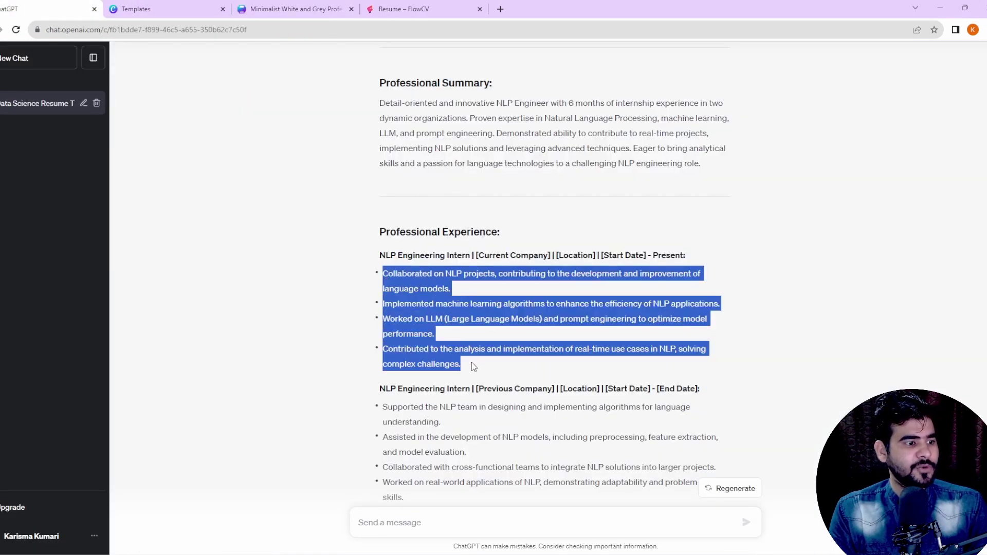
pyautogui.click(295, 9)
pyautogui.click(631, 328)
pyautogui.click(627, 368)
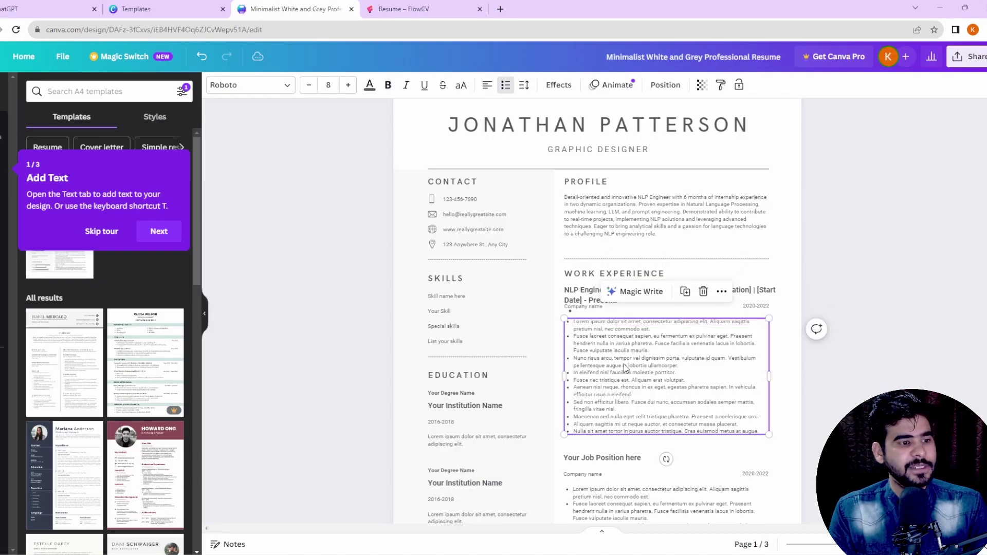
pyautogui.hotkey('ctrl', 'a')
pyautogui.hotkey('ctrl', 'v')
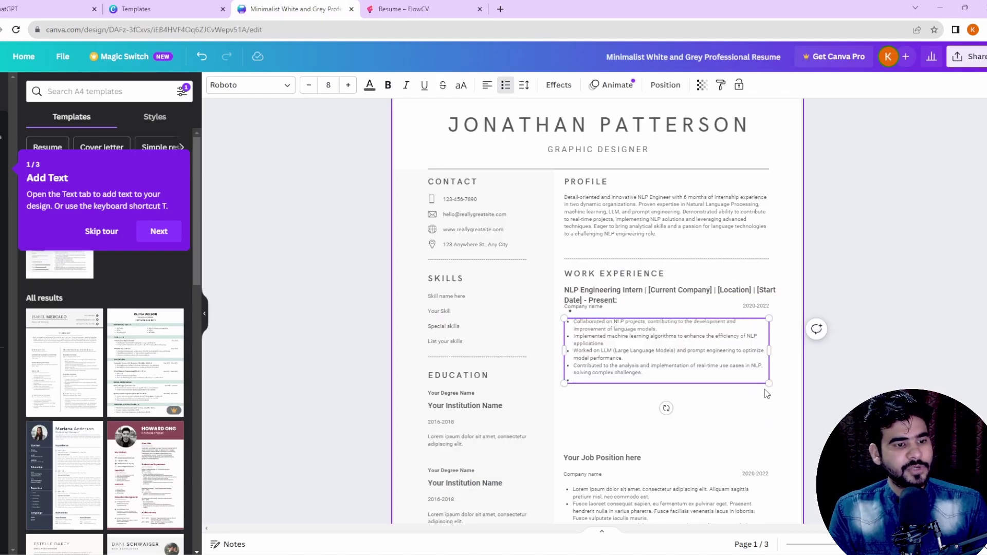
pyautogui.click(870, 355)
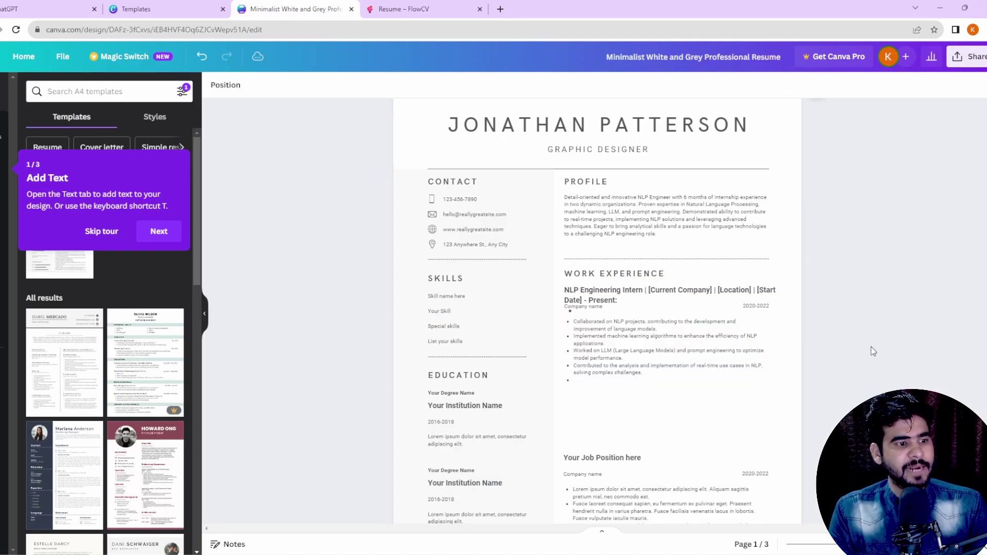
# Step: Switch to ChatGPT and copy the NLP Engineering Intern heading for the previous company under Professional Experience
pyautogui.click(31, 9)
pyautogui.scroll(-4, 457, 233)
pyautogui.scroll(2, 457, 232)
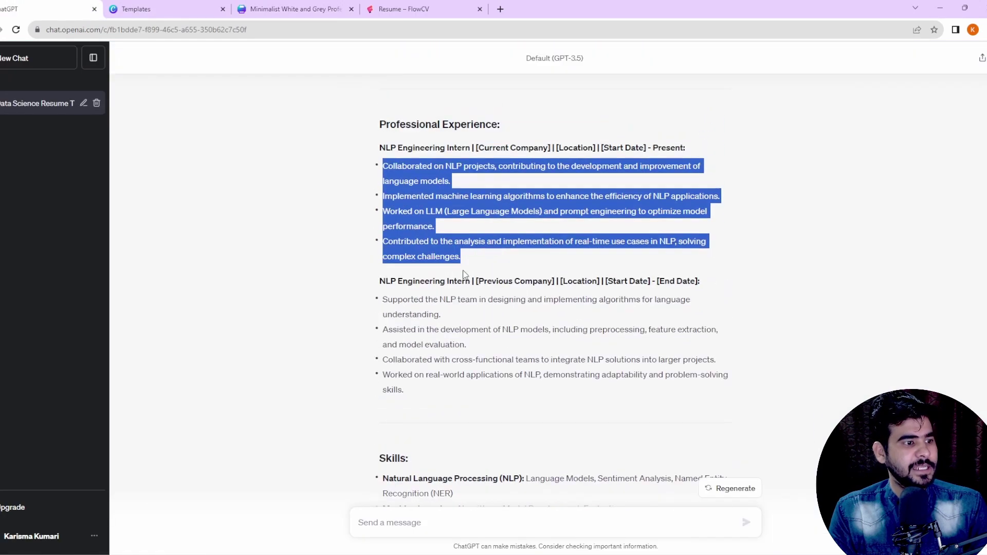
pyautogui.click(446, 280)
pyautogui.tripleClick(446, 281)
pyautogui.hotkey('ctrl', 'c')
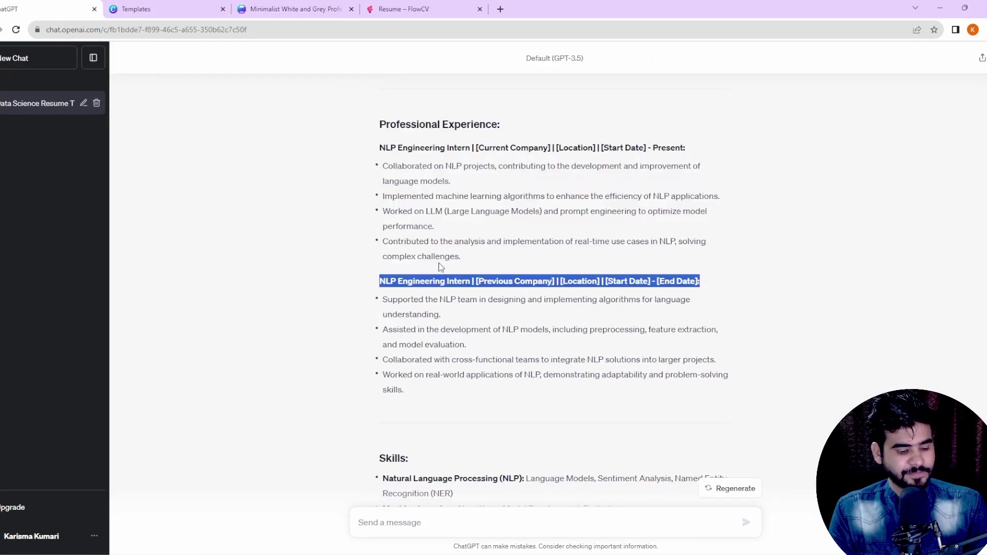
# Step: Replace the remaining "Your Job Position here" in the Canva resume with the copied heading and widen its text box to the column's width
pyautogui.click(296, 9)
pyautogui.click(588, 459)
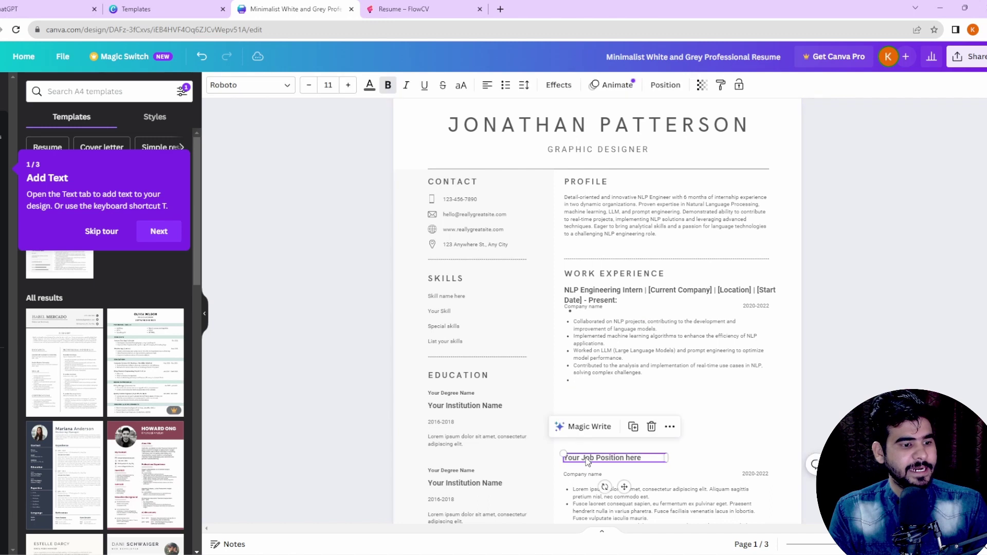
pyautogui.moveTo(588, 459); pyautogui.dragTo(564, 459)
pyautogui.click(596, 457)
pyautogui.tripleClick(596, 457)
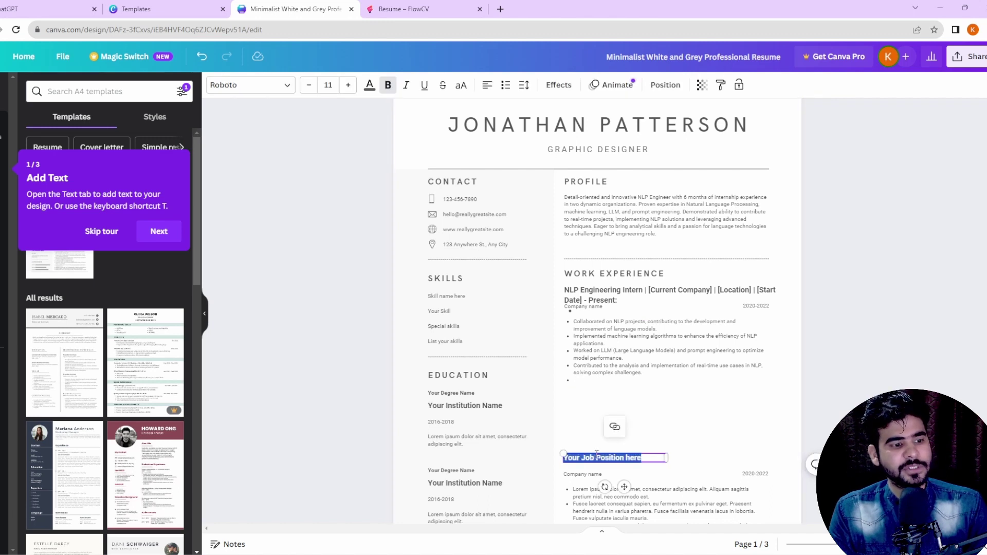
pyautogui.hotkey('ctrl', 'v')
pyautogui.moveTo(672, 483); pyautogui.dragTo(769, 473)
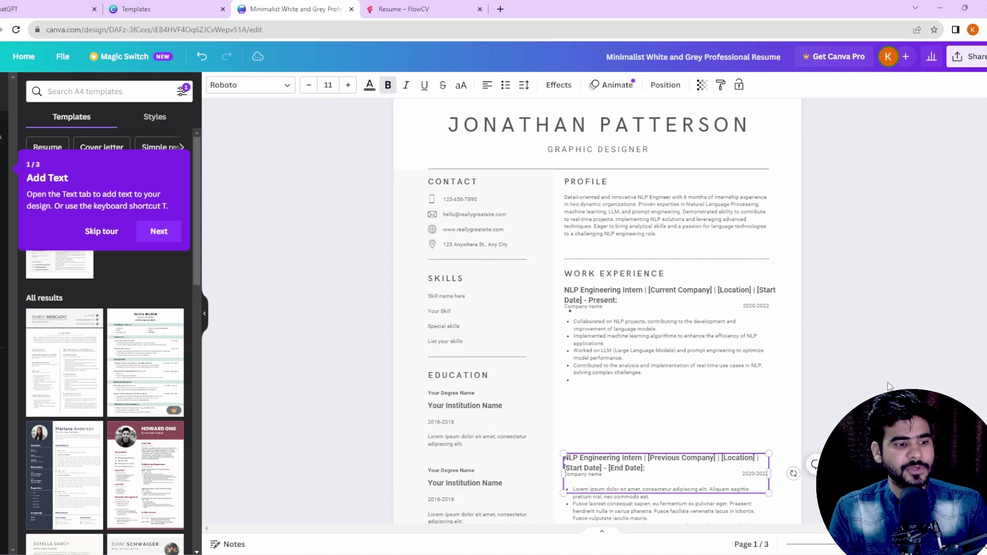
# Step: Select the second job's placeholder bullets in Canva, and copy the four previous-company internship bullets from ChatGPT
pyautogui.scroll(-3, 720, 360)
pyautogui.click(679, 381)
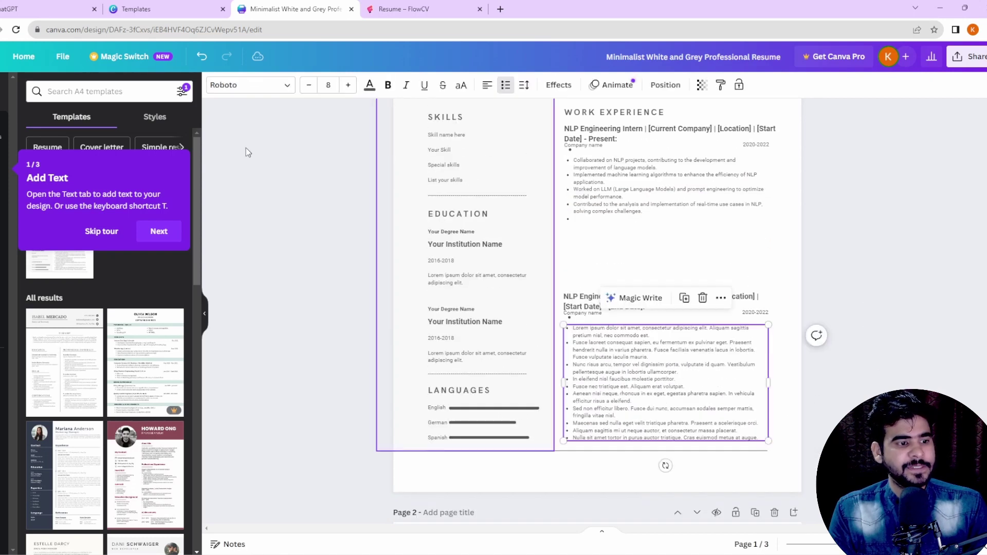
pyautogui.click(51, 9)
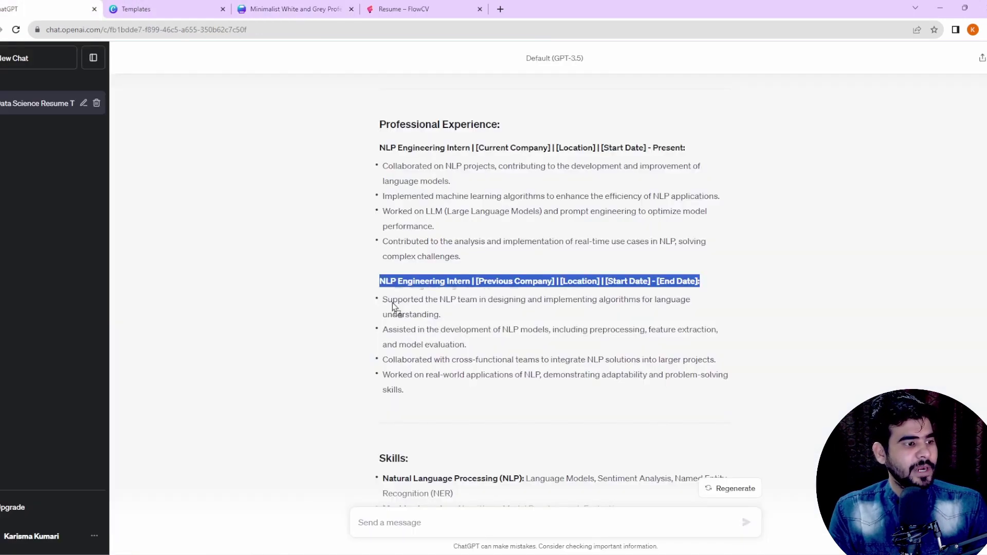
pyautogui.moveTo(386, 297); pyautogui.dragTo(441, 391)
pyautogui.hotkey('ctrl', 'c')
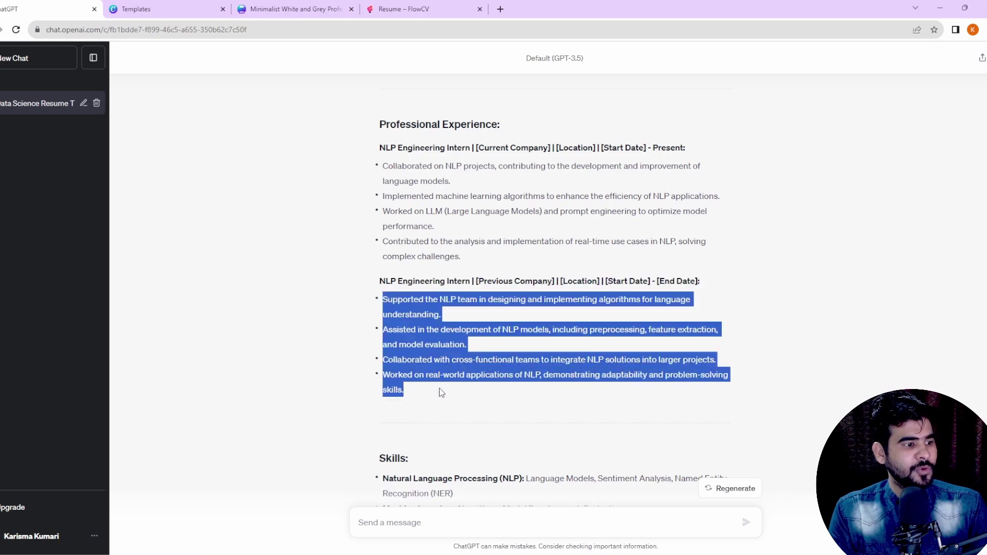
# Step: Return to the Canva resume and replace all of the second job's placeholder bullets with the copied internship bullets
pyautogui.click(334, 5)
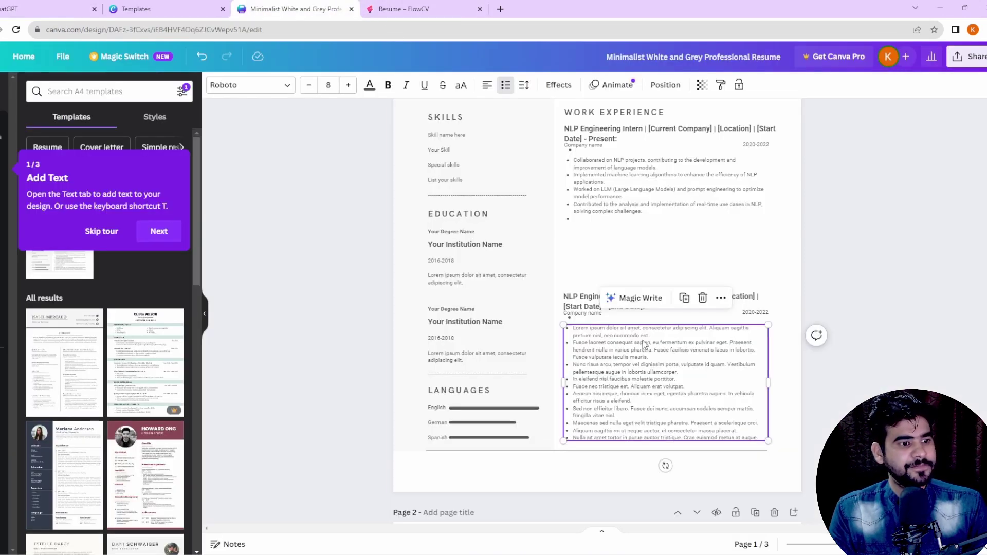
pyautogui.tripleClick(644, 344)
pyautogui.hotkey('ctrl', 'a')
pyautogui.hotkey('ctrl', 'v')
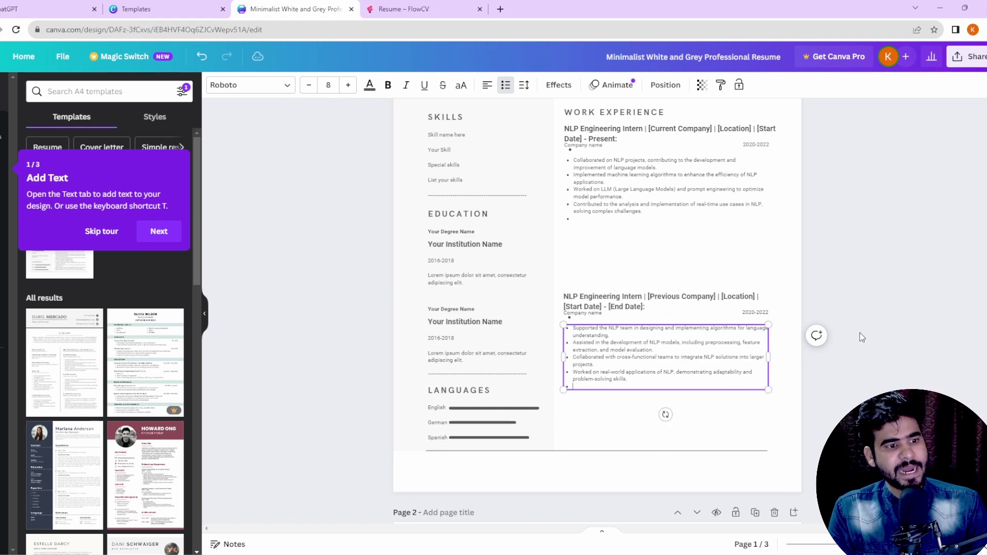
pyautogui.click(860, 333)
pyautogui.scroll(3, 764, 300)
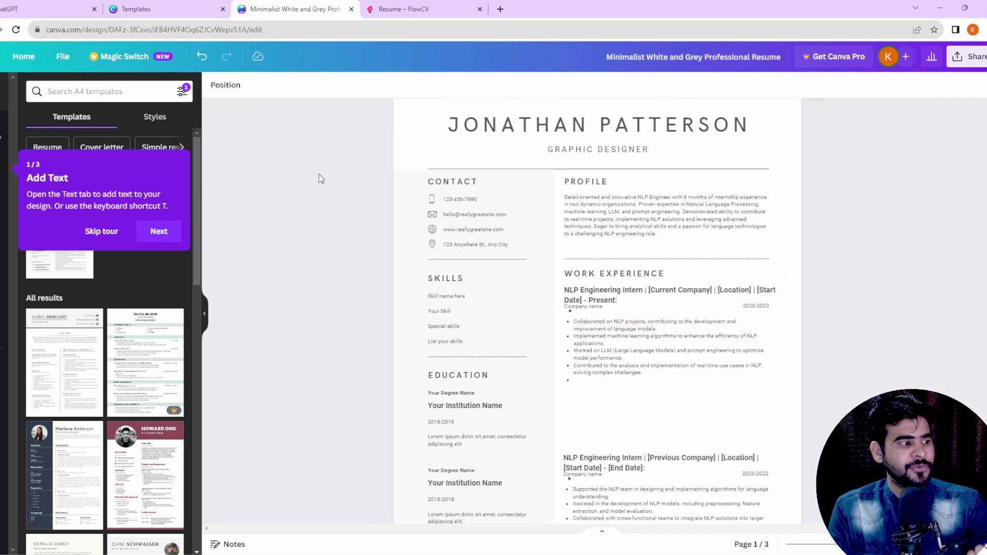
# Step: Switch to FlowCV, close the resume preview, go to the dashboard and browse the templates offered for a new resume
pyautogui.click(127, 355)
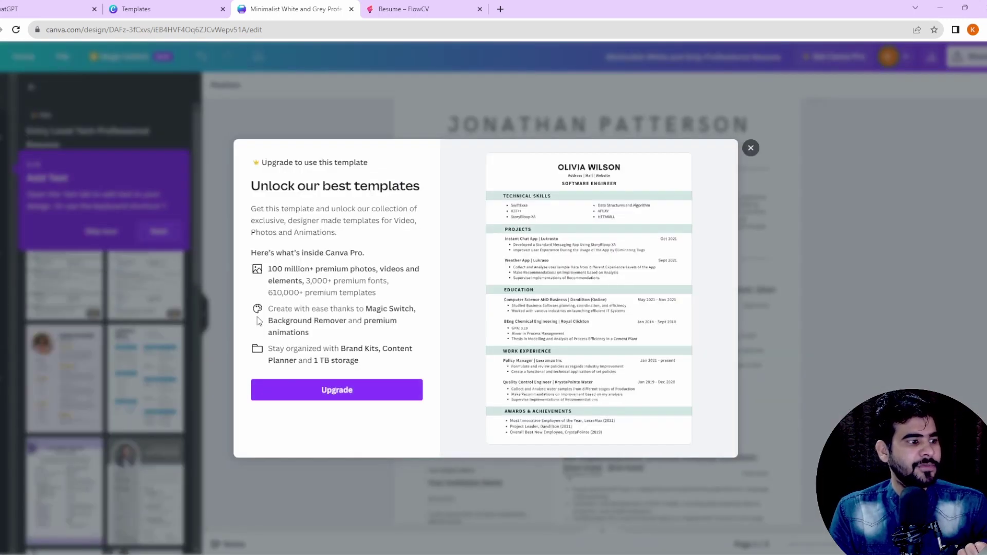
pyautogui.click(458, 12)
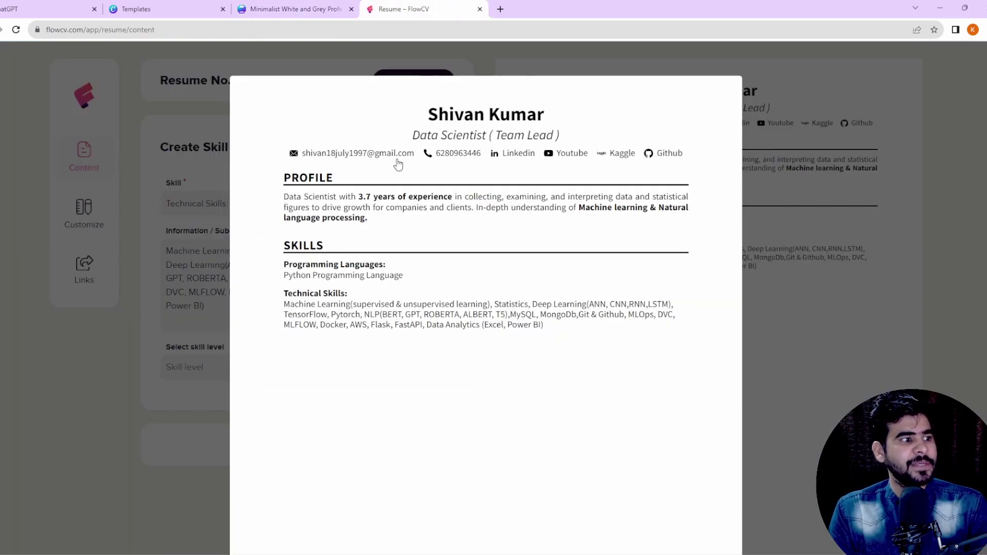
pyautogui.click(196, 189)
pyautogui.click(96, 100)
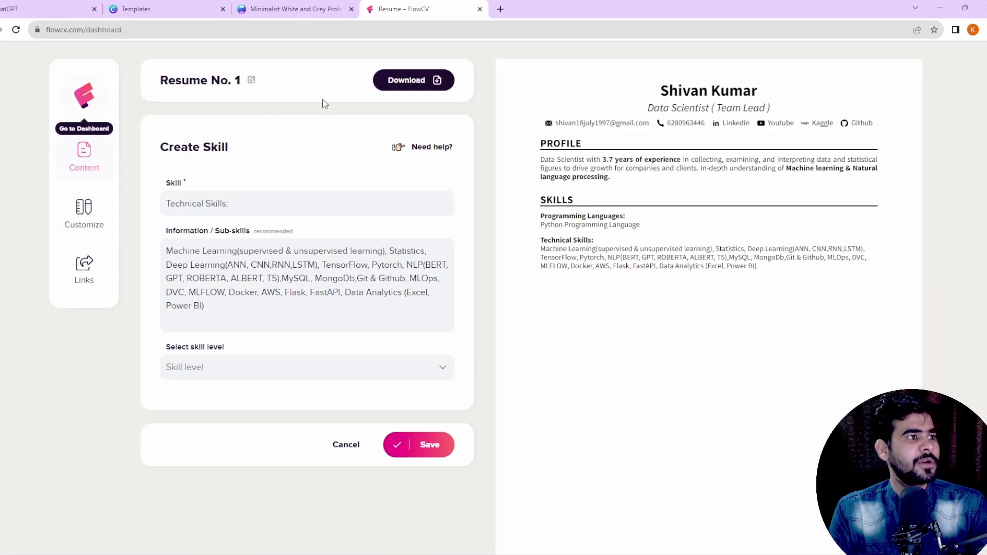
pyautogui.scroll(-4, 427, 176)
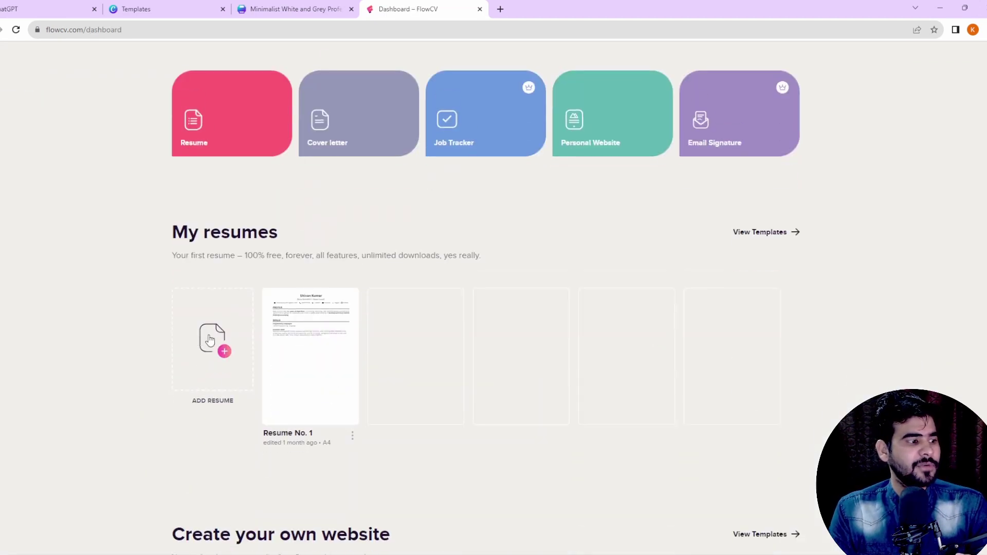
pyautogui.click(210, 339)
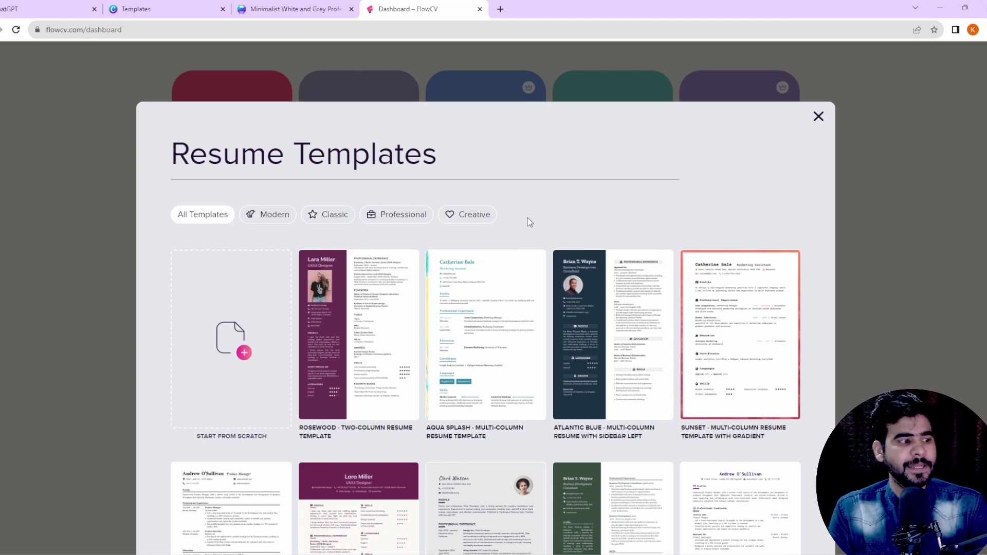
pyautogui.scroll(-4, 528, 218)
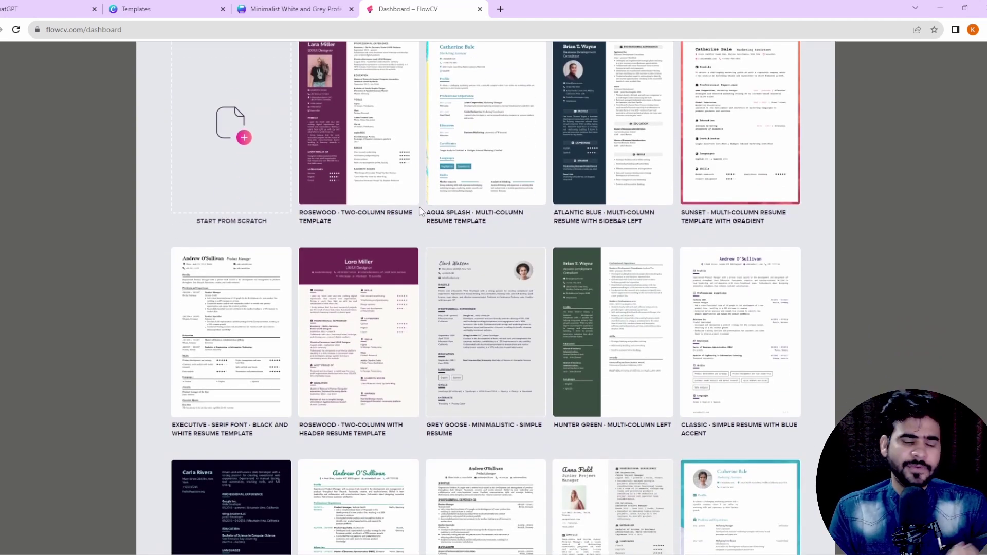
pyautogui.scroll(-2, 418, 210)
pyautogui.scroll(1, 402, 225)
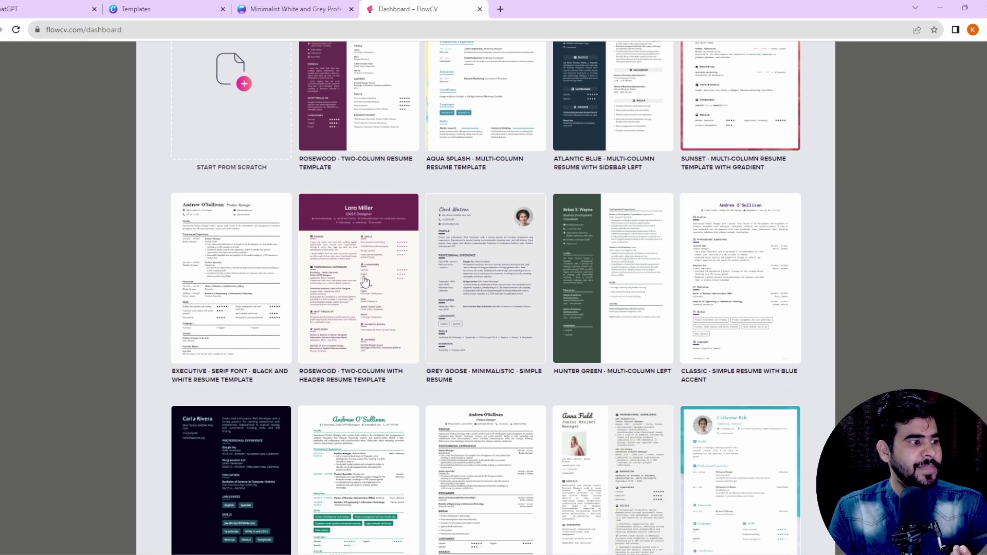
pyautogui.scroll(-2, 494, 405)
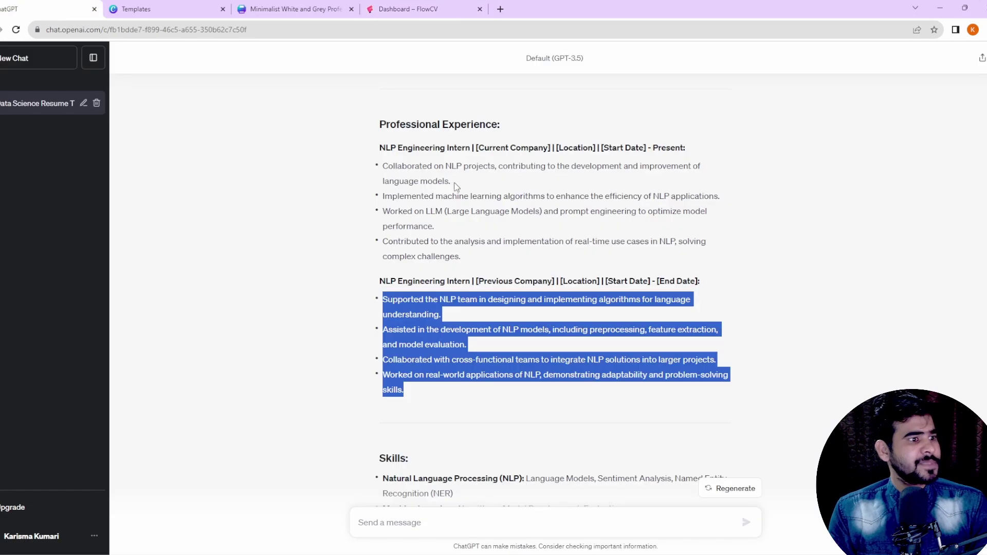
# Step: Review the beginning of the generated NLP Engineer resume in ChatGPT, including its contact header and Professional Summary
pyautogui.scroll(6, 493, 282)
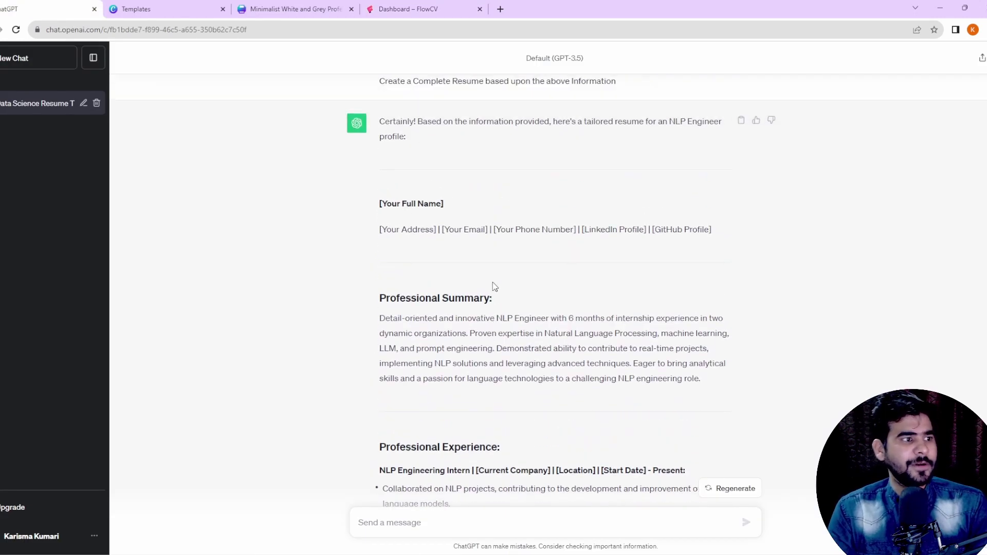